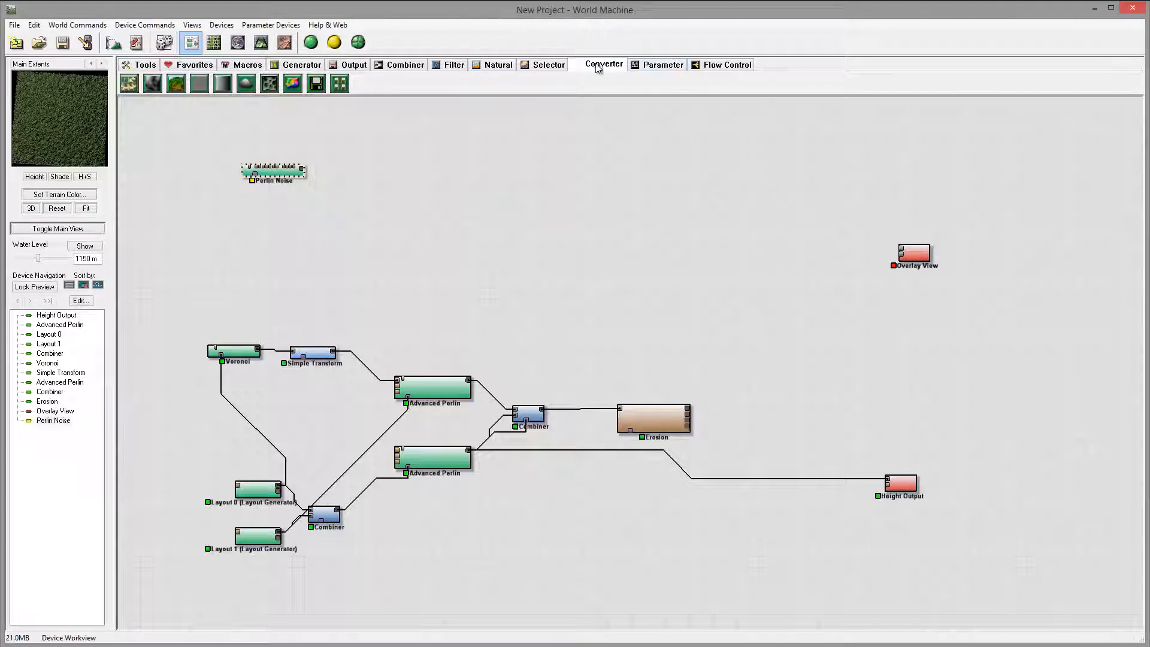
Add a Colorizer device beside Perlin Noise and connect the Perlin Noise output to its input.
click(229, 85)
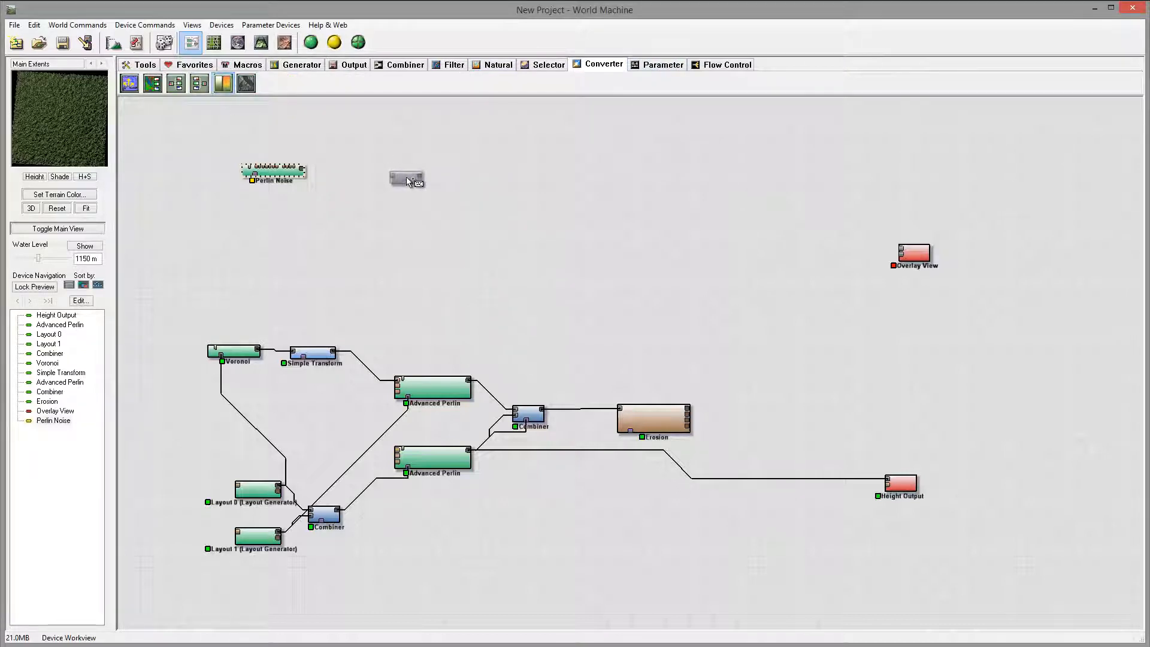
click(406, 175)
drag(303, 170, 393, 173)
Apply the Desert gradient preset to the Colorizer and move the device farther from Perlin Noise.
click(411, 177)
double_click(411, 178)
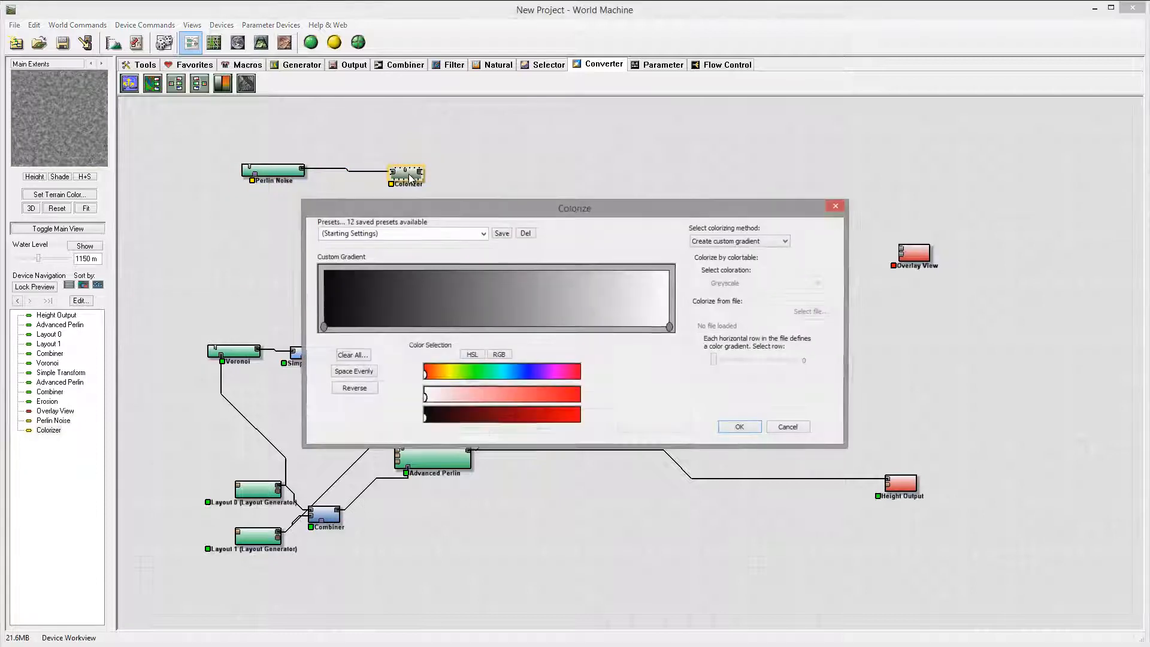
click(484, 235)
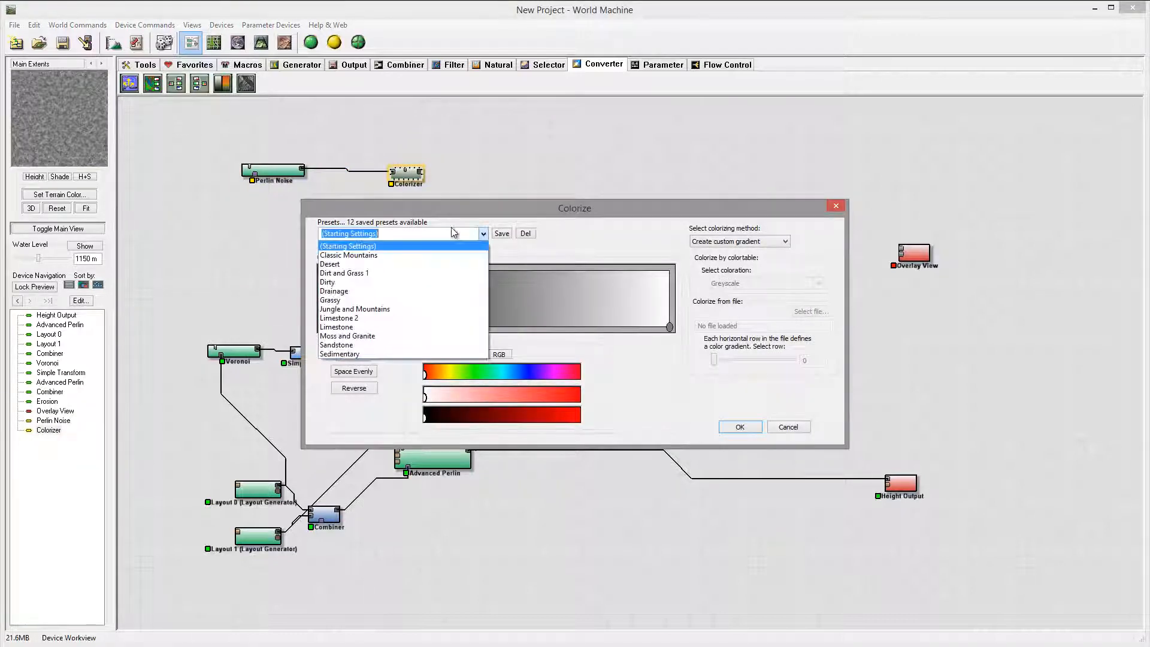
click(369, 264)
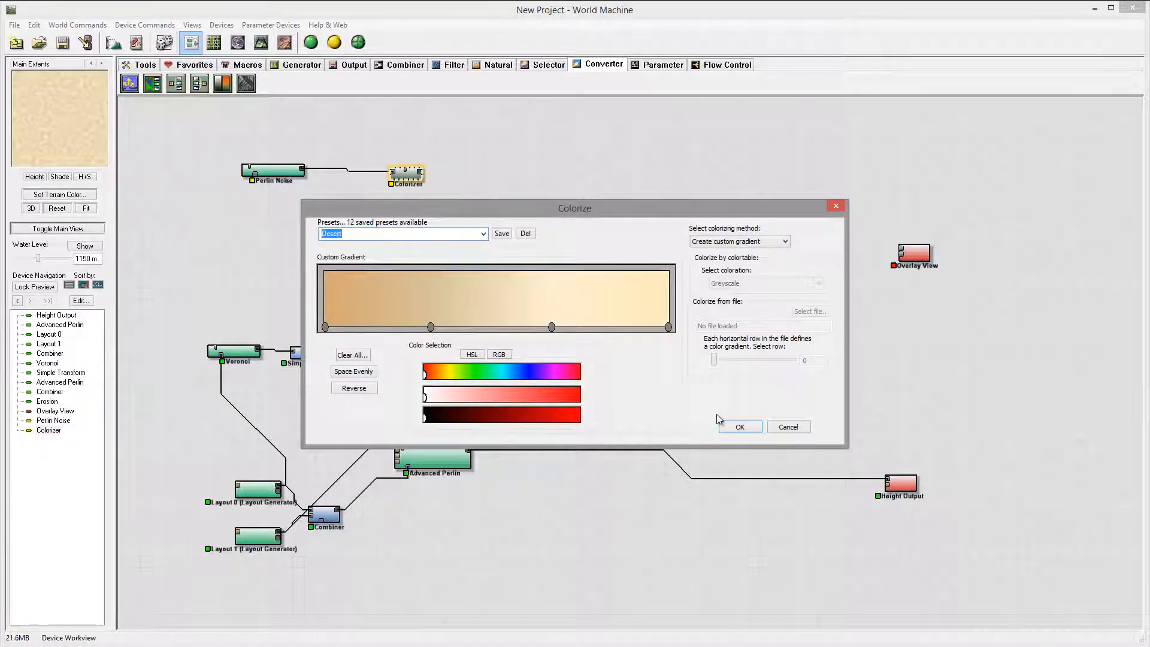
click(740, 427)
drag(411, 175, 480, 174)
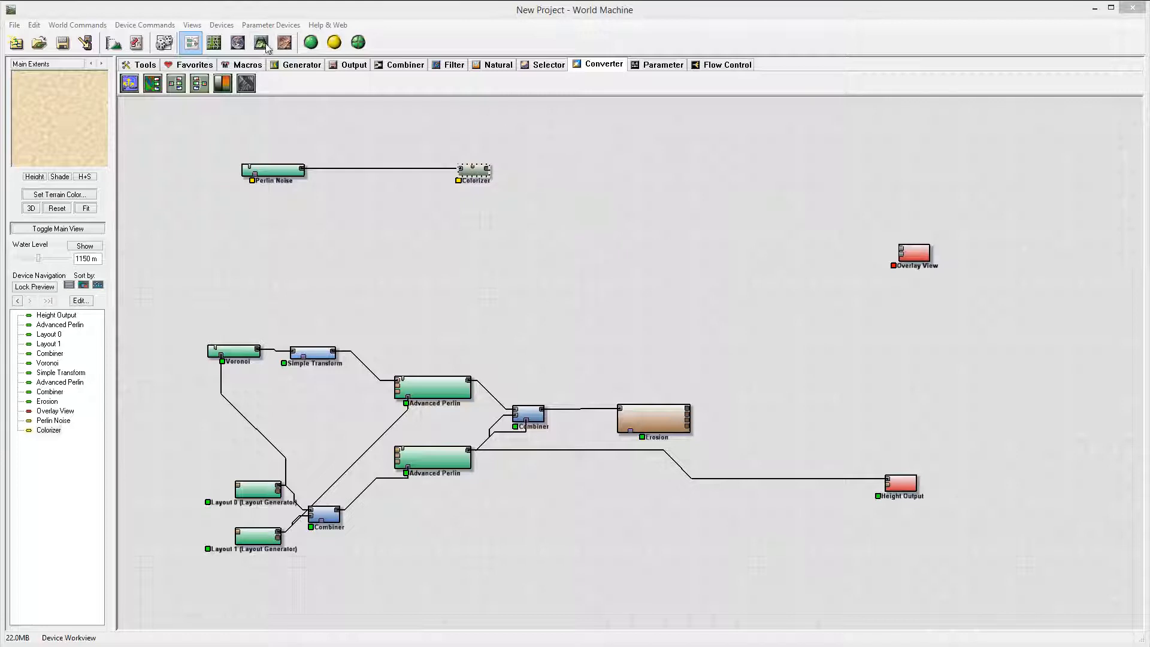
Add a Combiner beyond the Colorizer and feed it the Colorizer output and the Erosion output.
click(412, 64)
drag(174, 87, 604, 184)
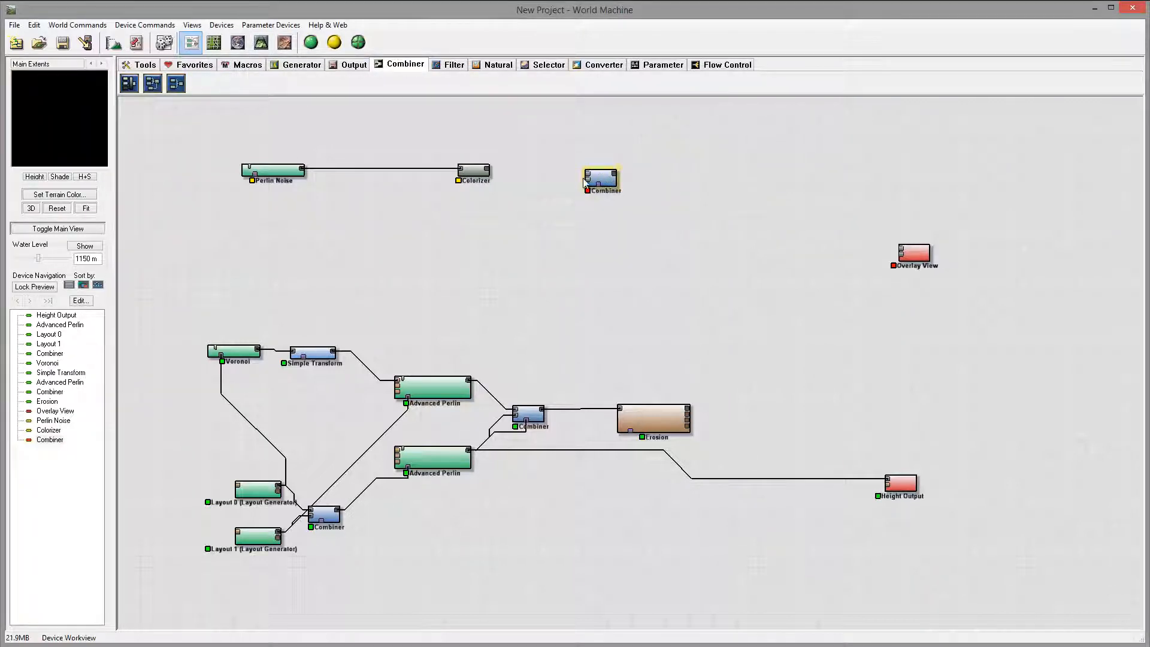
drag(489, 170, 588, 173)
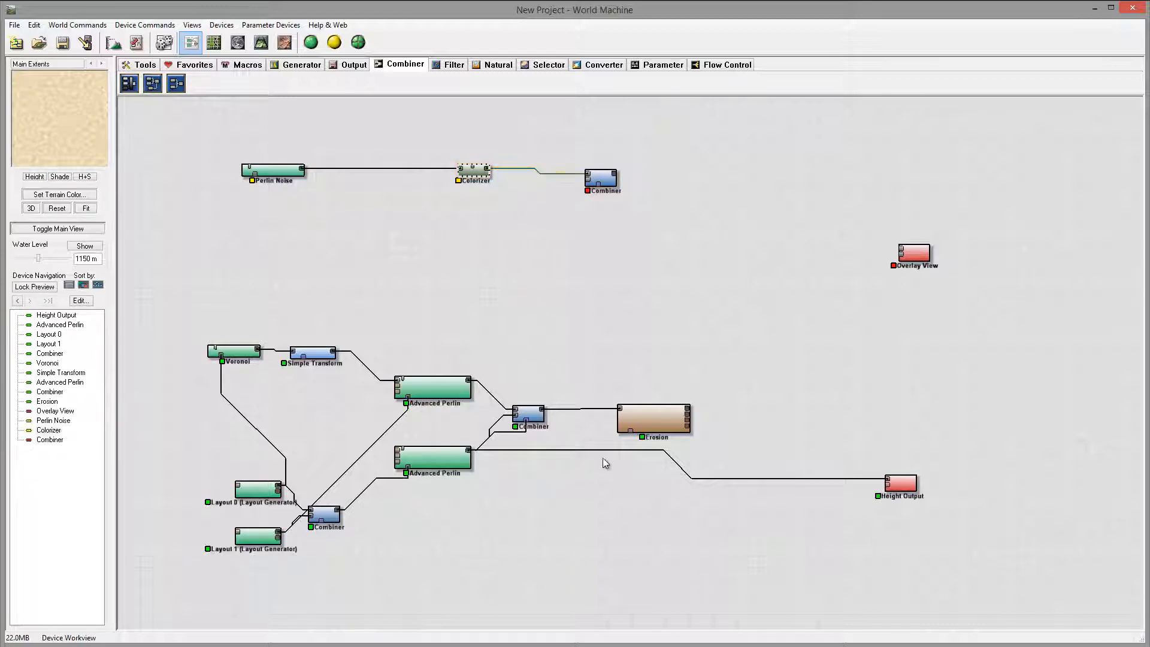
drag(688, 412, 632, 183)
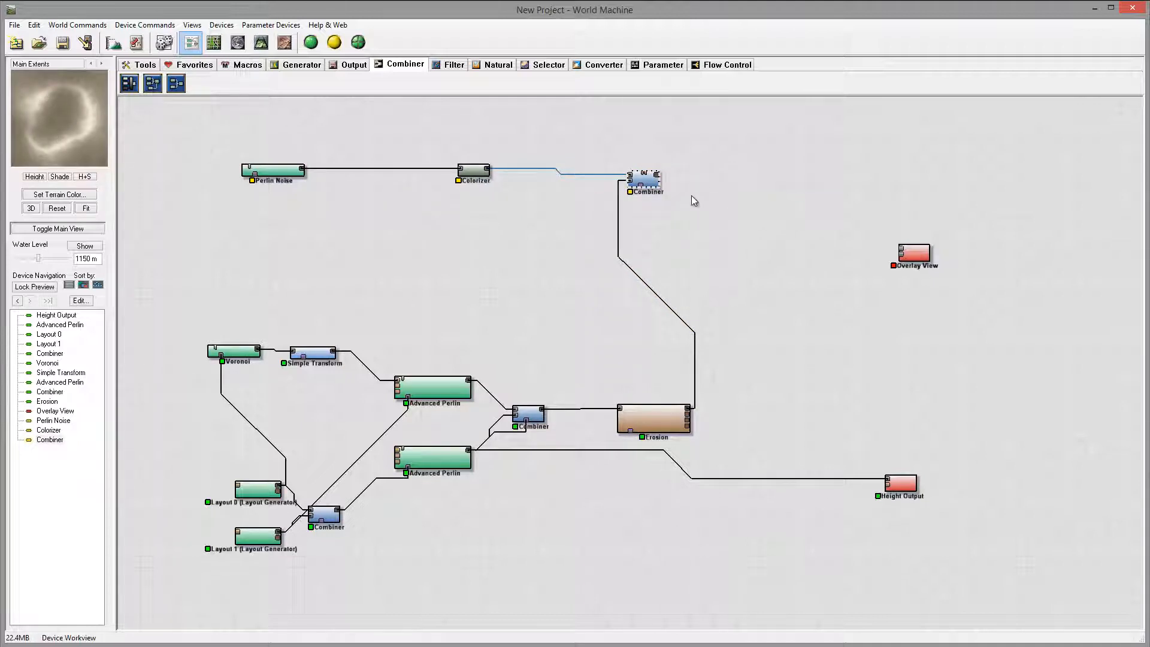
Connect the new Combiner and the Erosion terrain output to the Overlay View, and space the Erosion and Overlay View devices farther apart.
drag(657, 174, 904, 258)
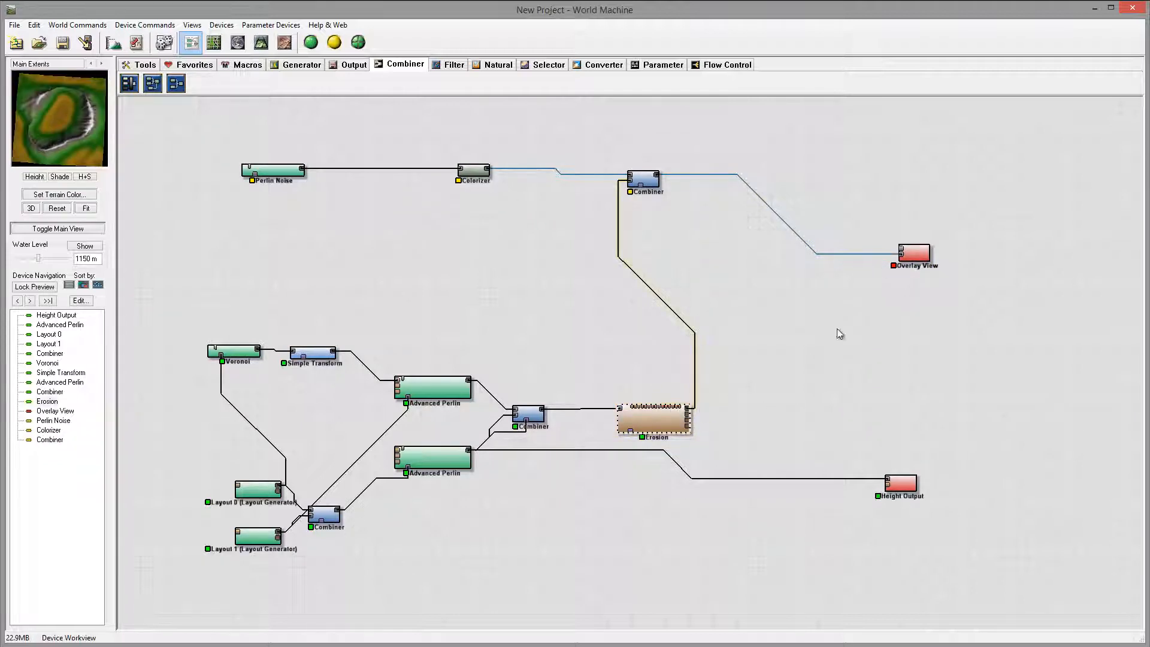
drag(688, 408, 907, 253)
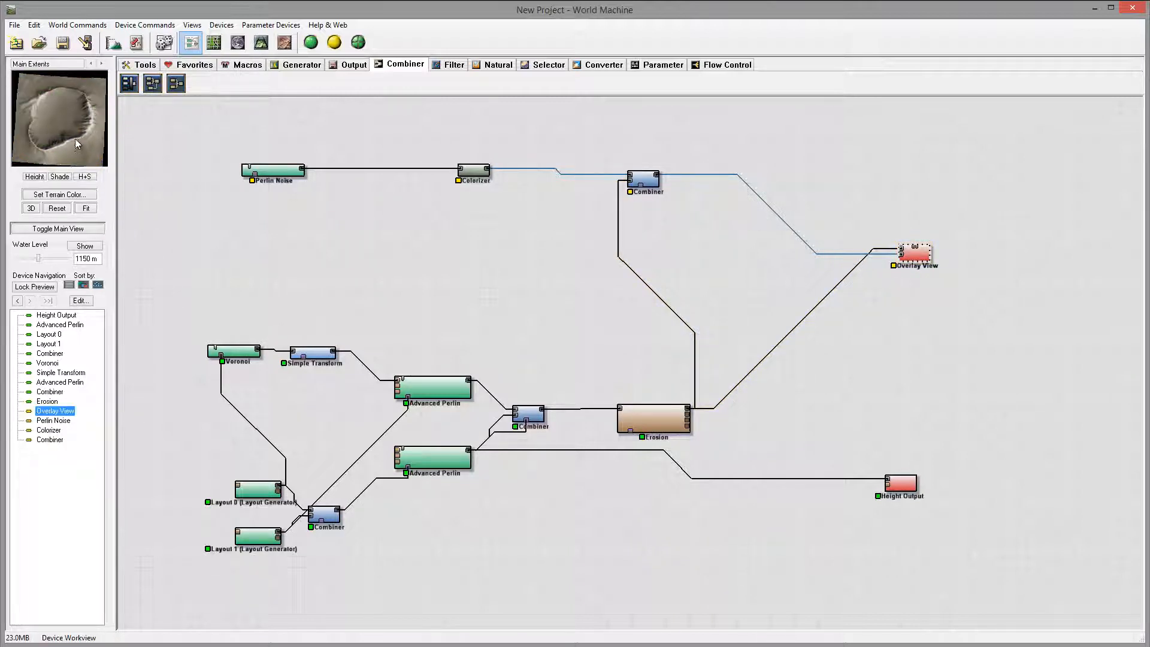
mouse_move(75, 138)
mouse_down()
mouse_move(70, 75)
mouse_move(35, 129)
mouse_move(83, 133)
mouse_move(70, 132)
mouse_up()
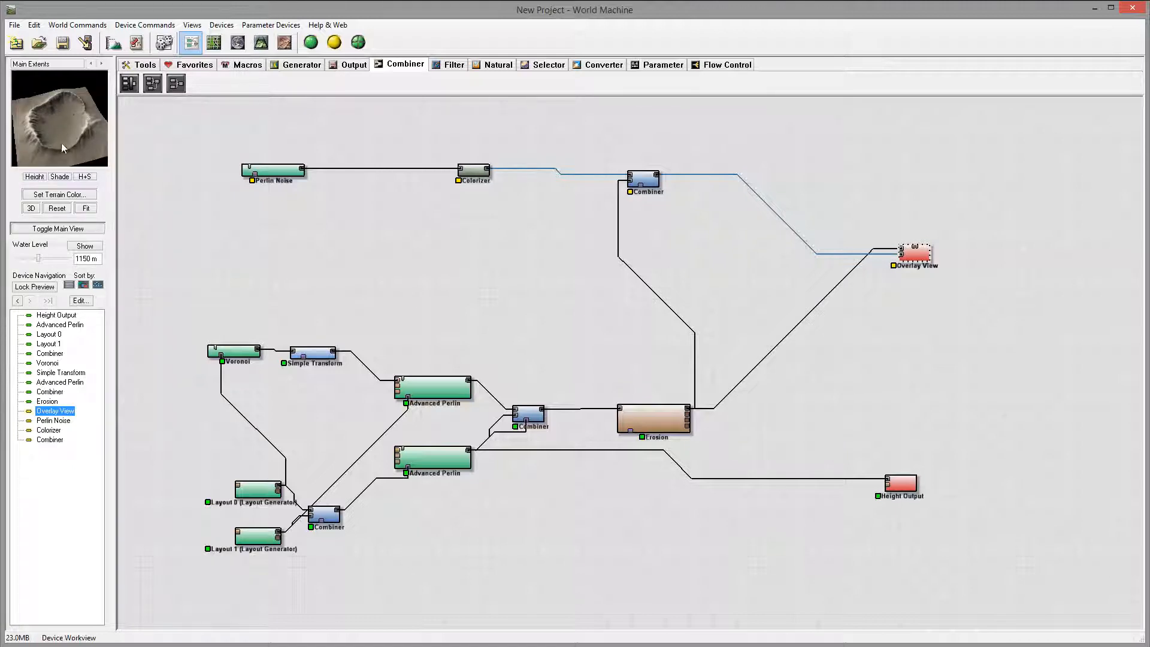
drag(630, 422, 587, 424)
drag(909, 266, 946, 251)
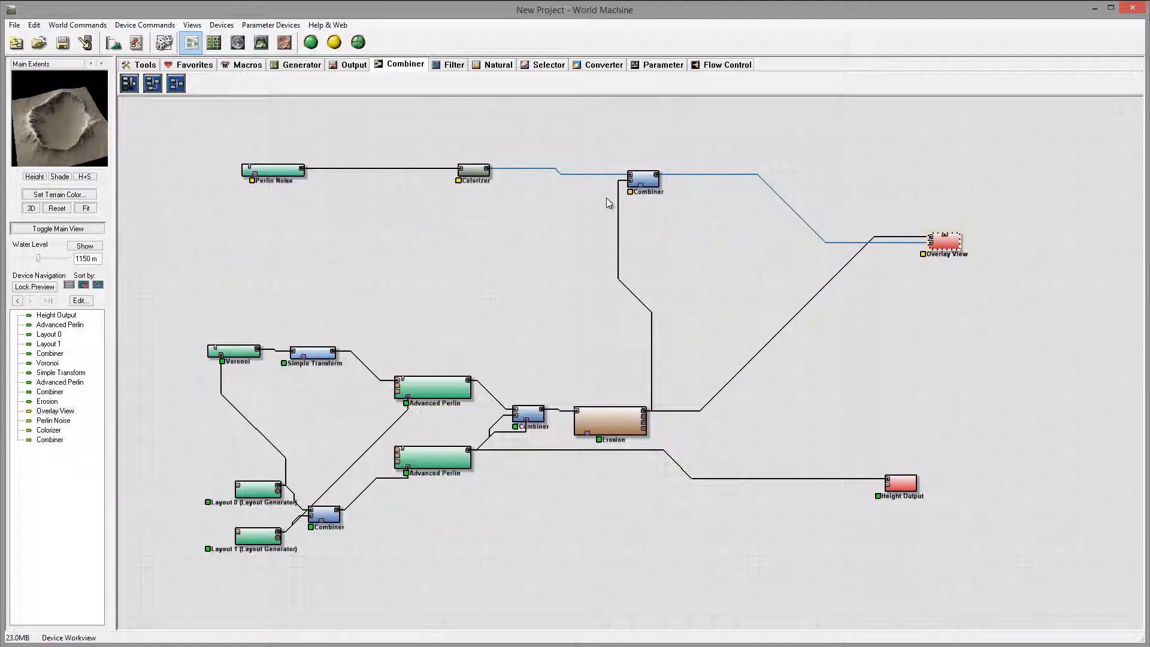
Duplicate the Colorizer and its Combiner together and place the copies directly below the originals.
drag(688, 179, 446, 211)
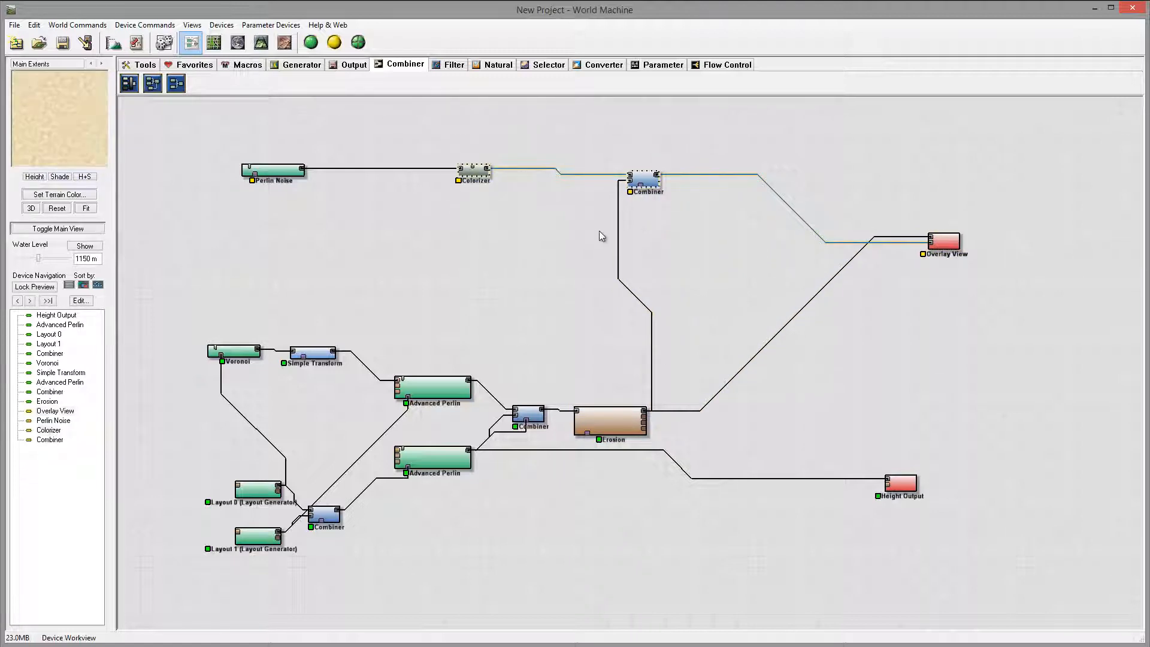
key(ctrl+c)
key(ctrl+v)
drag(650, 183, 654, 220)
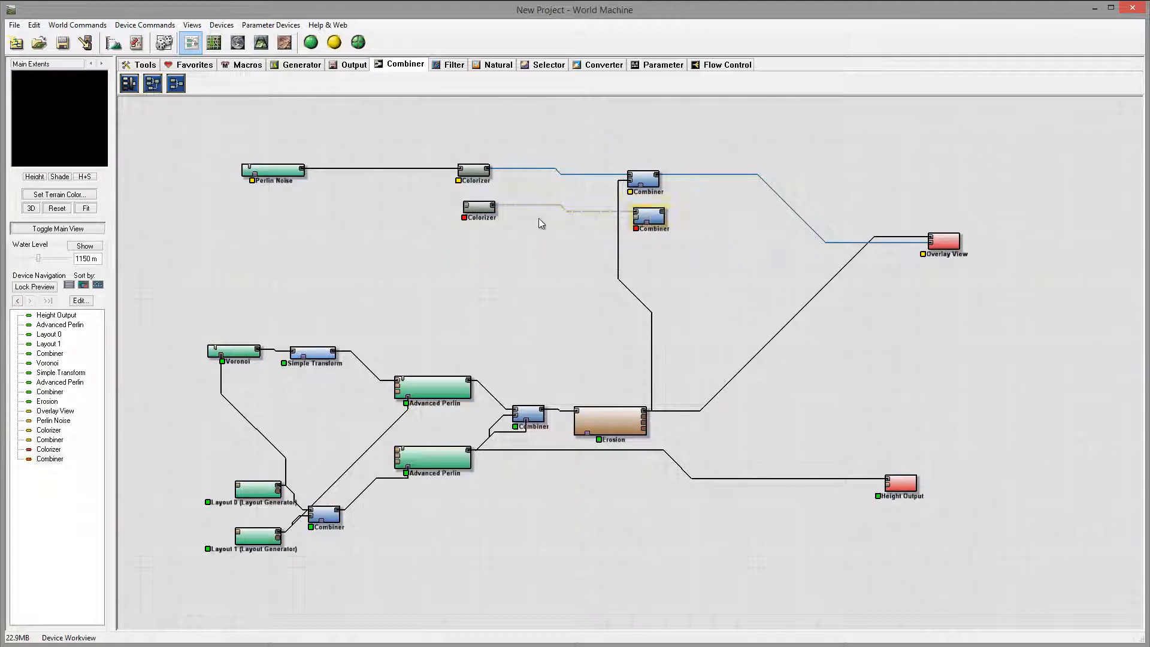
Apply the Sandstone gradient preset to the duplicated Colorizer.
double_click(479, 207)
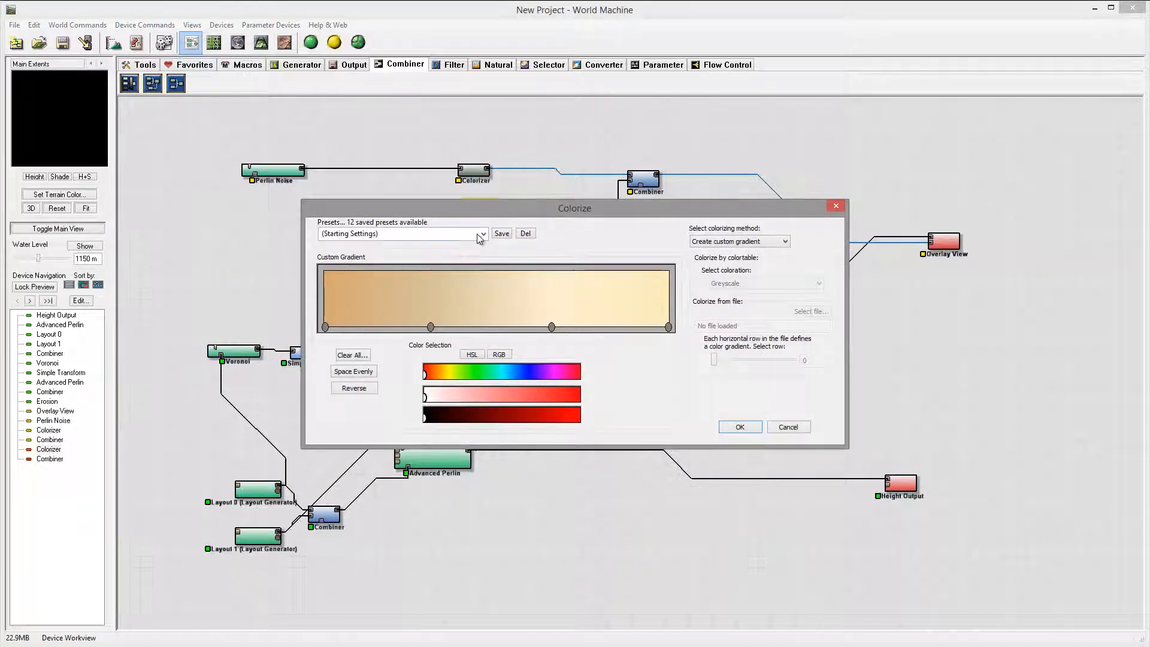
click(483, 233)
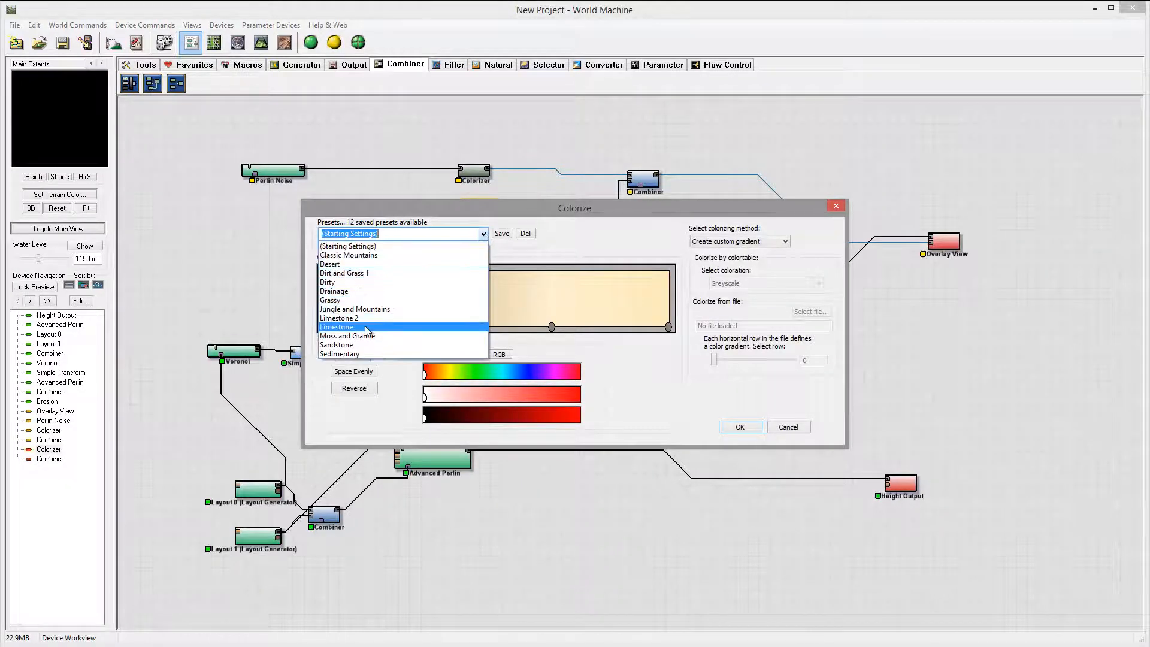
click(368, 345)
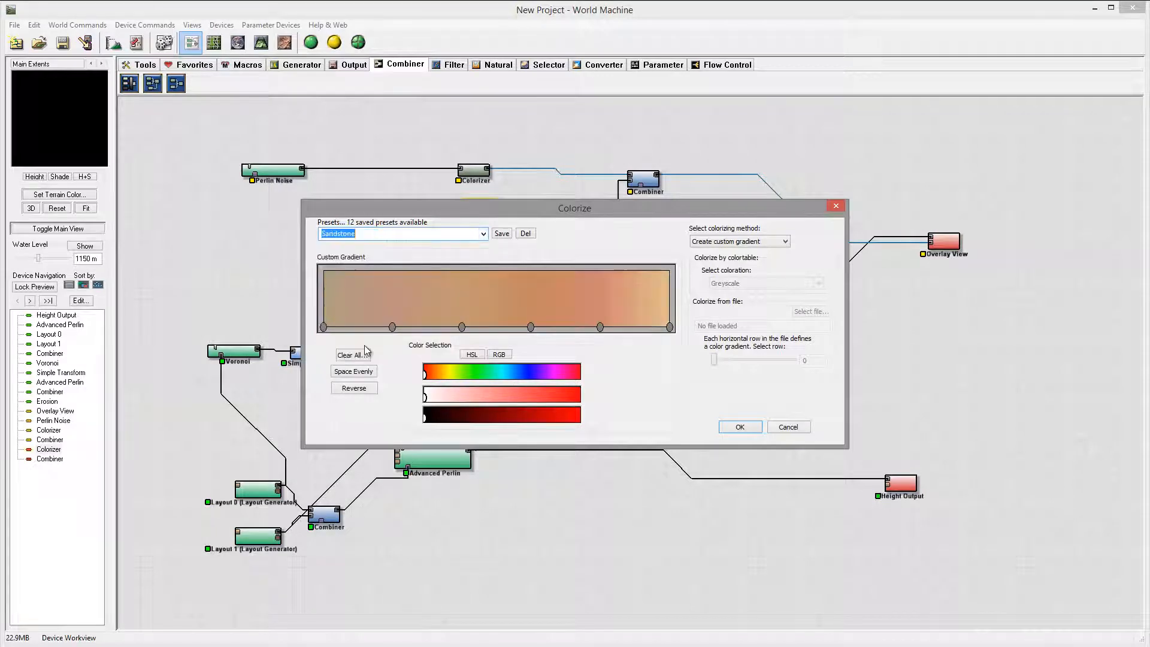
click(739, 426)
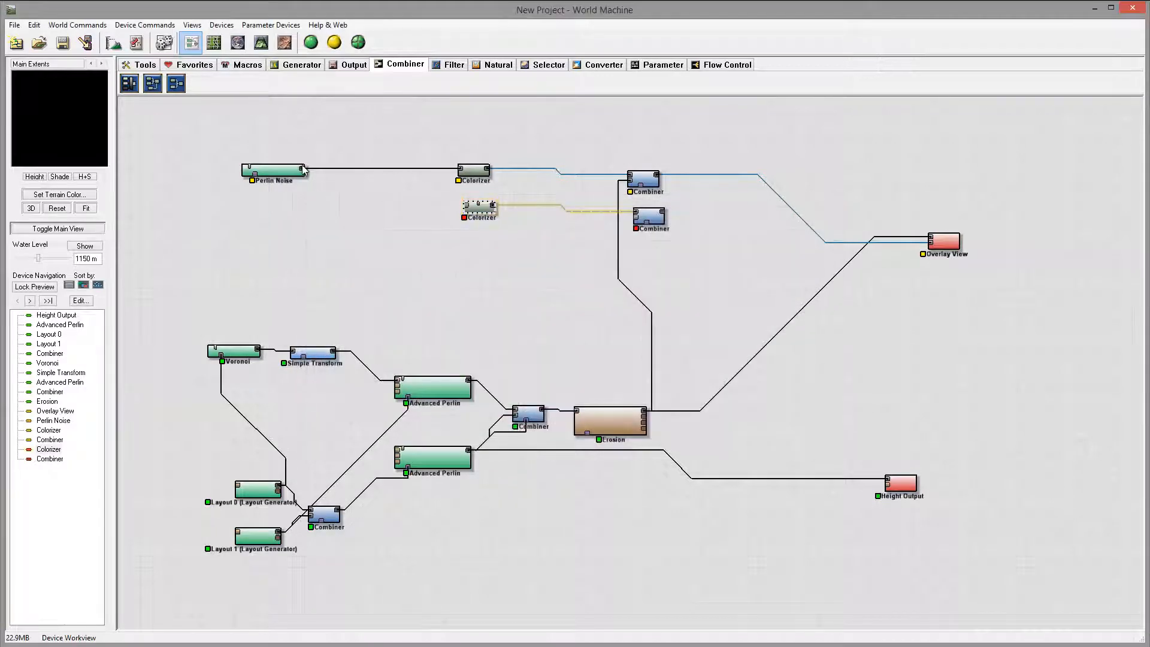
Feed Perlin Noise into the second Colorizer, and wire the first Combiner, second Colorizer and an Erosion mask output into the second Combiner.
drag(301, 173, 464, 205)
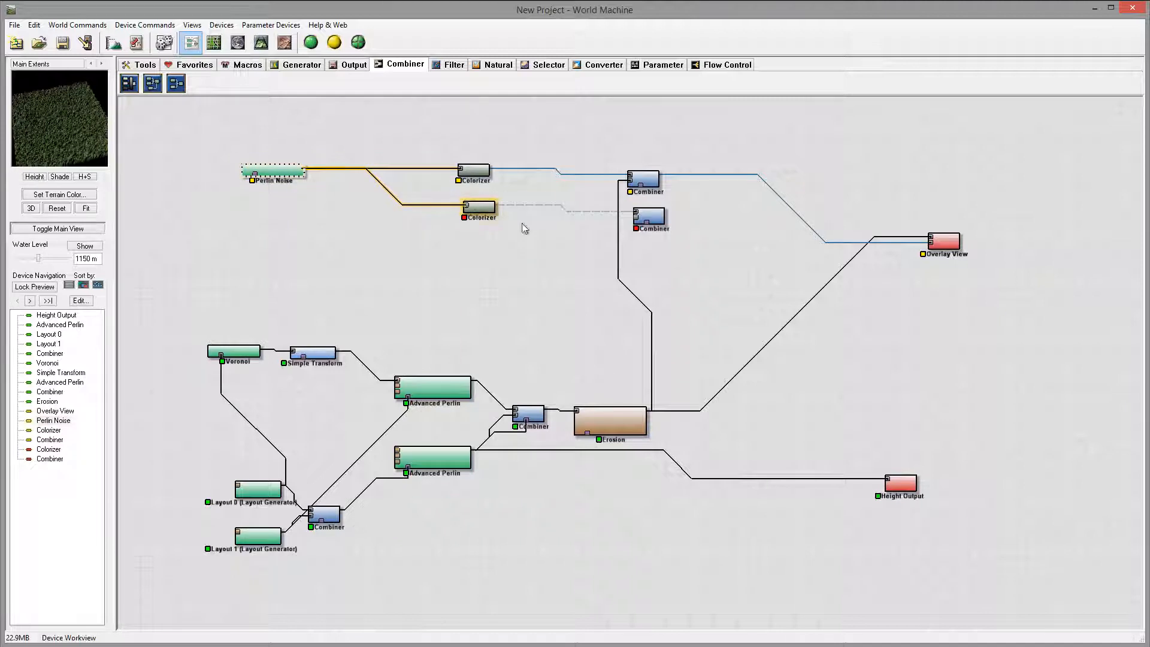
drag(645, 420, 696, 207)
click(659, 177)
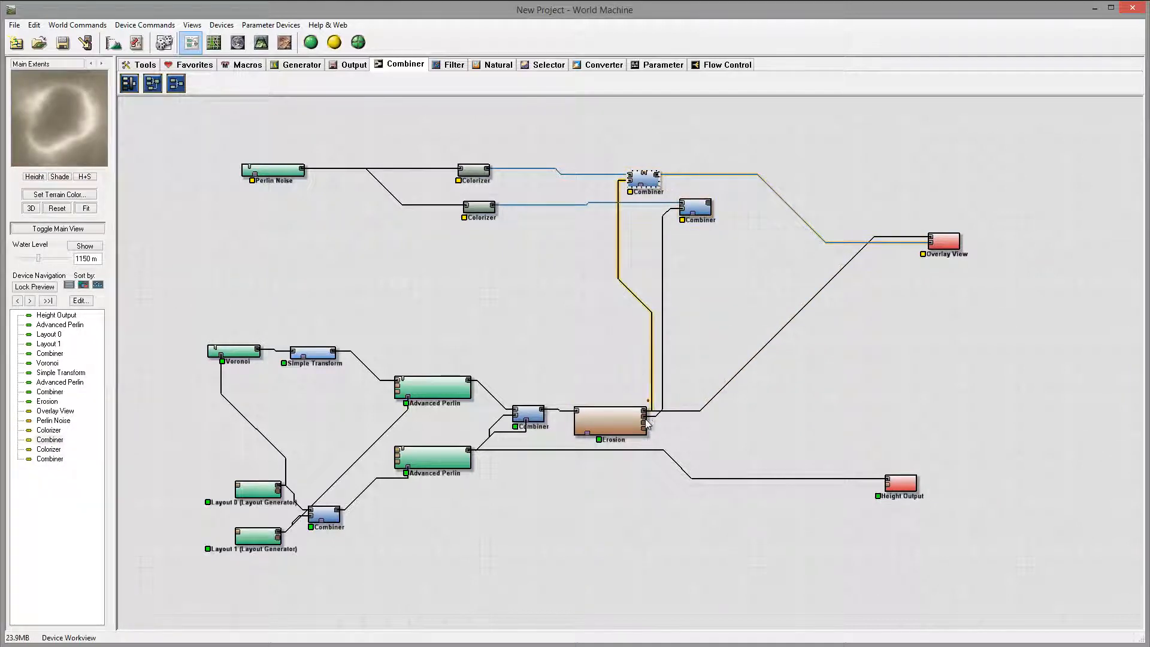
drag(647, 424, 697, 217)
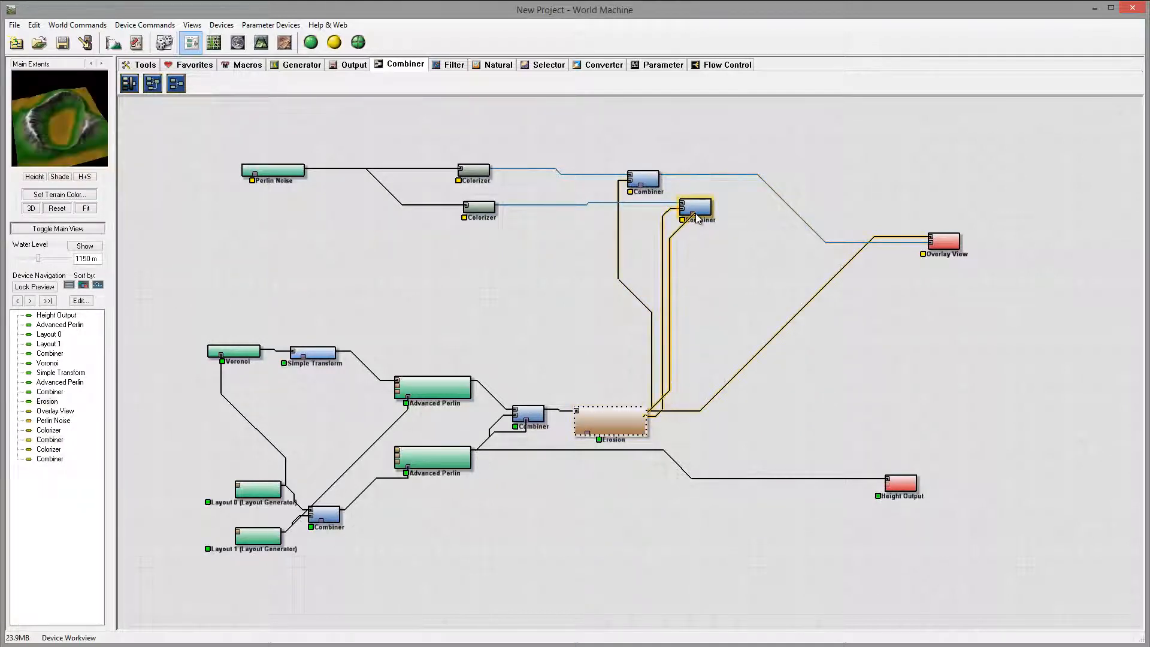
drag(659, 177, 682, 213)
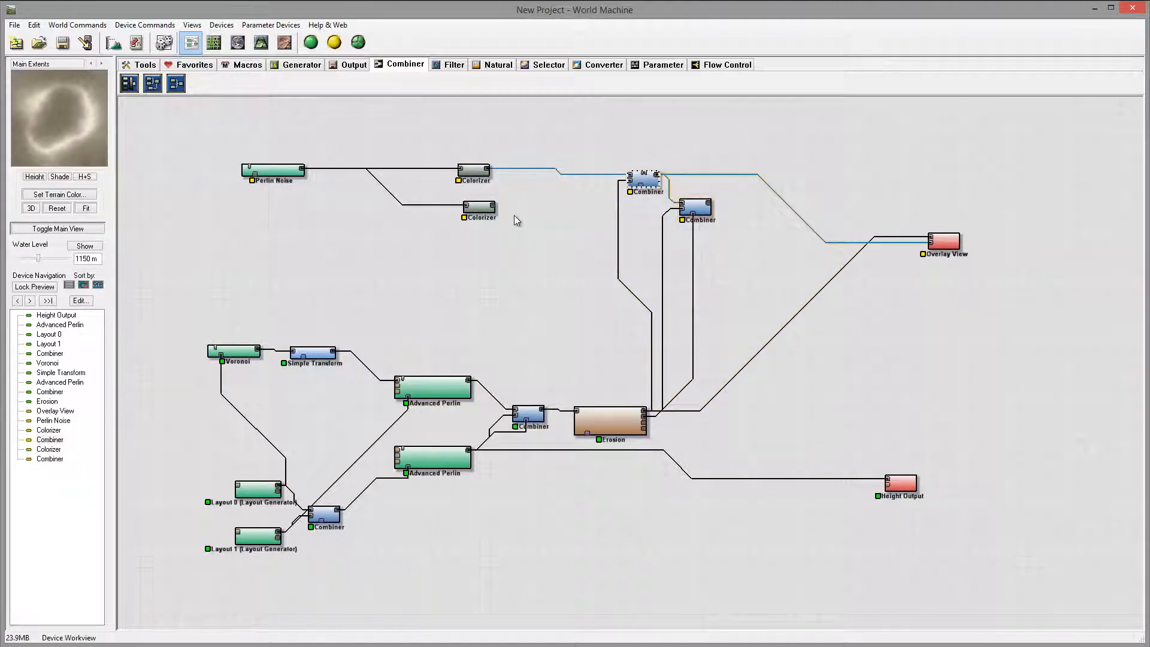
drag(495, 209, 704, 211)
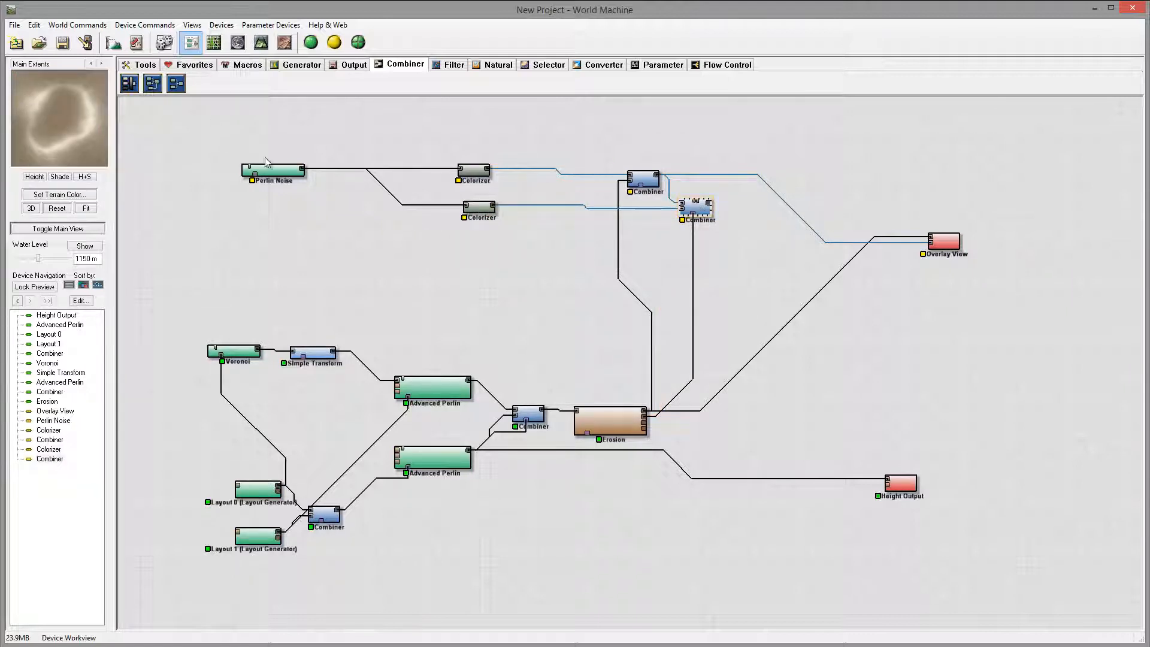
Set the second Combiner's method to Root with a strength of 0.98438.
double_click(711, 214)
click(580, 335)
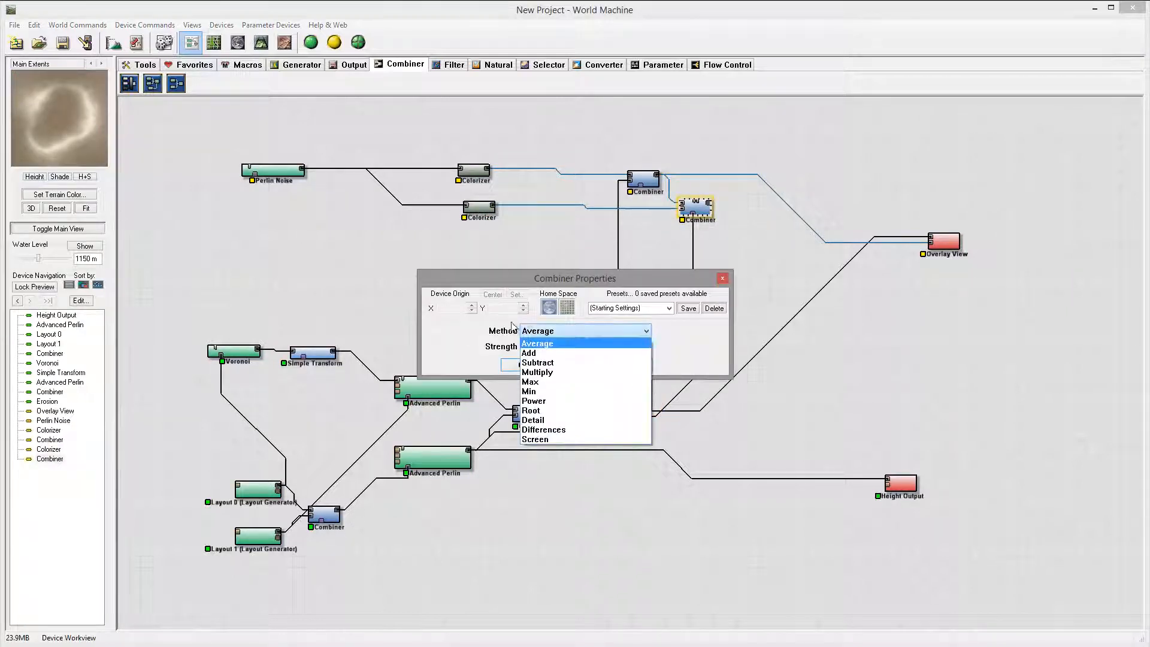
click(533, 410)
drag(565, 347, 661, 348)
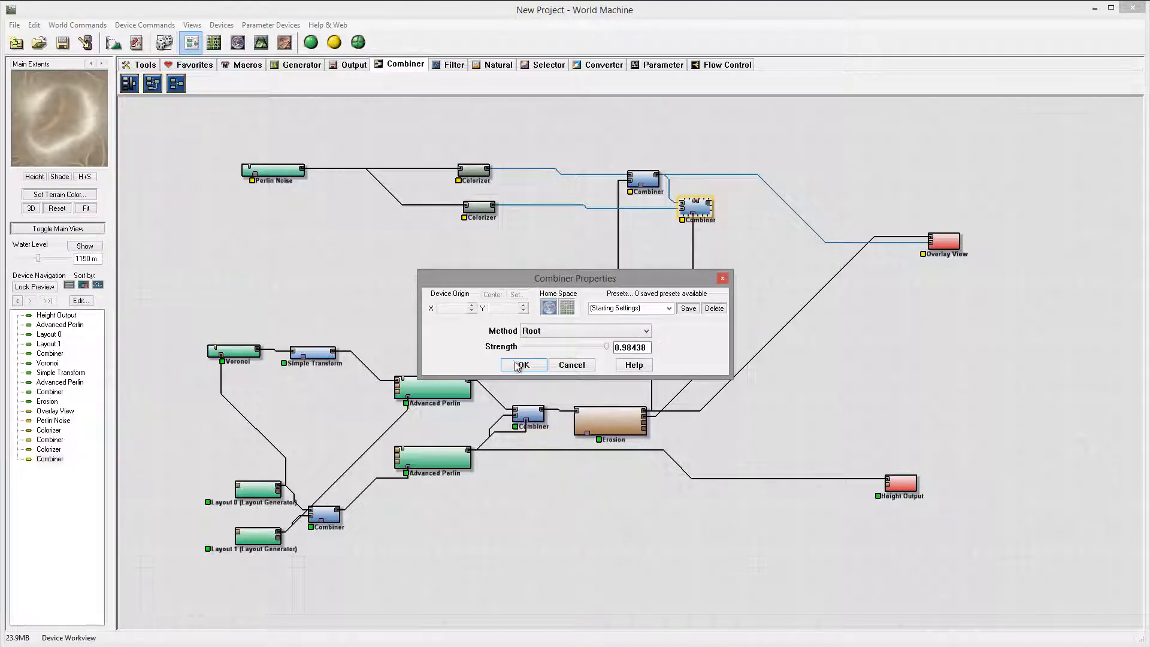
click(519, 365)
Connect the second Combiner to the Overlay View's color input and inspect the textured crater in 3D.
drag(710, 204, 932, 245)
click(931, 245)
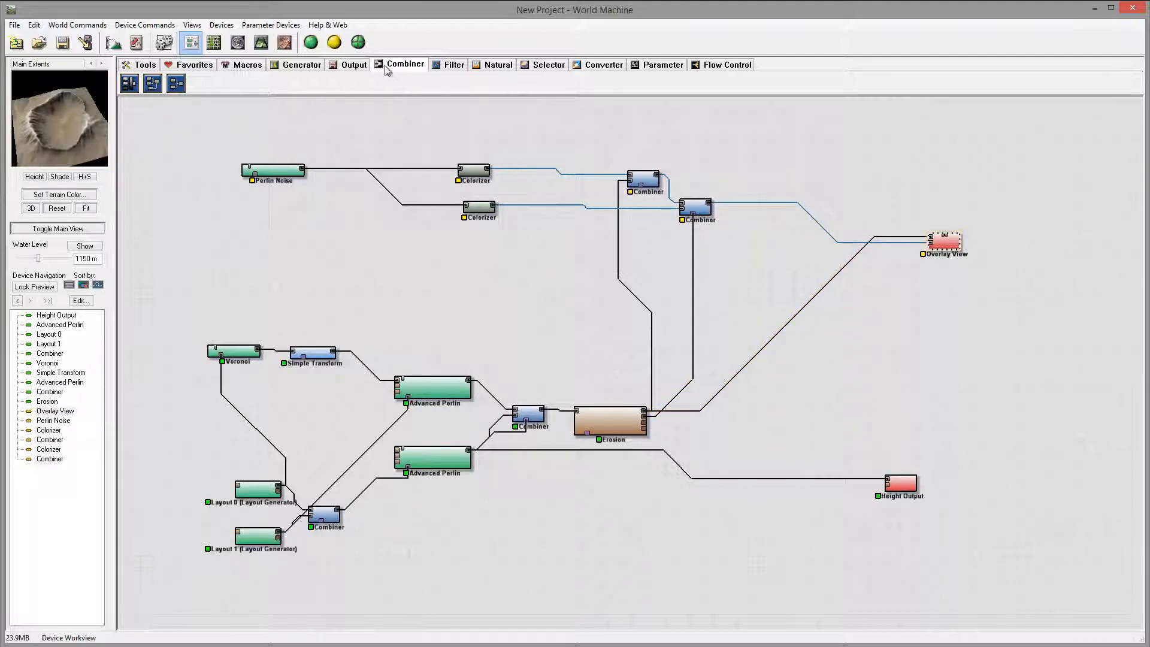
click(262, 42)
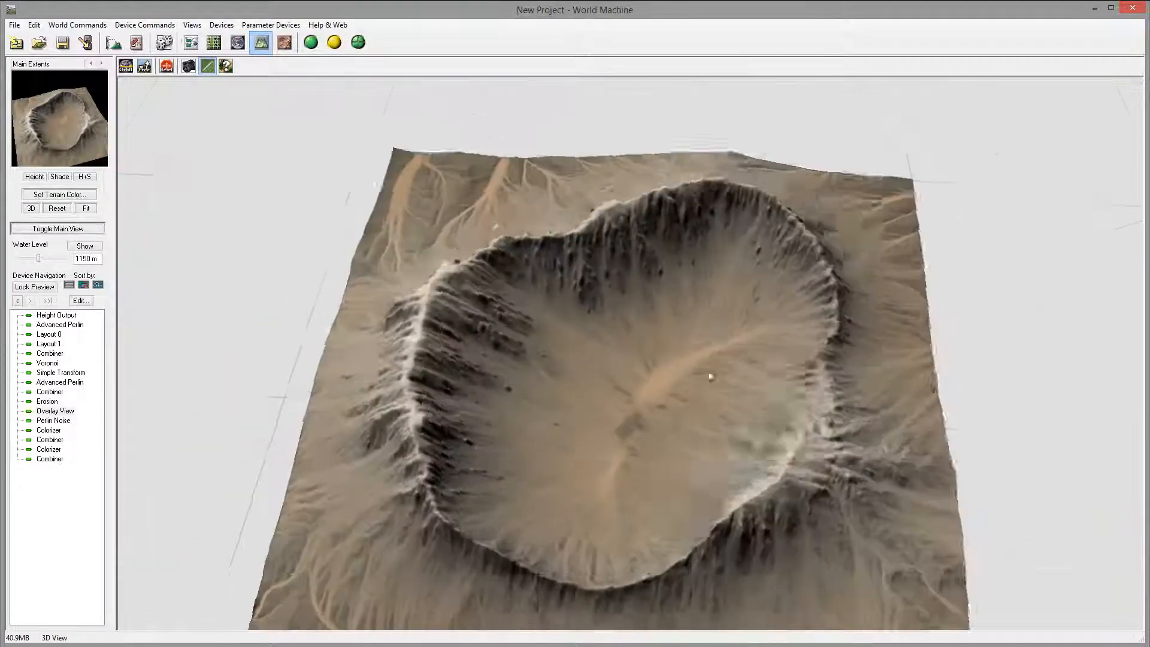
drag(710, 376, 326, 65)
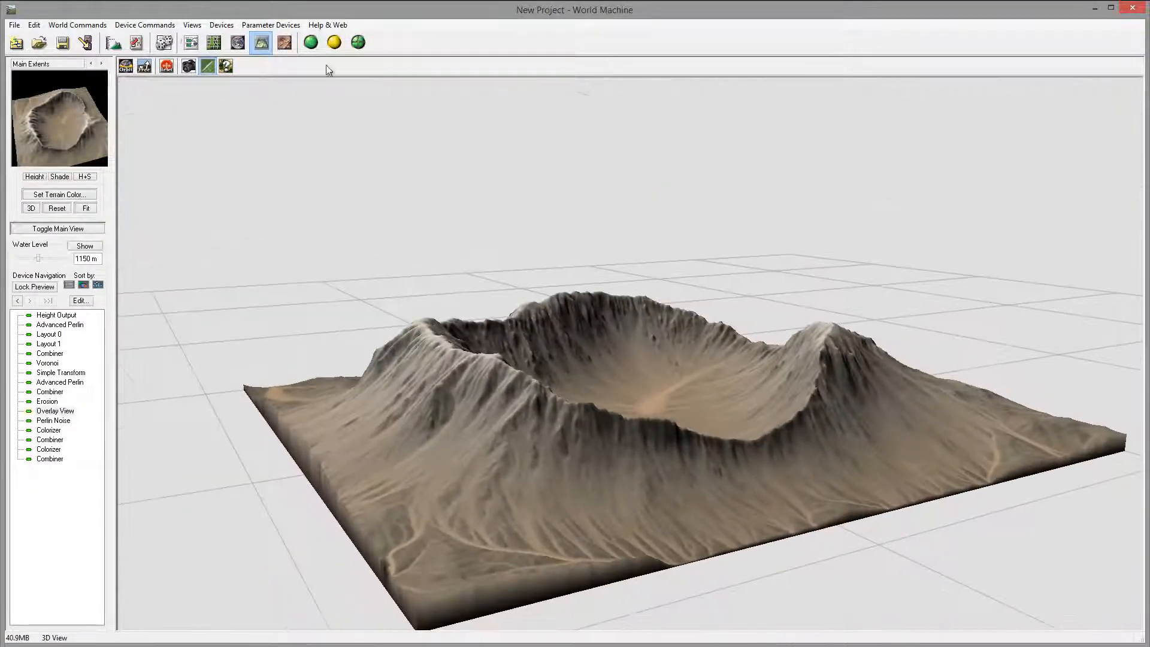
click(191, 42)
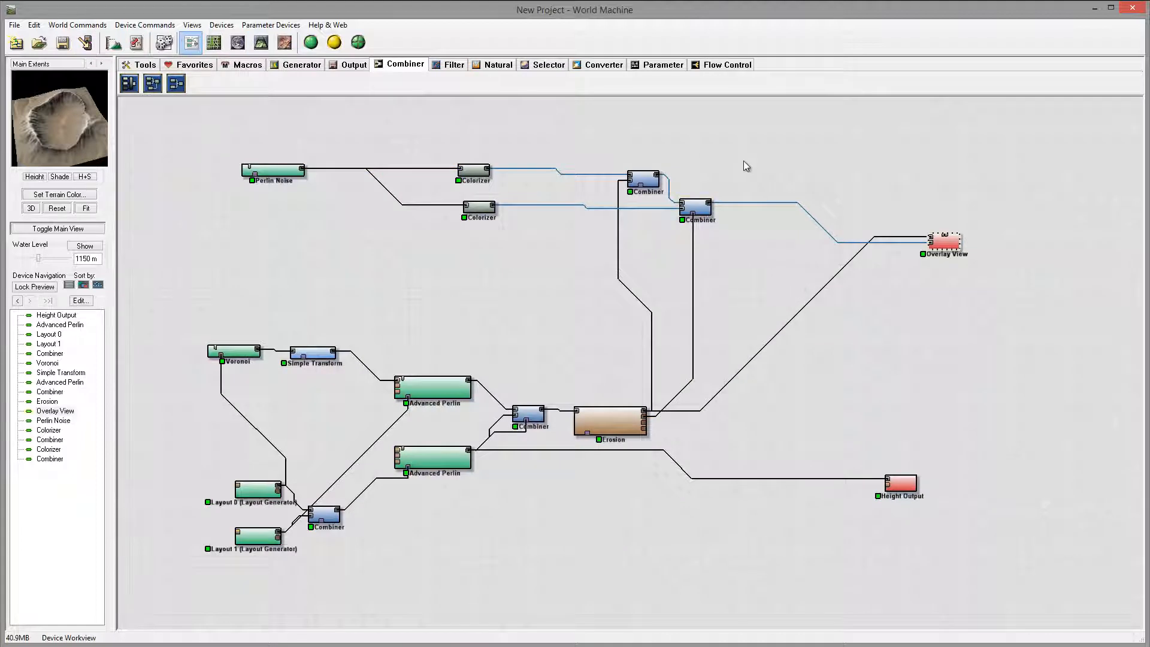
drag(745, 162, 609, 238)
mouse_move(737, 207)
mouse_down()
mouse_move(565, 250)
mouse_move(740, 235)
mouse_move(743, 223)
mouse_up()
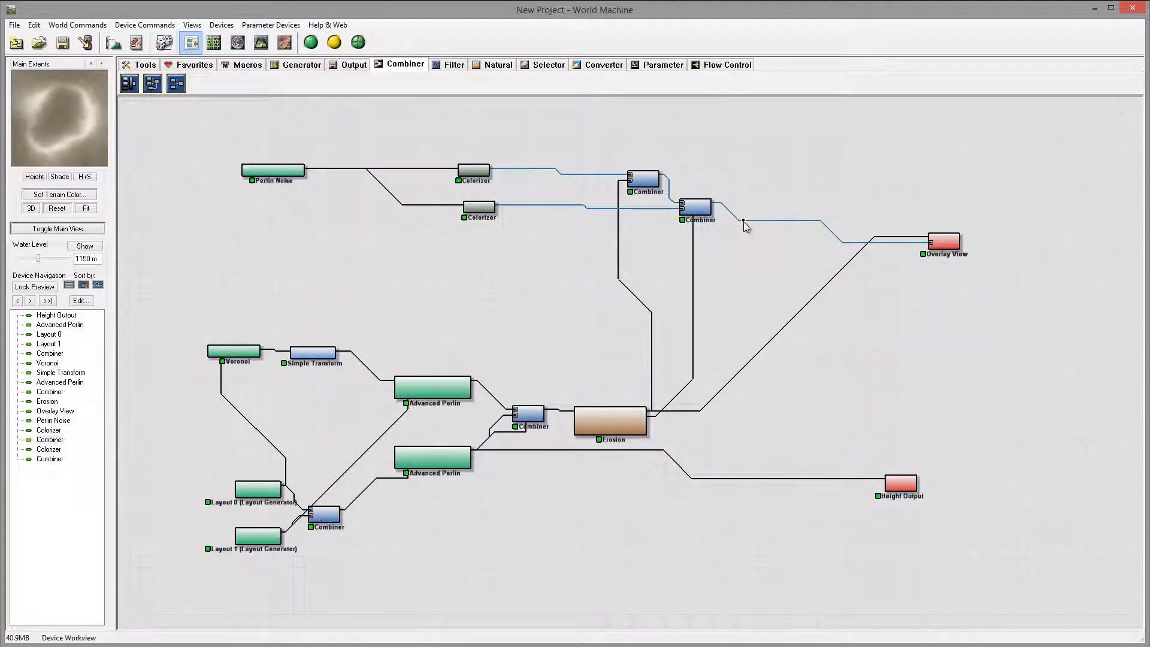
right_click(743, 223)
click(762, 224)
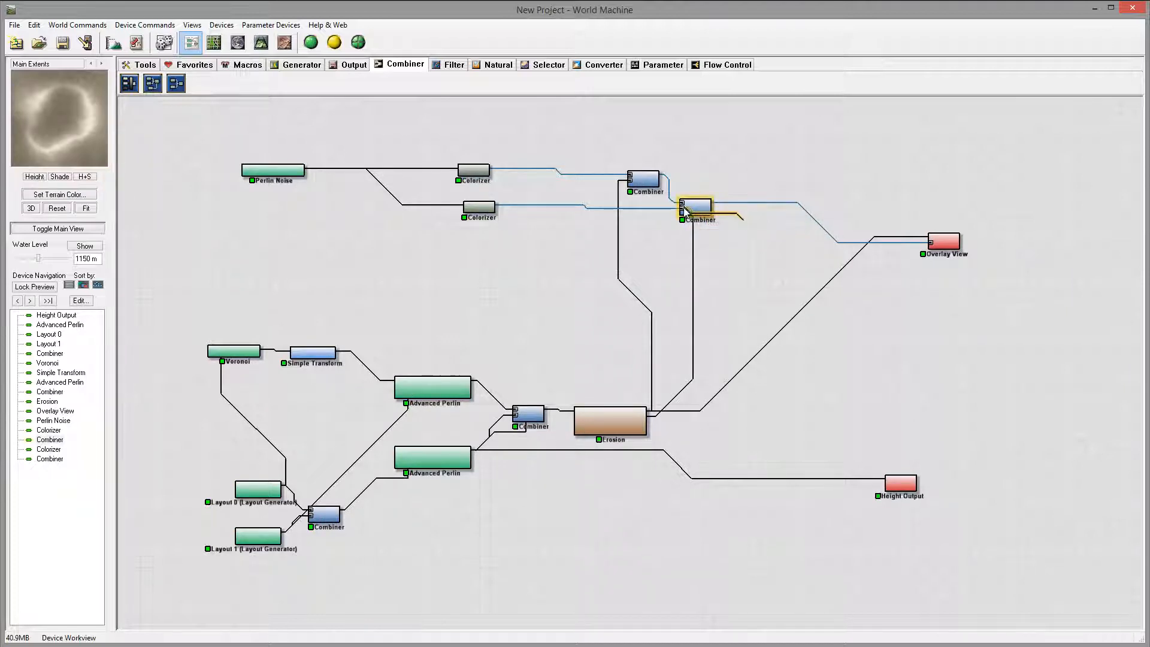
Duplicate the second Colorizer and its Combiner twice and arrange the two new pairs in rows below.
click(694, 209)
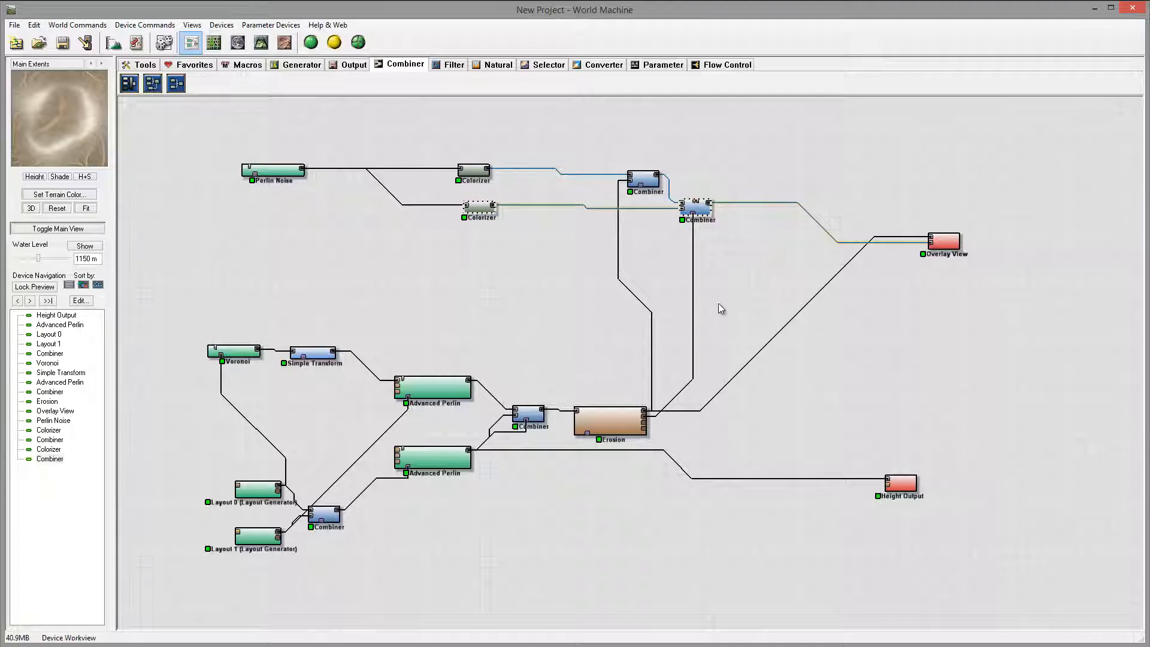
key(ctrl+c)
key(ctrl+v)
key(ctrl+v)
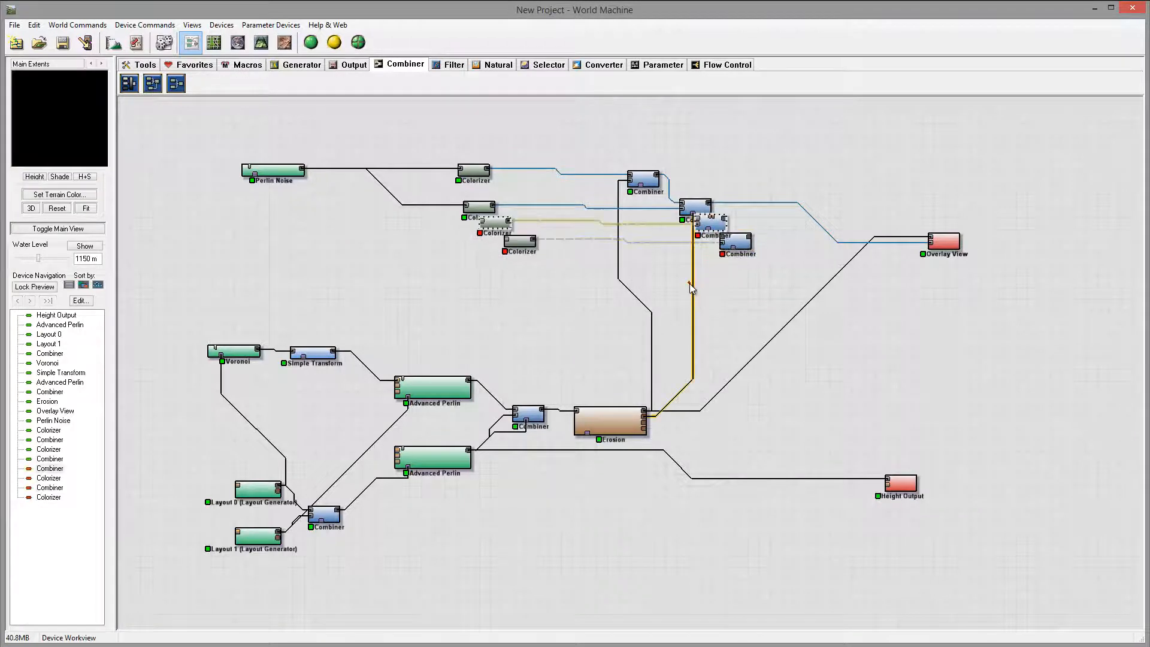
drag(719, 227, 768, 283)
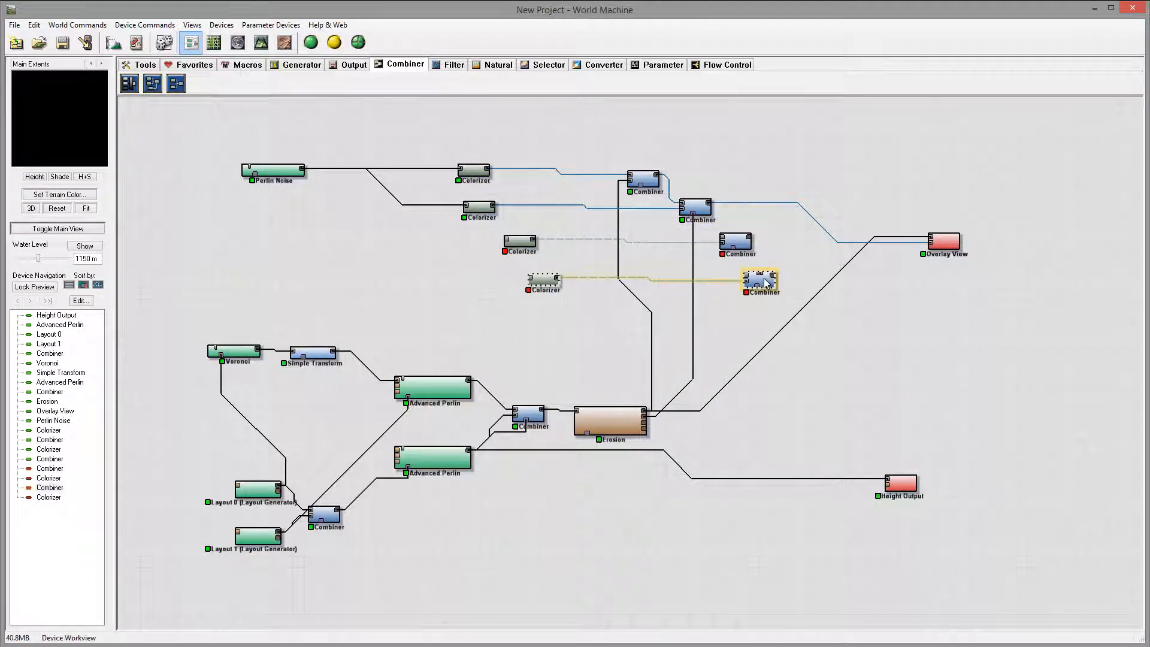
Apply the Sedimentary gradient preset to the third Colorizer.
double_click(519, 241)
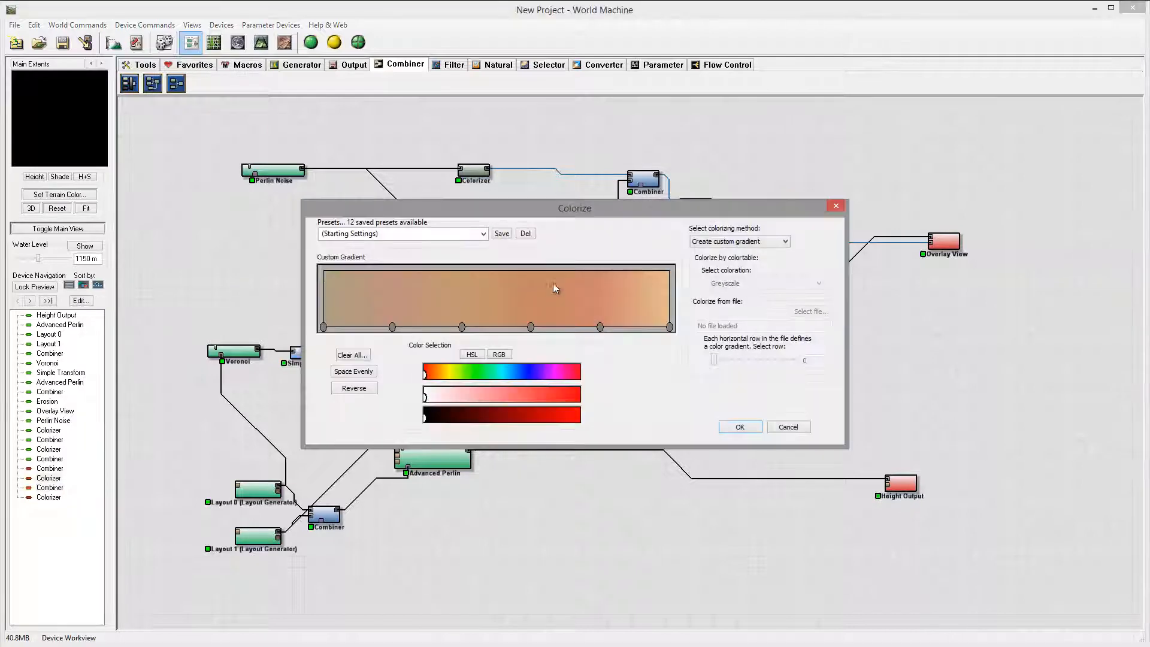
click(483, 234)
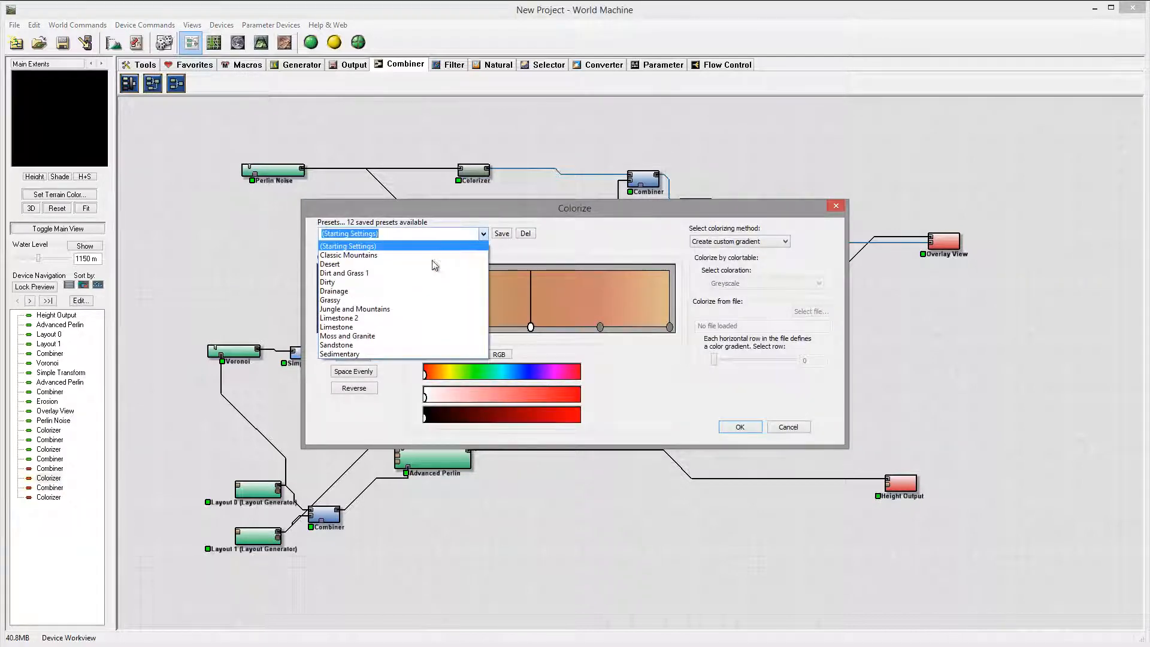
click(404, 352)
click(740, 427)
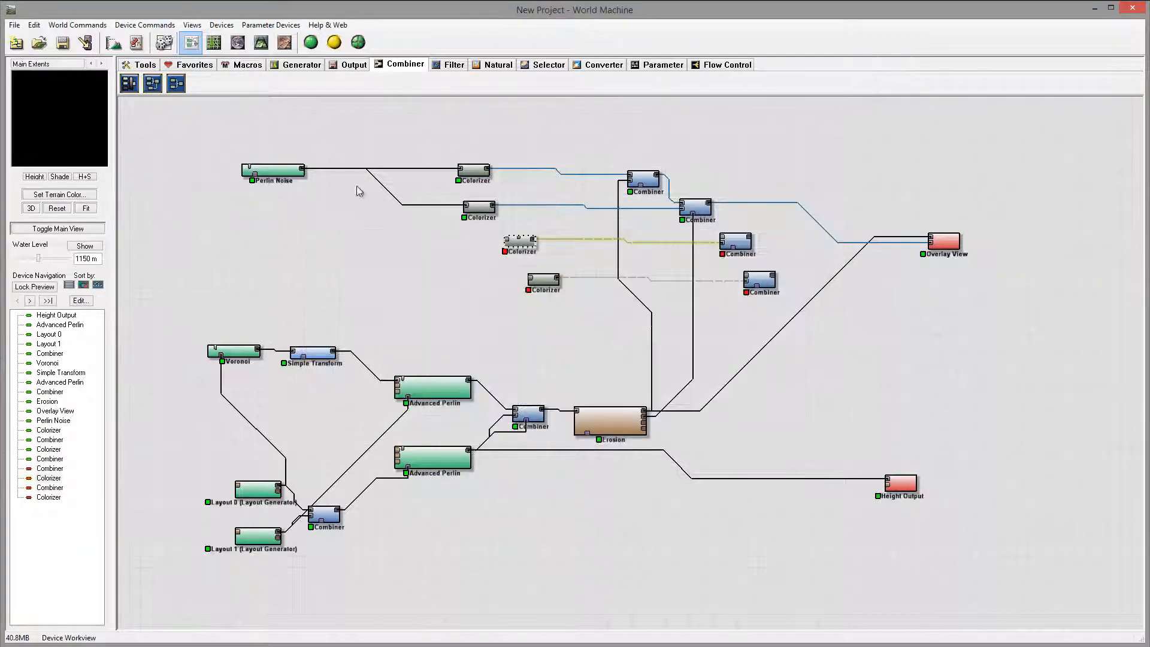
Feed Perlin Noise into the third and fourth Colorizers, and chain the second Combiner into the third and the third into the fourth.
click(301, 171)
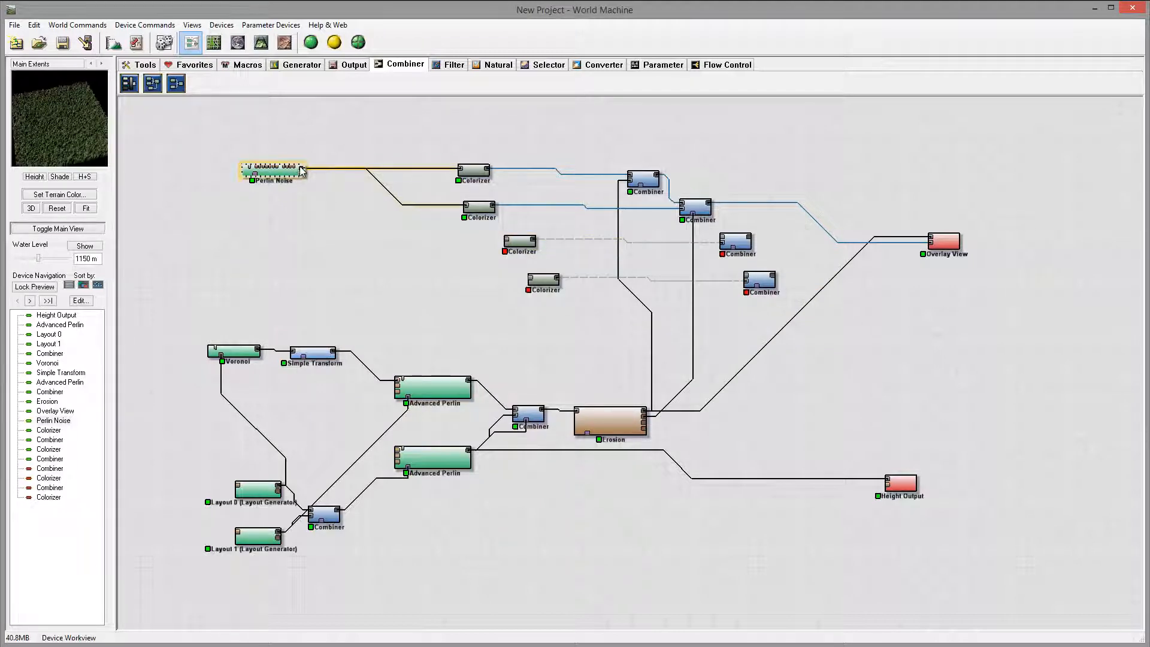
drag(302, 172, 508, 240)
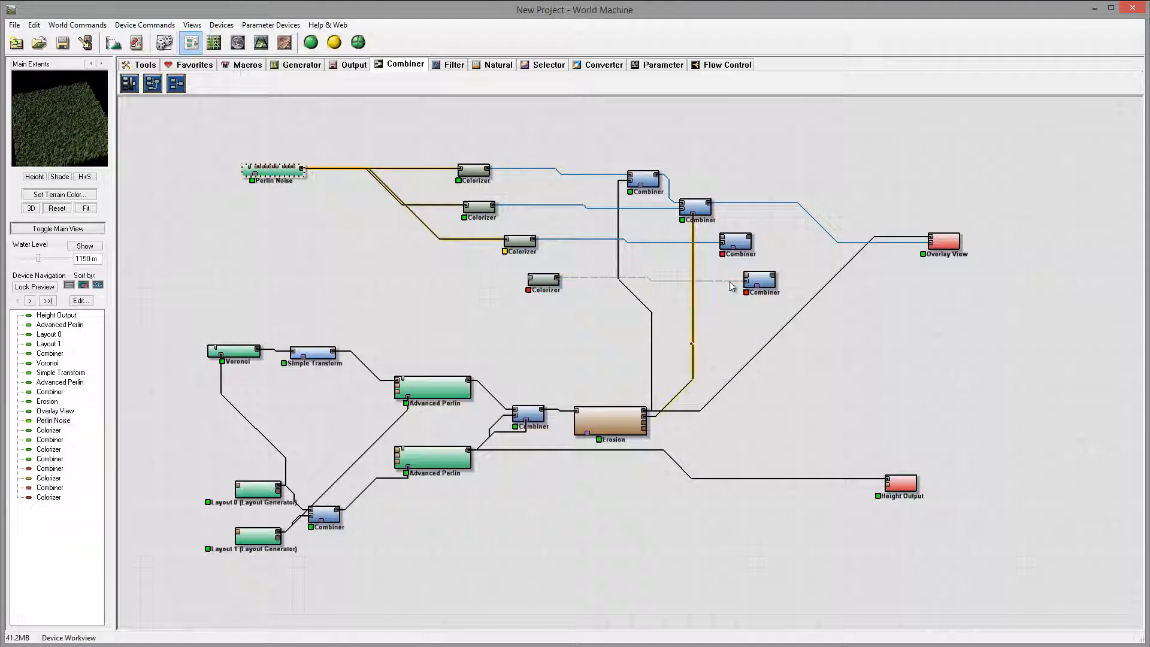
click(710, 206)
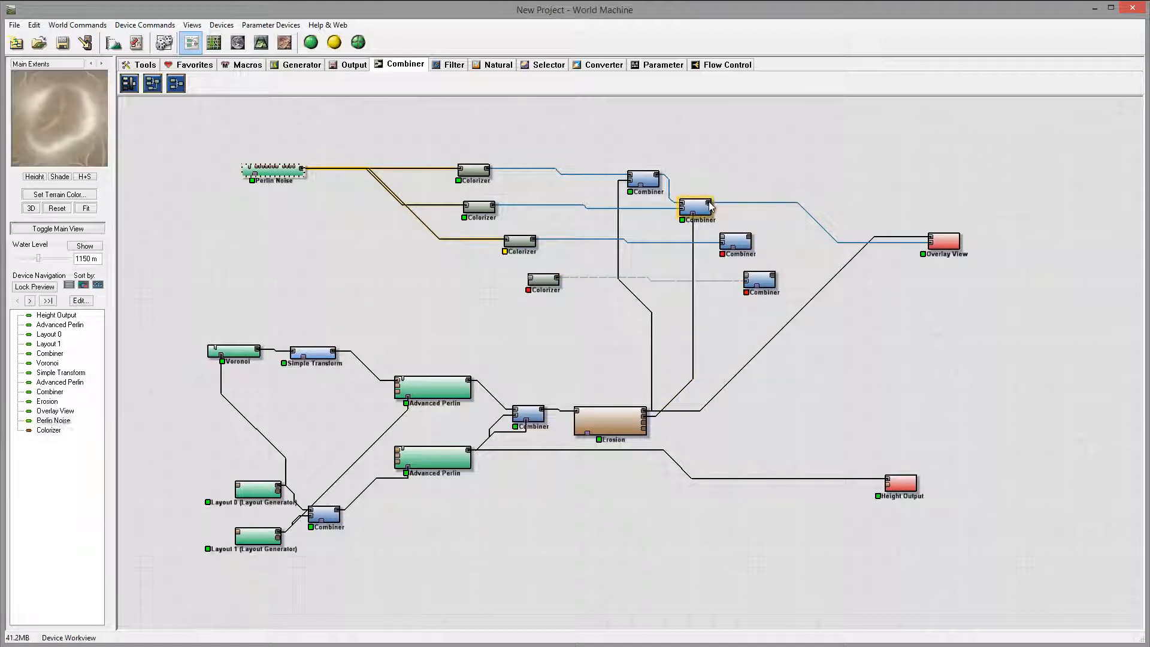
click(736, 241)
drag(751, 242, 746, 281)
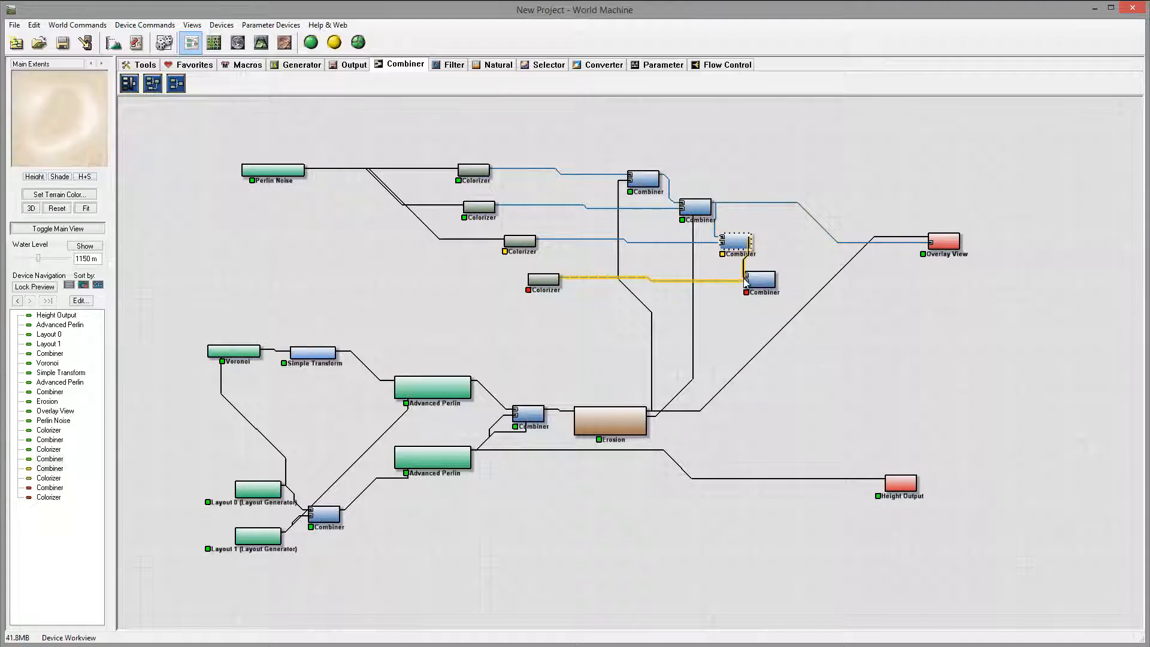
drag(528, 280, 257, 170)
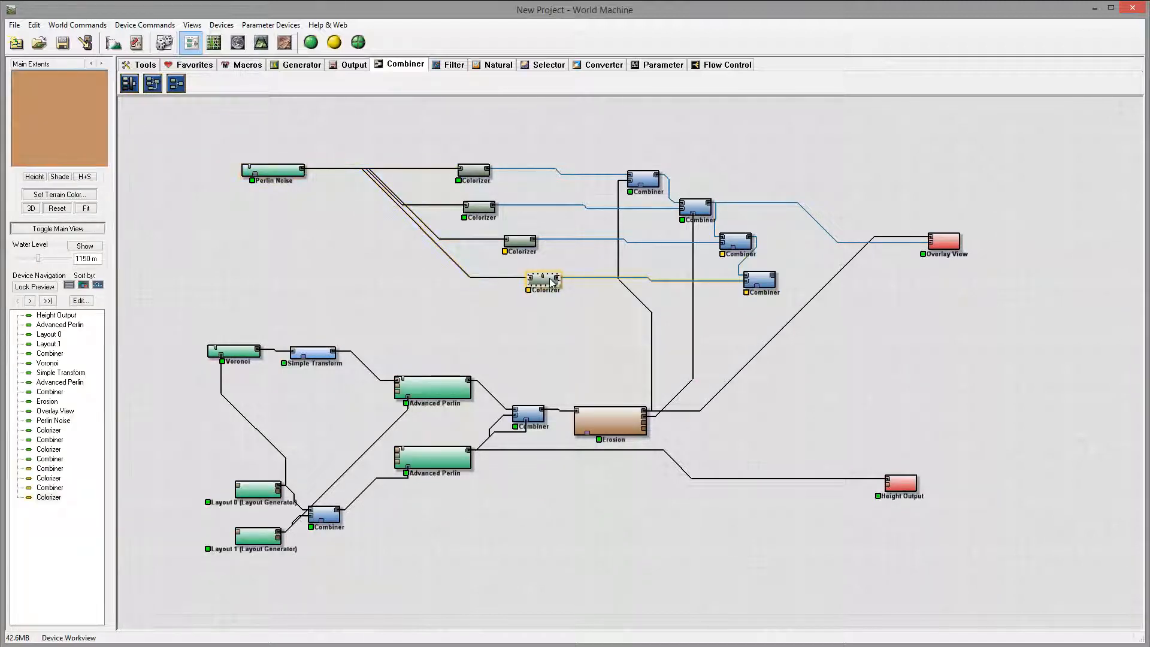
Apply the Limestone 2 gradient preset to the fourth Colorizer.
double_click(552, 281)
click(483, 233)
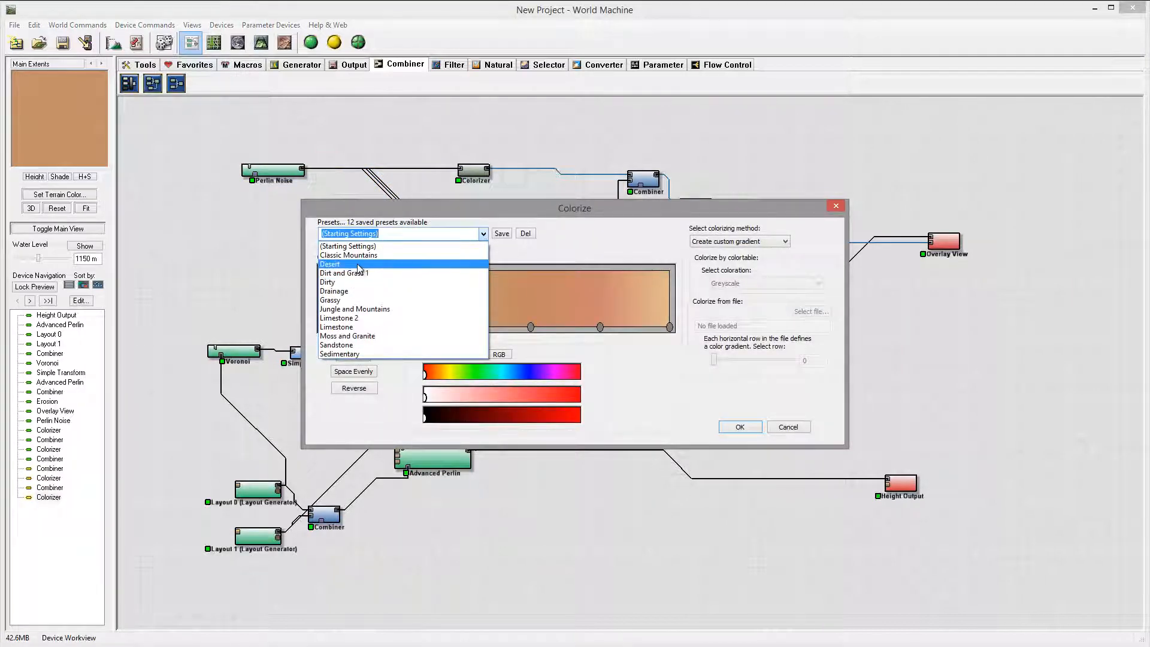
click(375, 318)
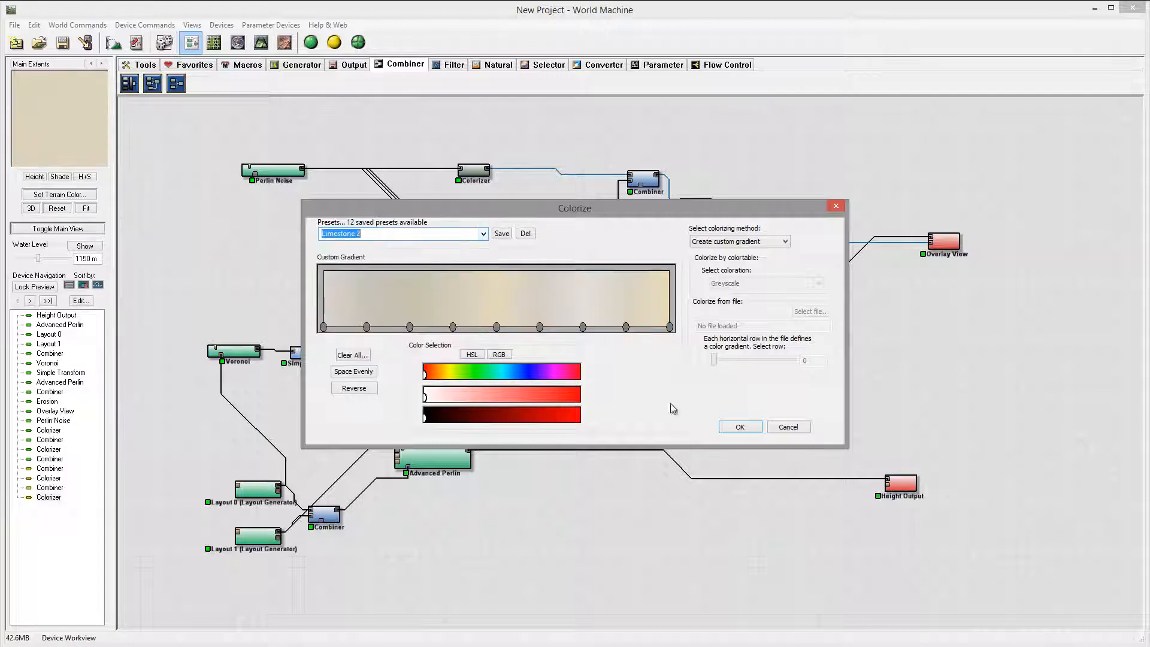
click(741, 427)
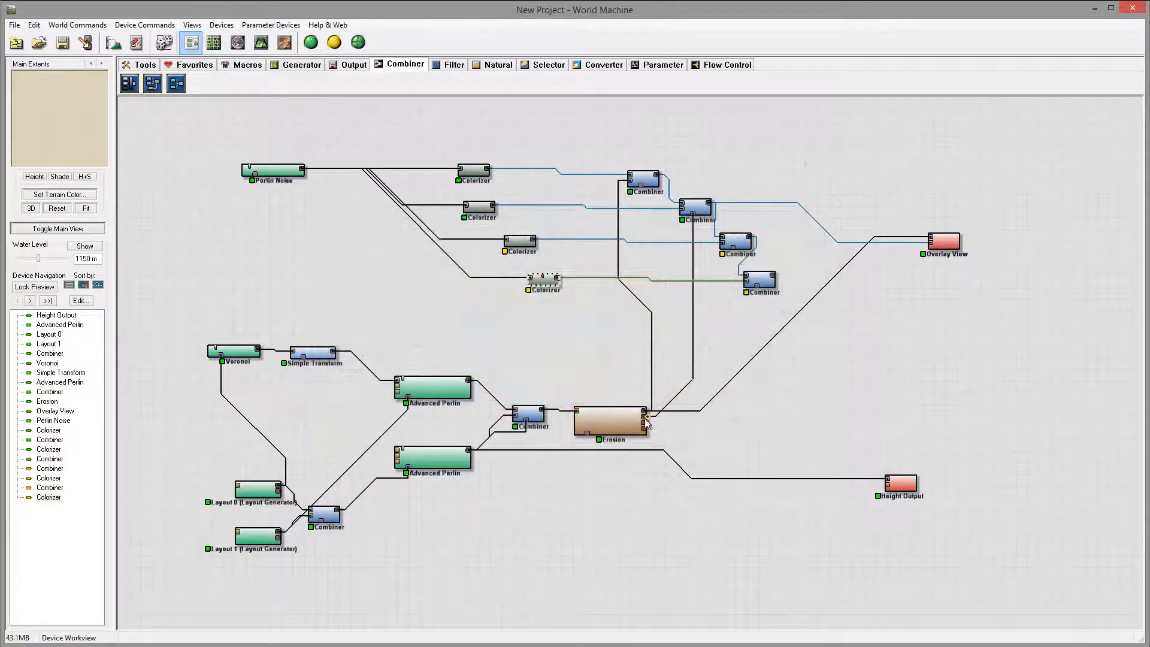
Wire Erosion mask outputs into the third and fourth Combiners' mask inputs, and connect the fourth Combiner to the Overlay View's color input.
drag(647, 422, 733, 250)
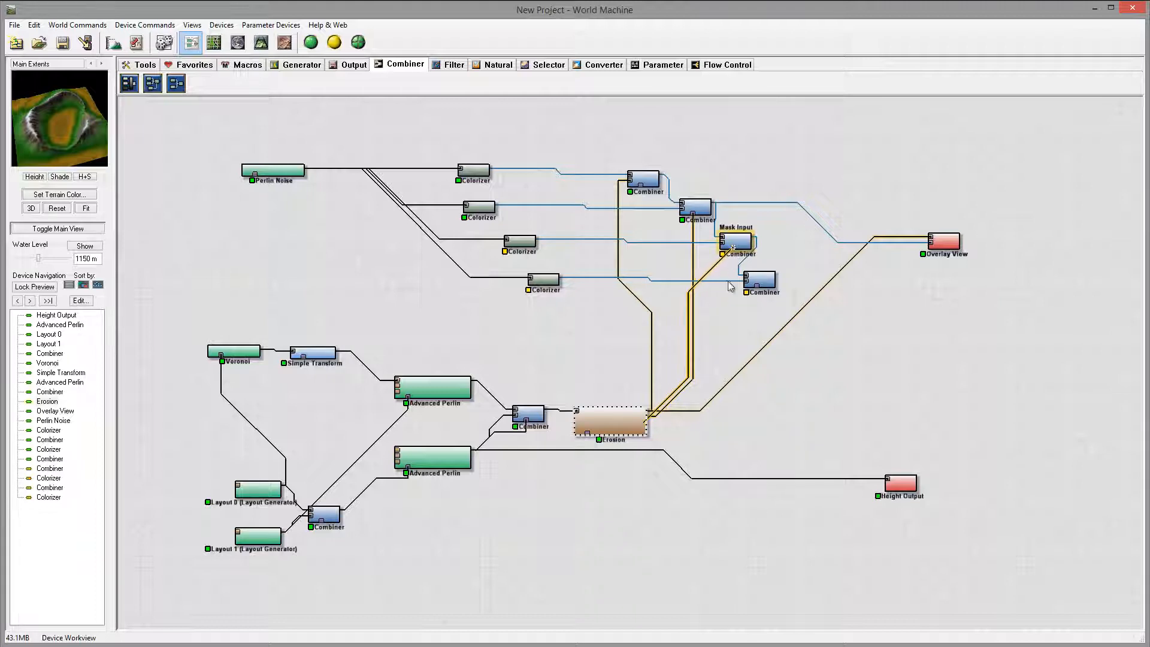
drag(647, 419, 932, 243)
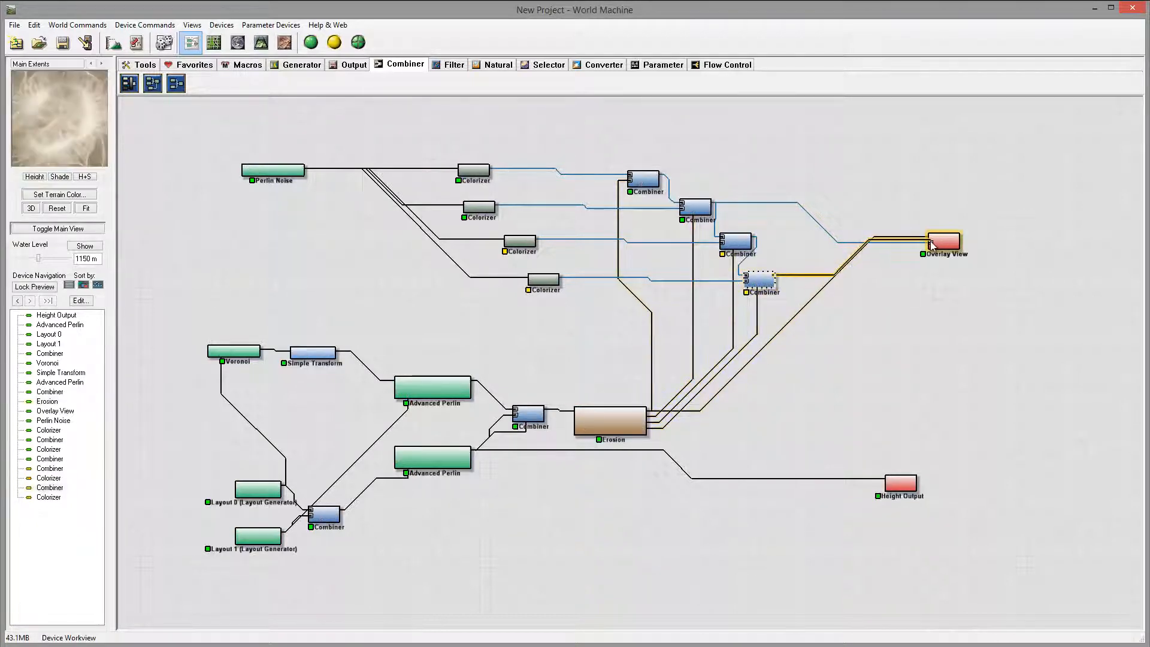
double_click(767, 286)
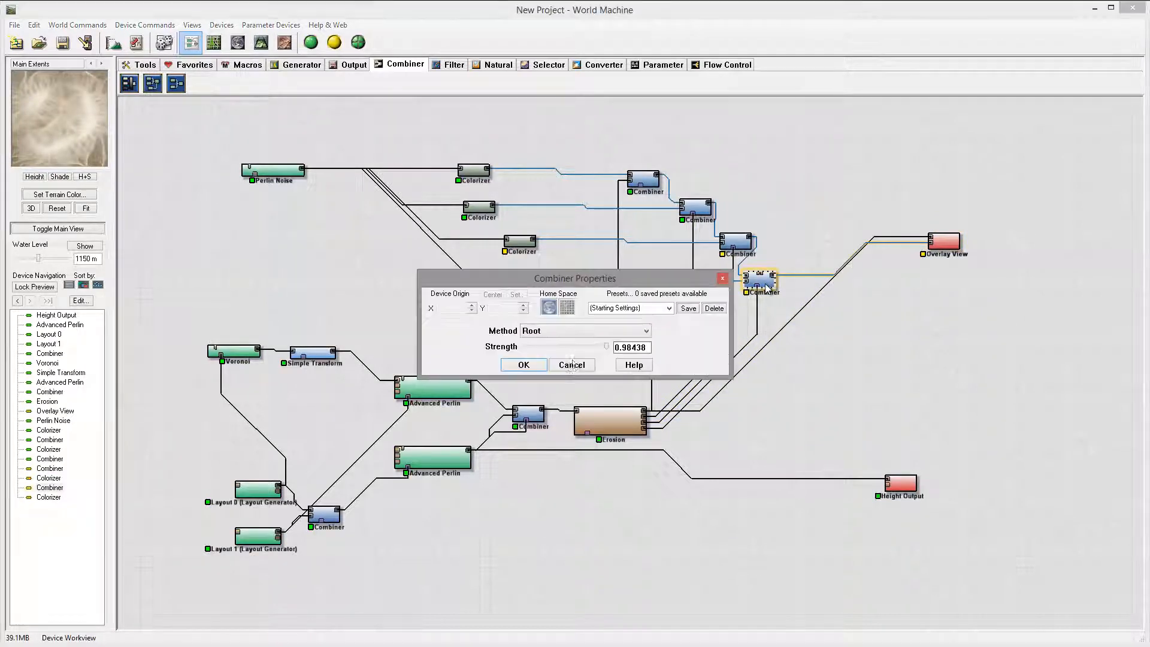
click(543, 368)
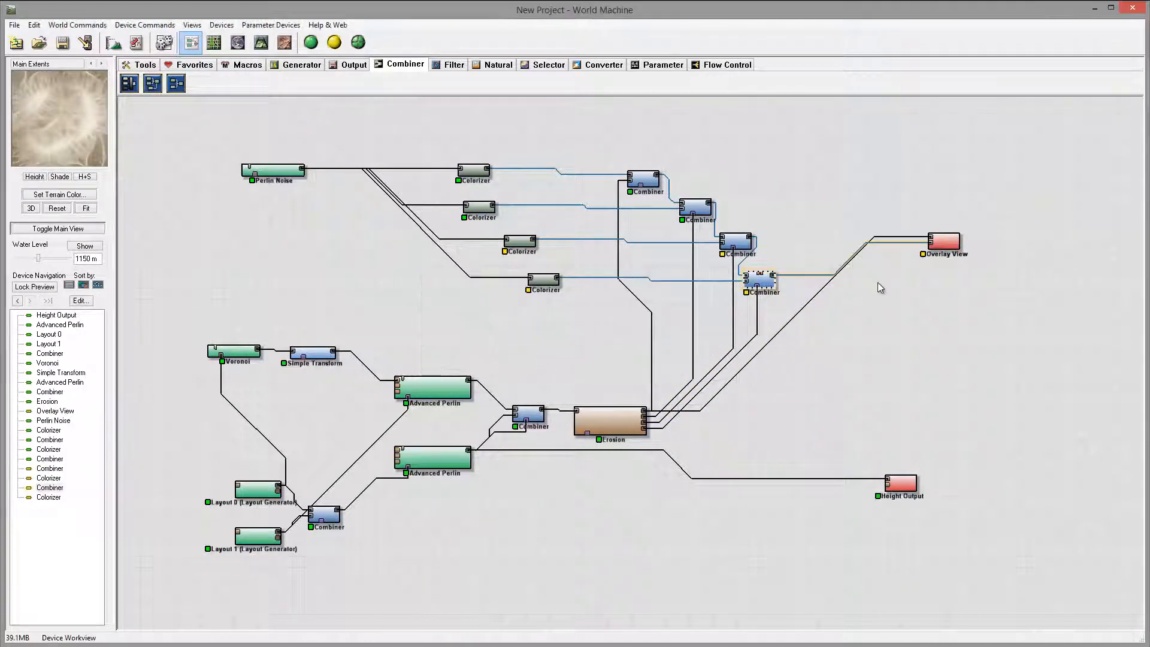
Inspect the fourth Combiner's color map and the Overlay View's textured crater in 3D.
click(261, 43)
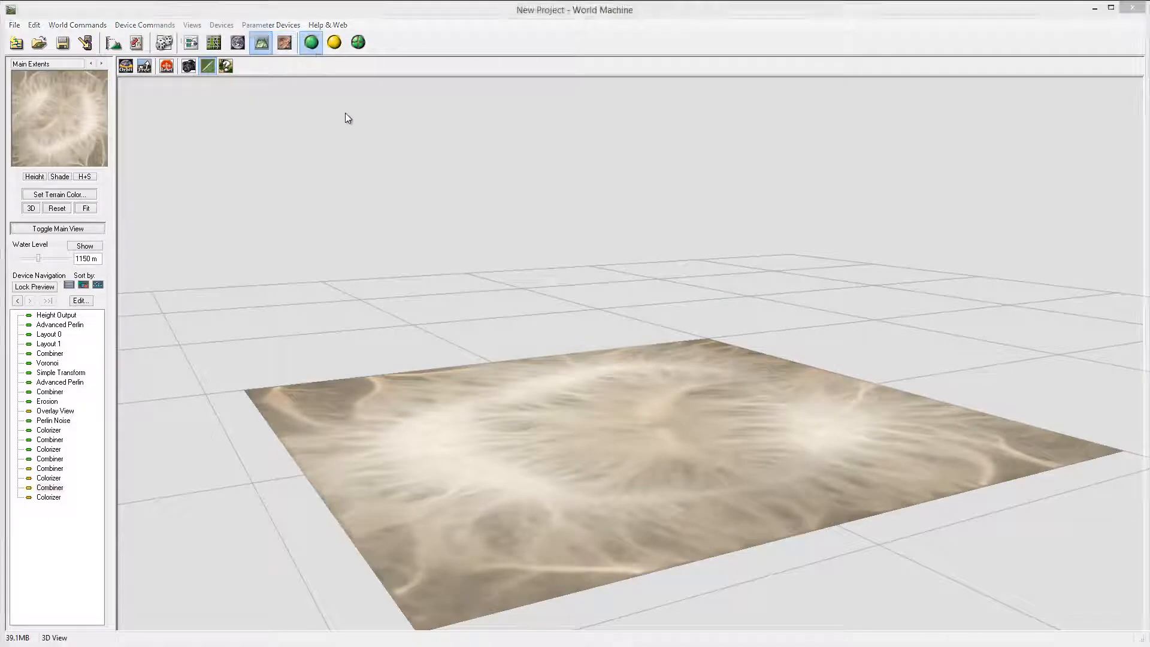
drag(593, 430, 588, 479)
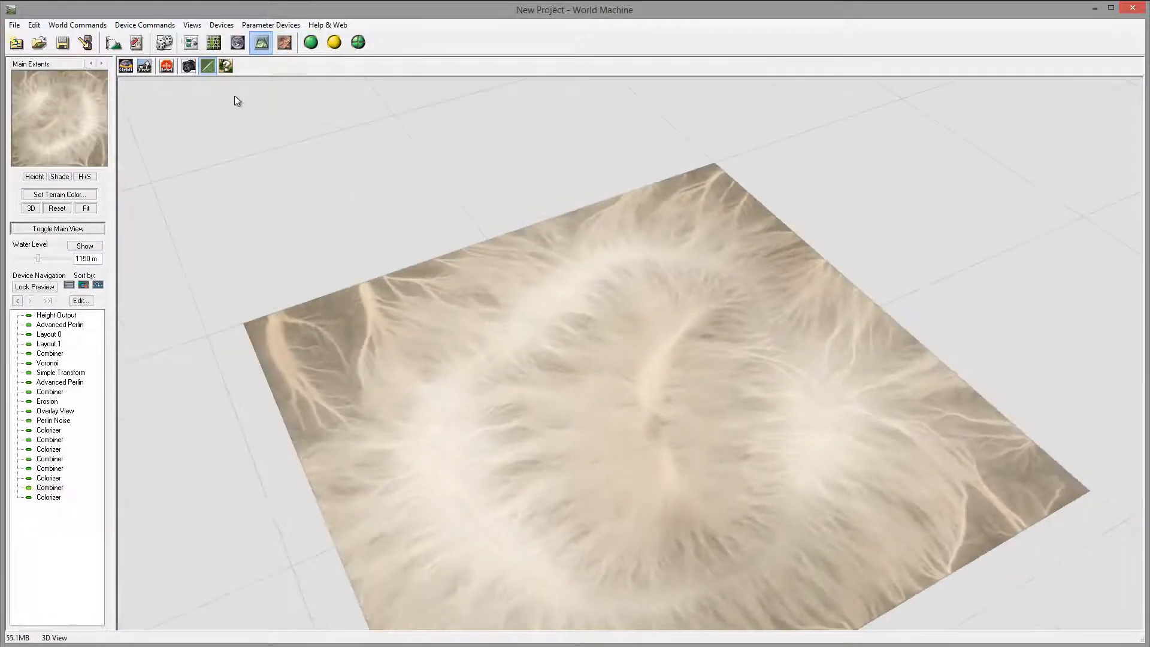
click(190, 43)
click(951, 245)
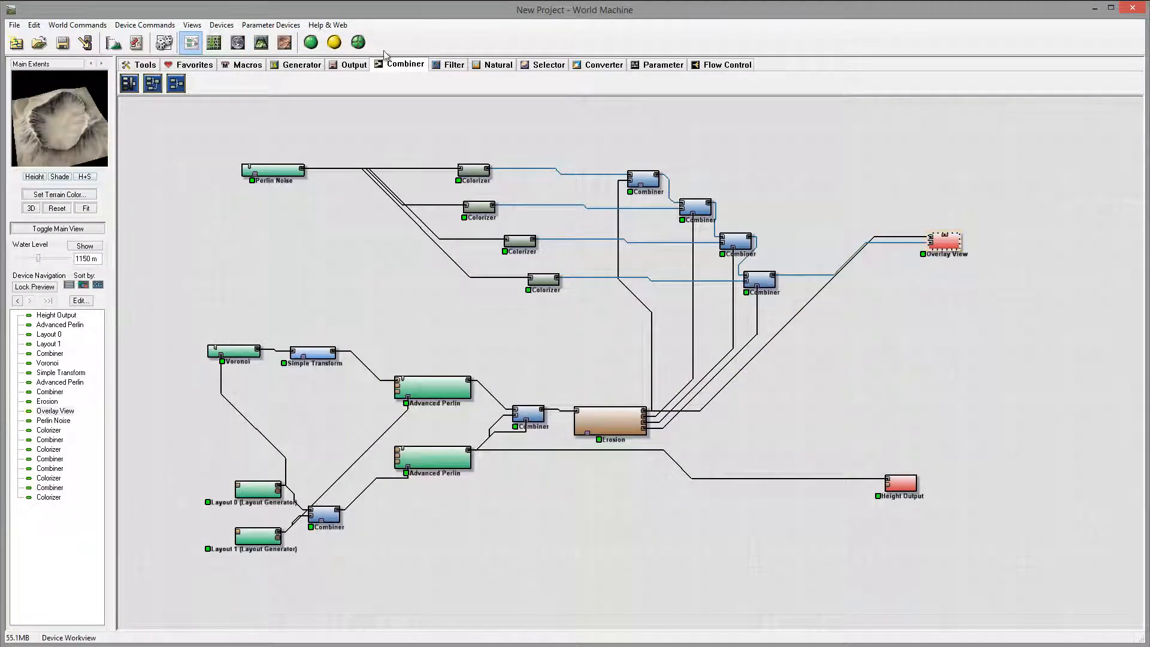
click(262, 43)
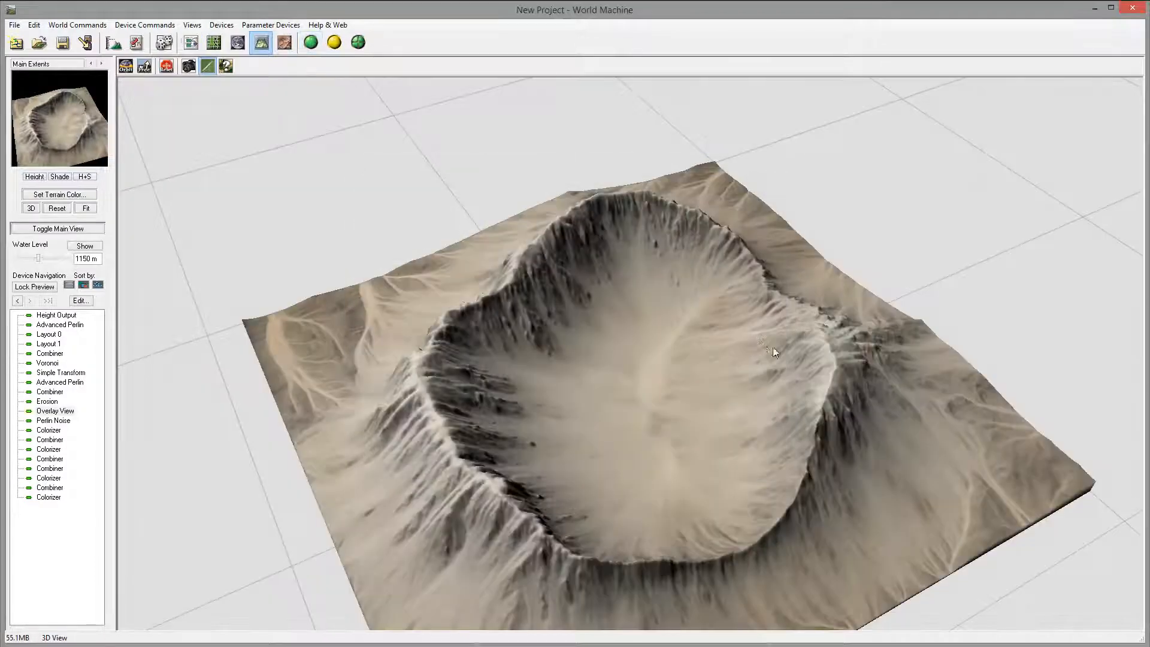
drag(773, 352, 623, 378)
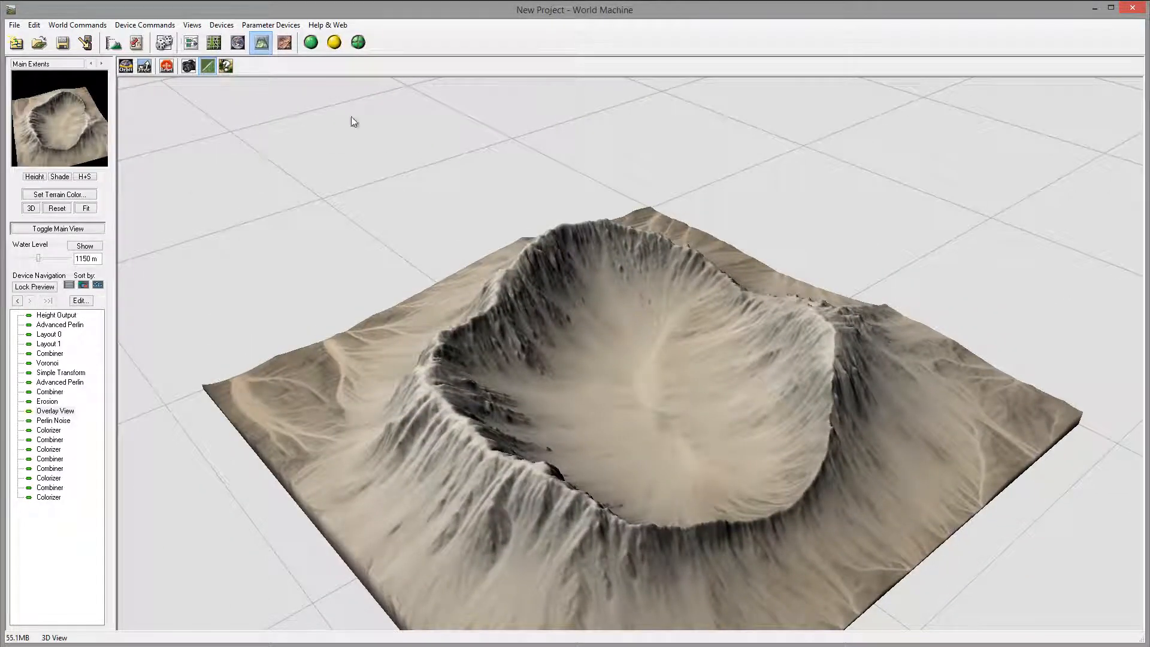
Return to the device network and move the Overlay View farther away from the fourth Combiner.
click(190, 42)
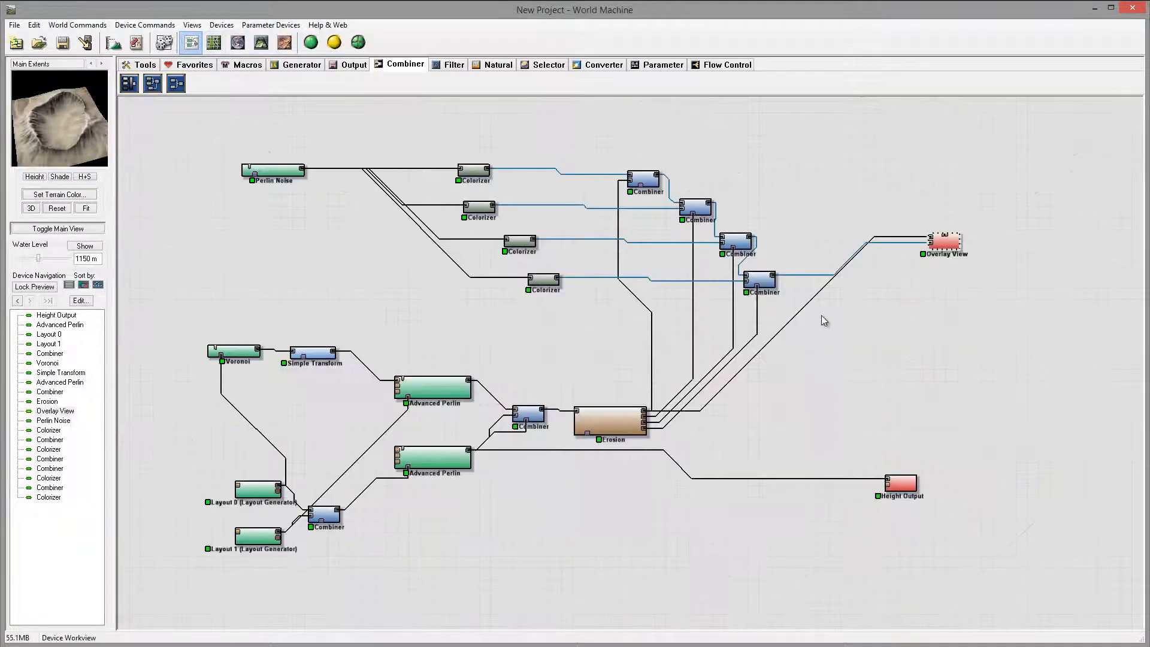
drag(939, 254, 1021, 285)
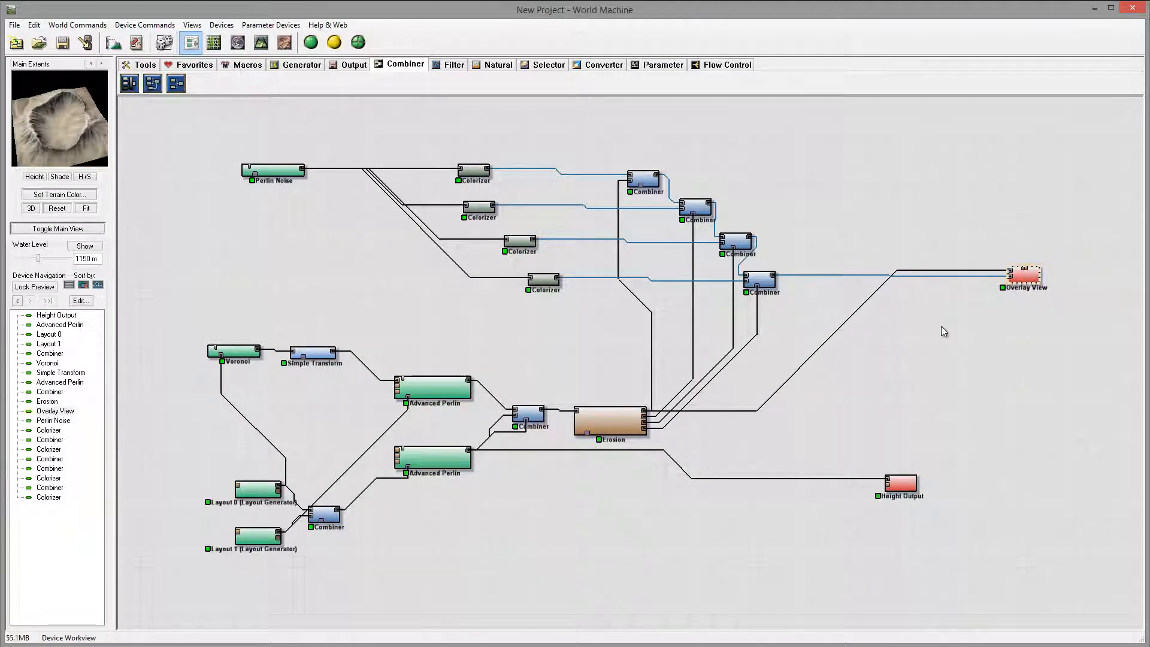
middle_drag(881, 298, 813, 256)
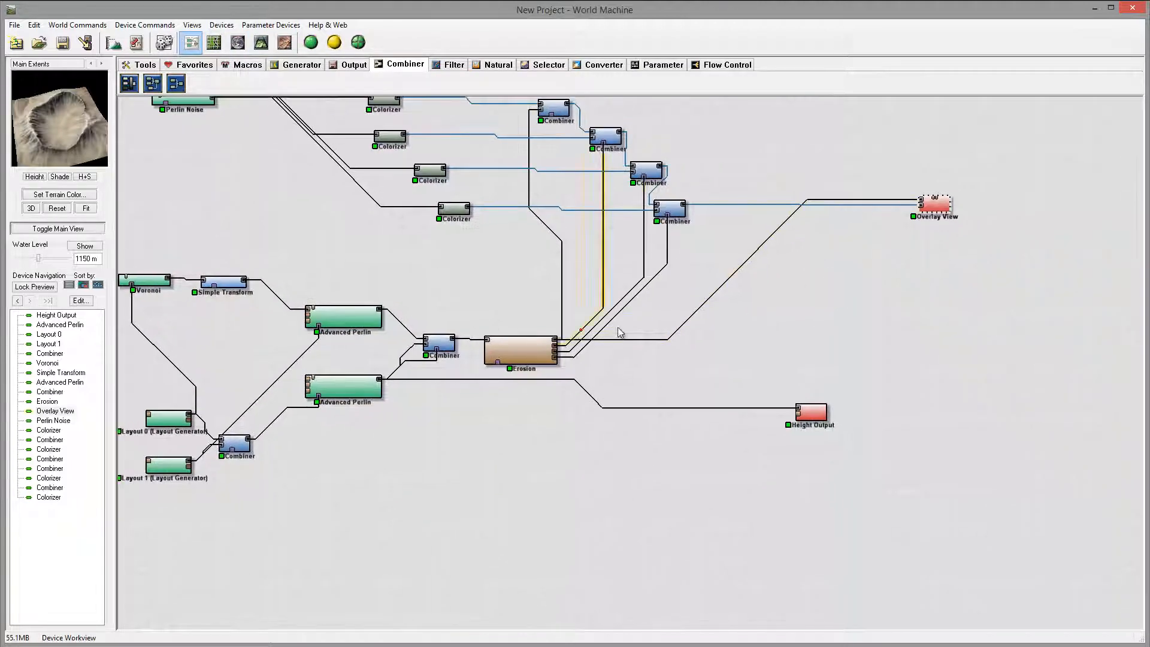
middle_drag(616, 290, 633, 345)
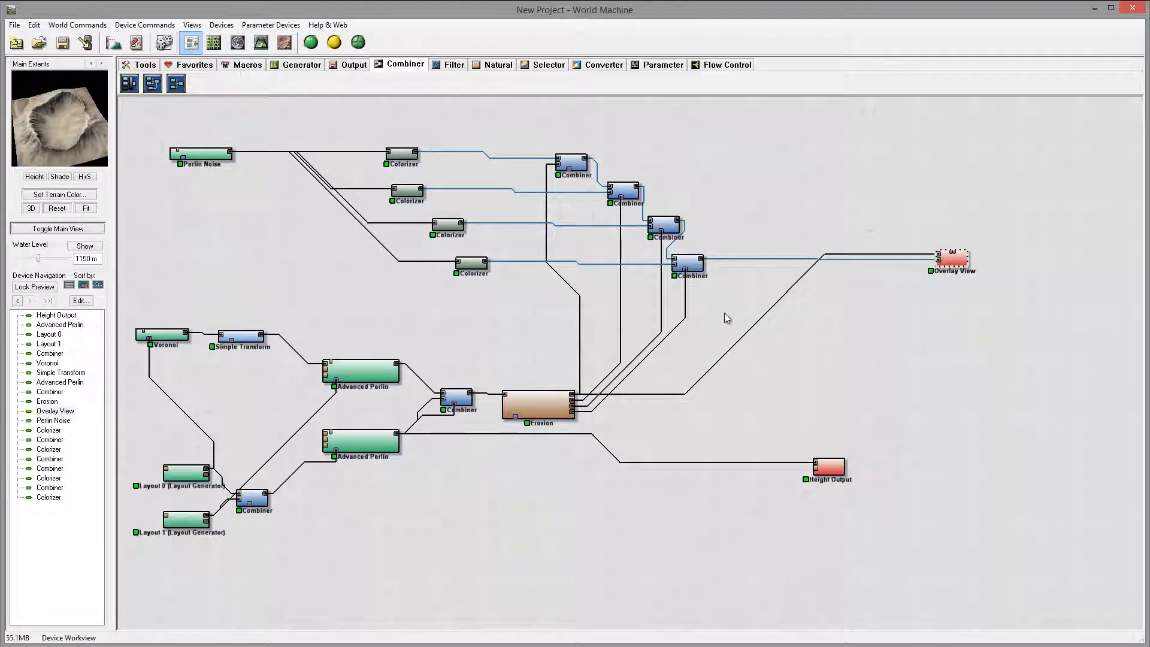
middle_drag(735, 303, 761, 309)
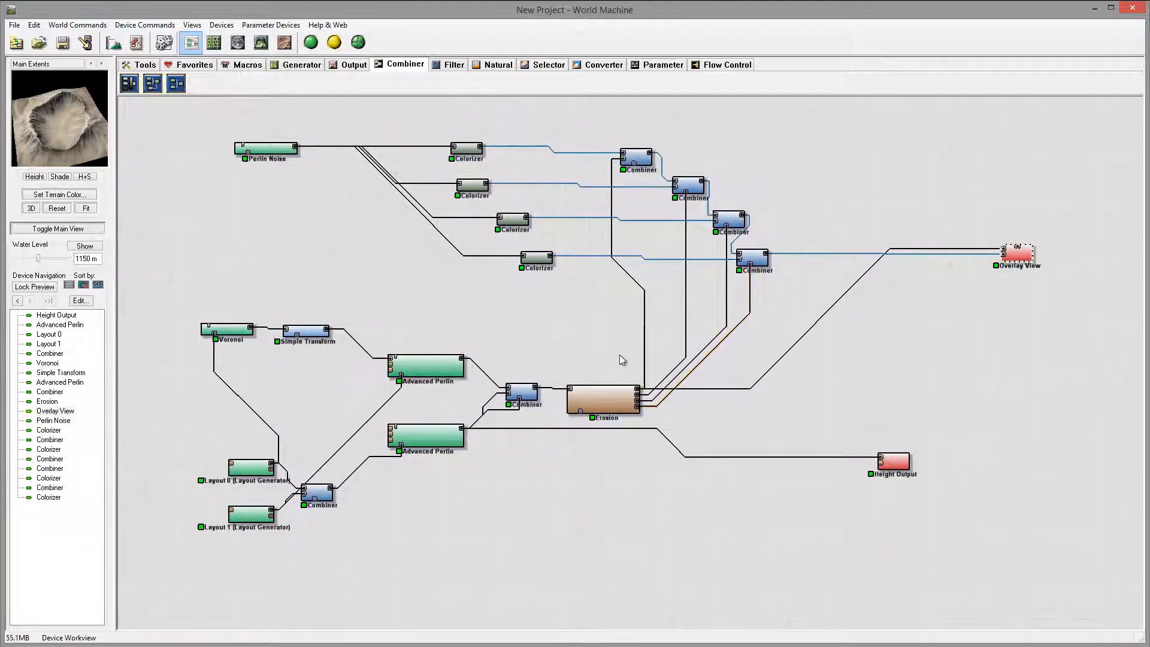
middle_drag(622, 360, 663, 308)
Compare the preview shapes of the Layout 1 and Layout 0 generators.
click(272, 467)
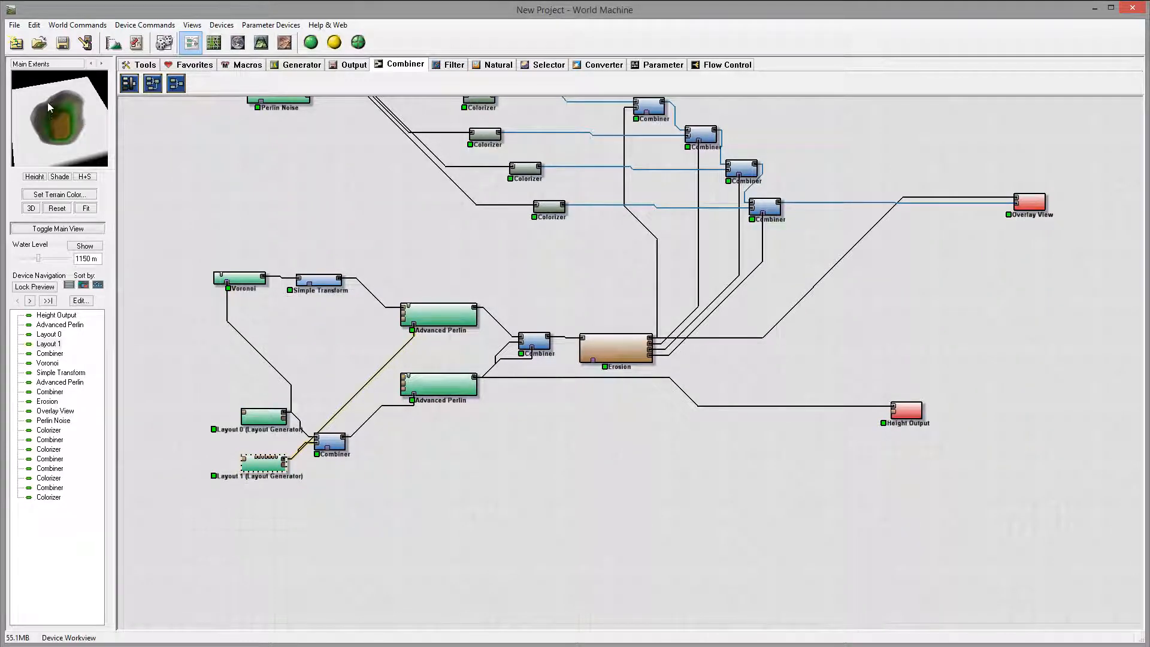
click(264, 416)
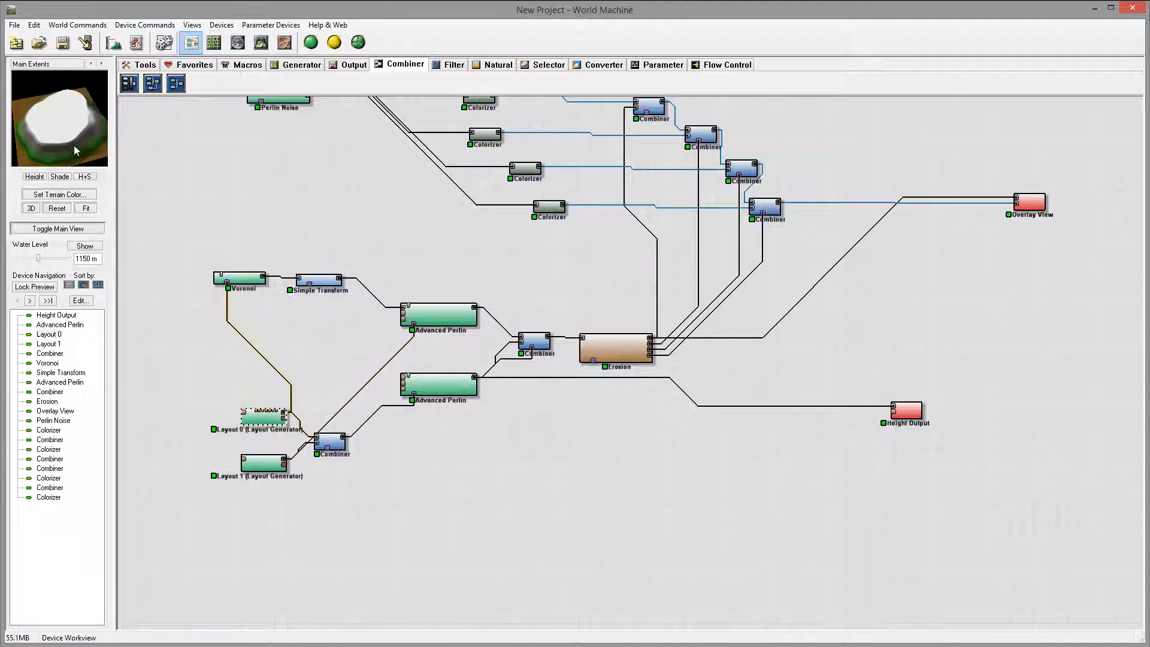
click(270, 460)
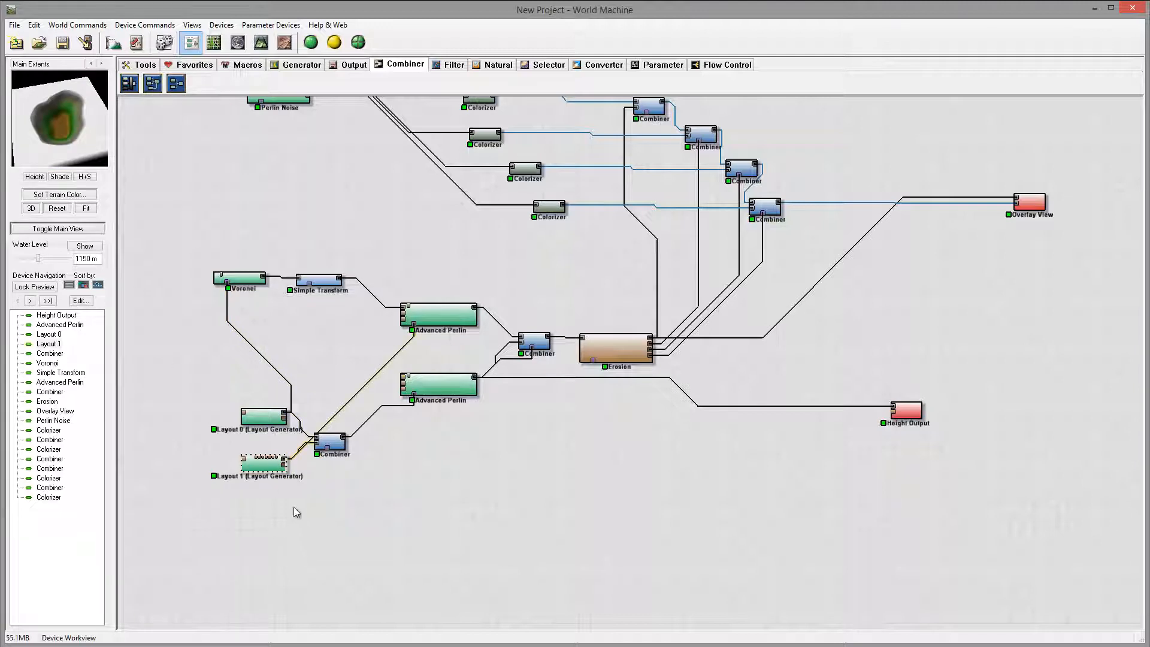
click(274, 420)
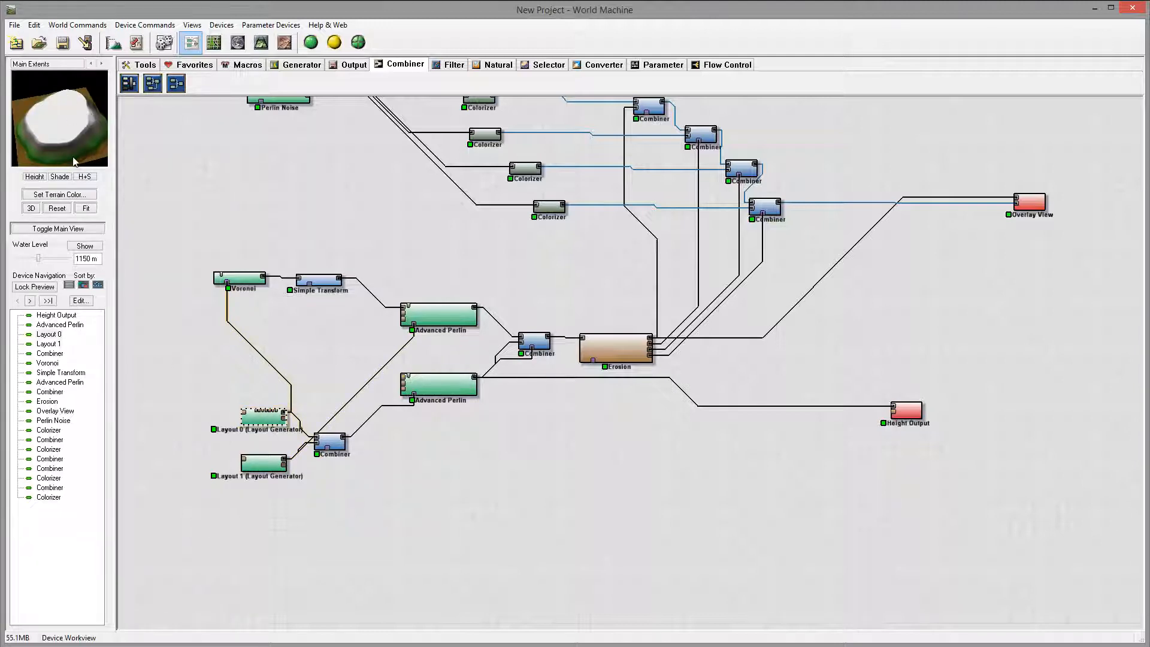
Add a Select Height device below the second Advanced Perlin and feed it from the Layout 1 generator.
right_drag(554, 432, 523, 341)
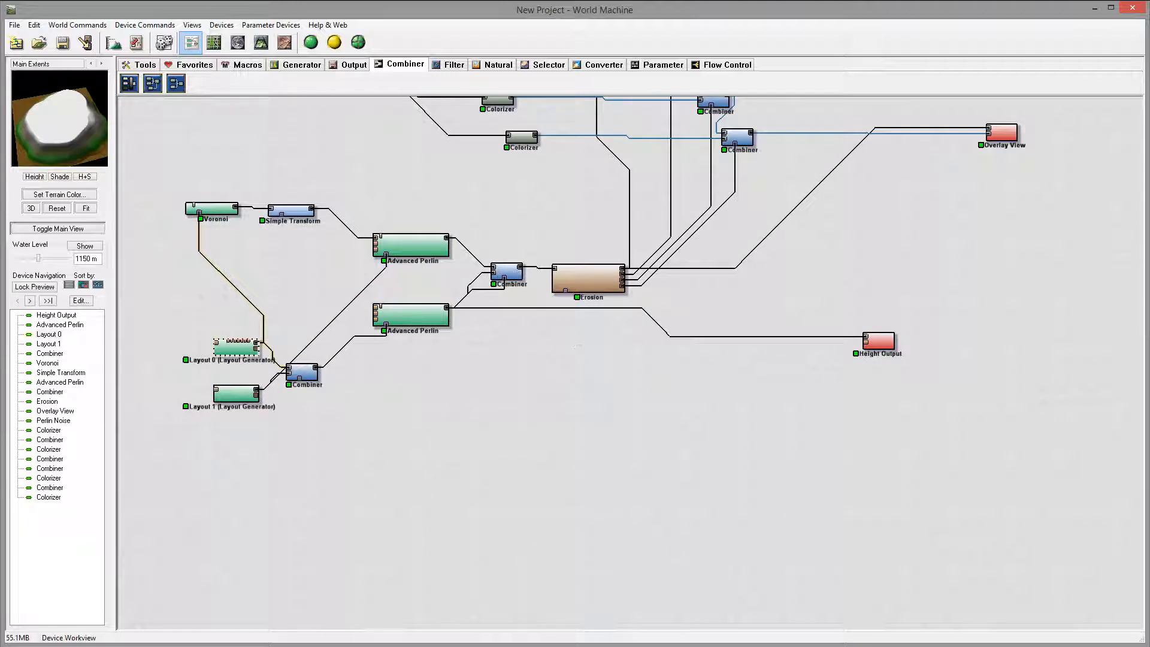
click(555, 63)
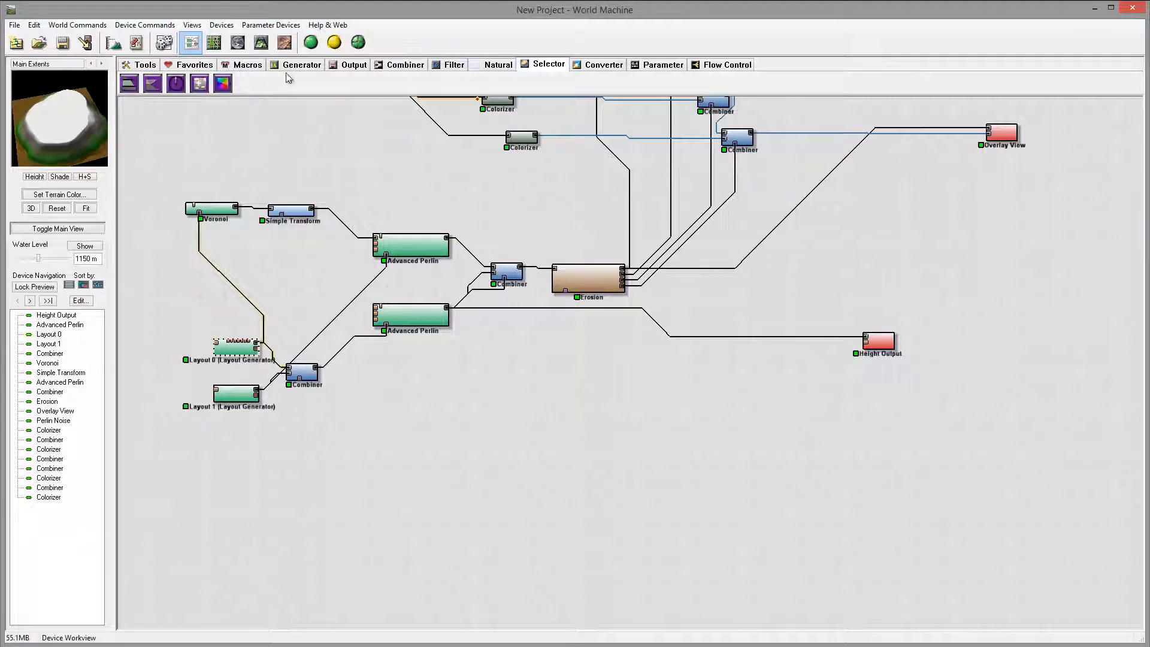
click(130, 84)
click(419, 410)
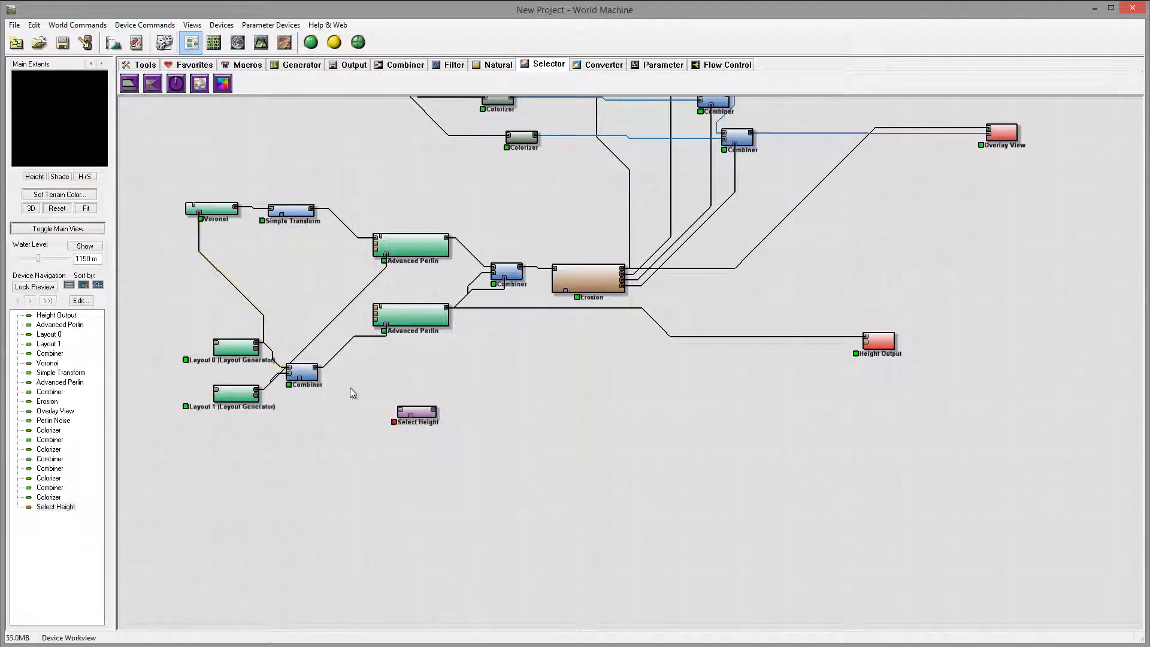
drag(256, 390, 400, 411)
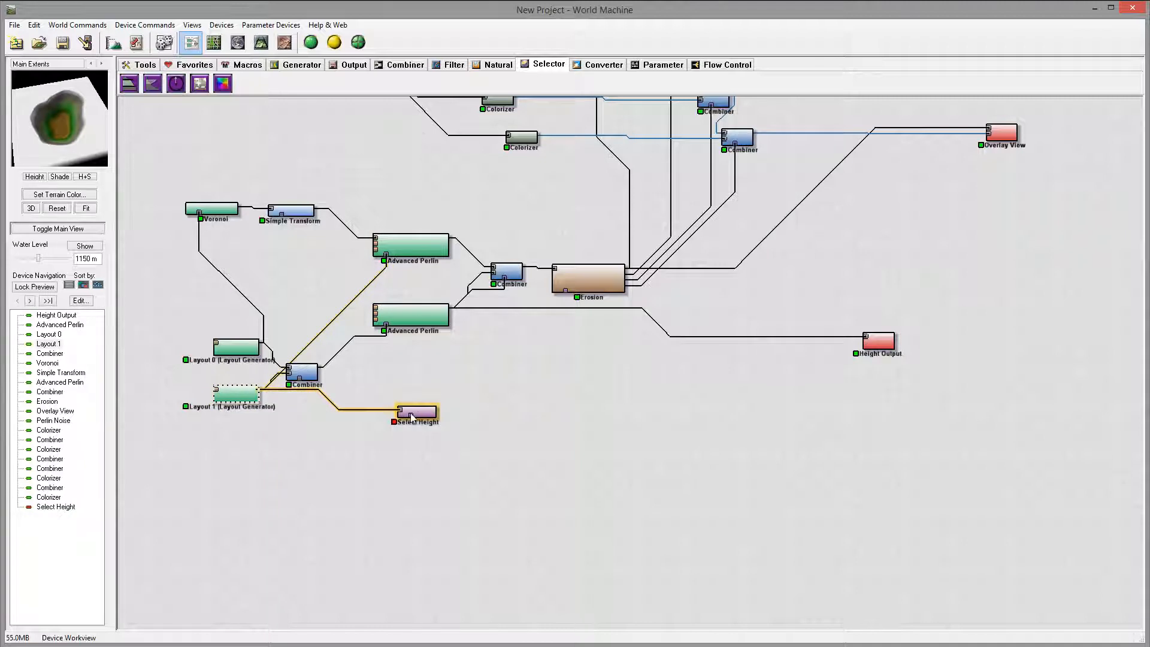
Set the Select Height device's range to a minimum of 0 m and a maximum of 1531.25 m.
click(418, 414)
double_click(418, 413)
mouse_move(539, 315)
mouse_down()
mouse_move(537, 287)
mouse_move(535, 332)
mouse_move(535, 277)
mouse_move(535, 324)
mouse_move(535, 310)
mouse_up()
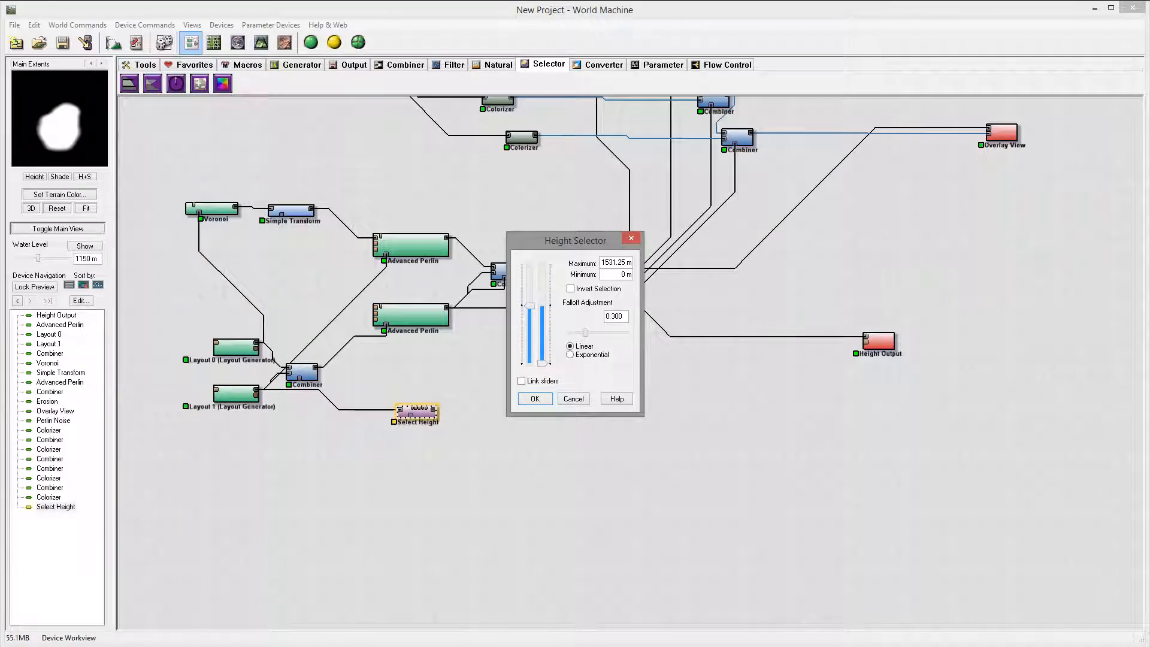
click(1083, 402)
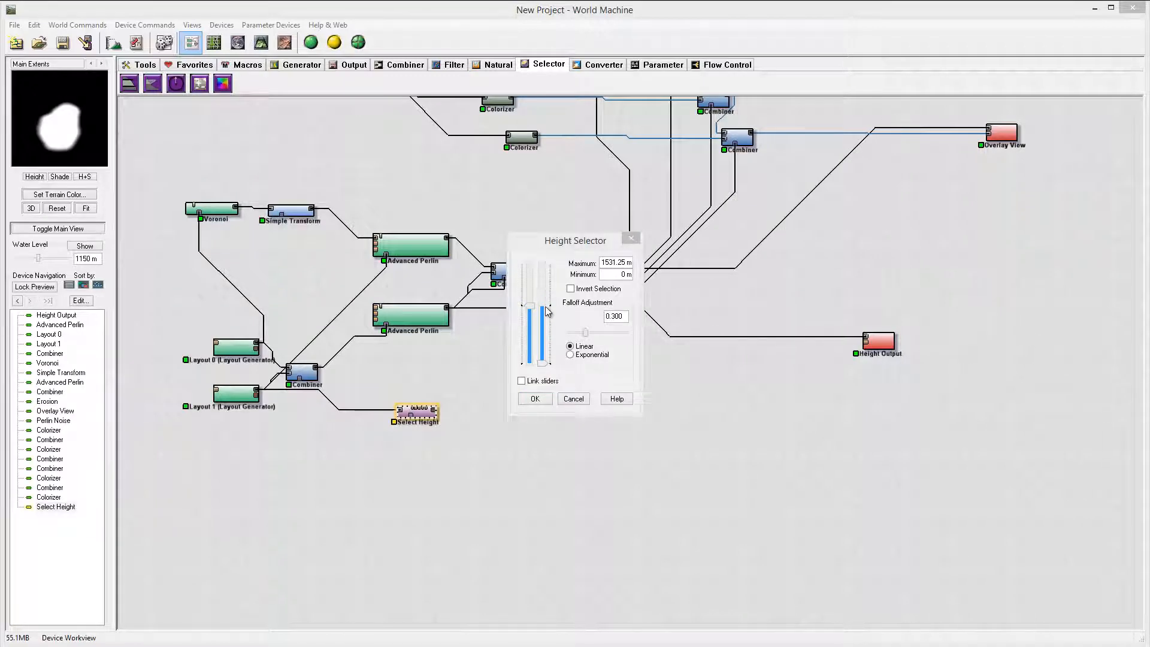
Set the Select Height device's maximum to 2570.31 m, its minimum to 0 m and its falloff to 0.
drag(586, 332, 532, 271)
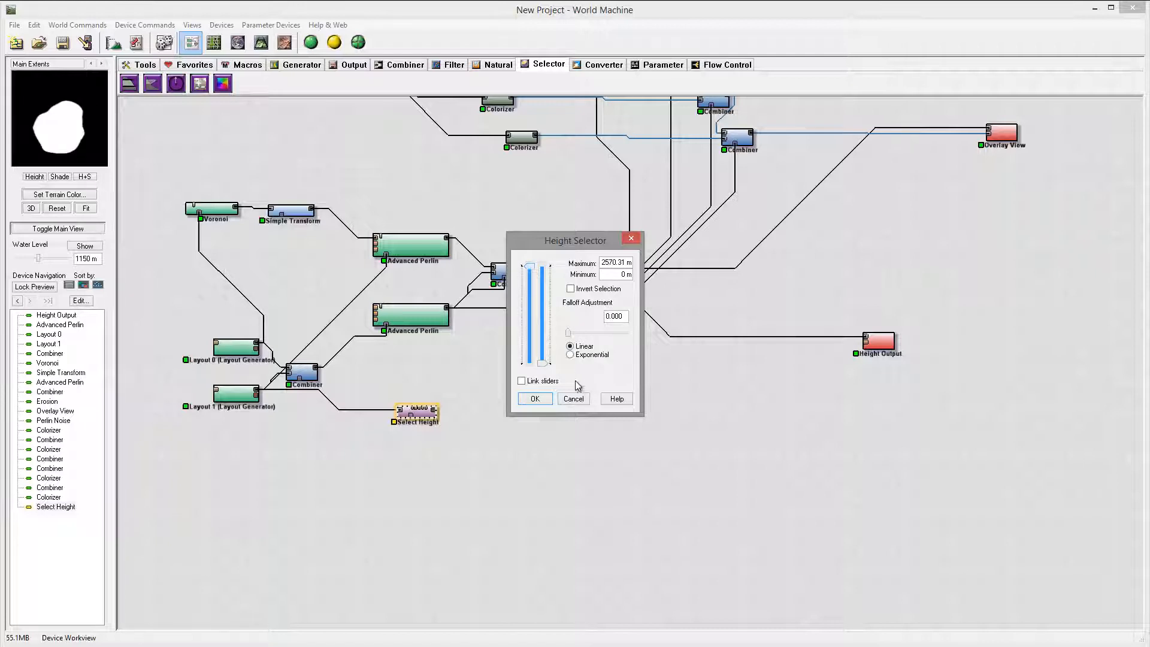
mouse_move(544, 364)
mouse_down()
mouse_move(546, 337)
mouse_move(547, 380)
mouse_up()
mouse_move(529, 271)
mouse_down()
mouse_move(530, 288)
mouse_move(530, 269)
mouse_up()
click(531, 400)
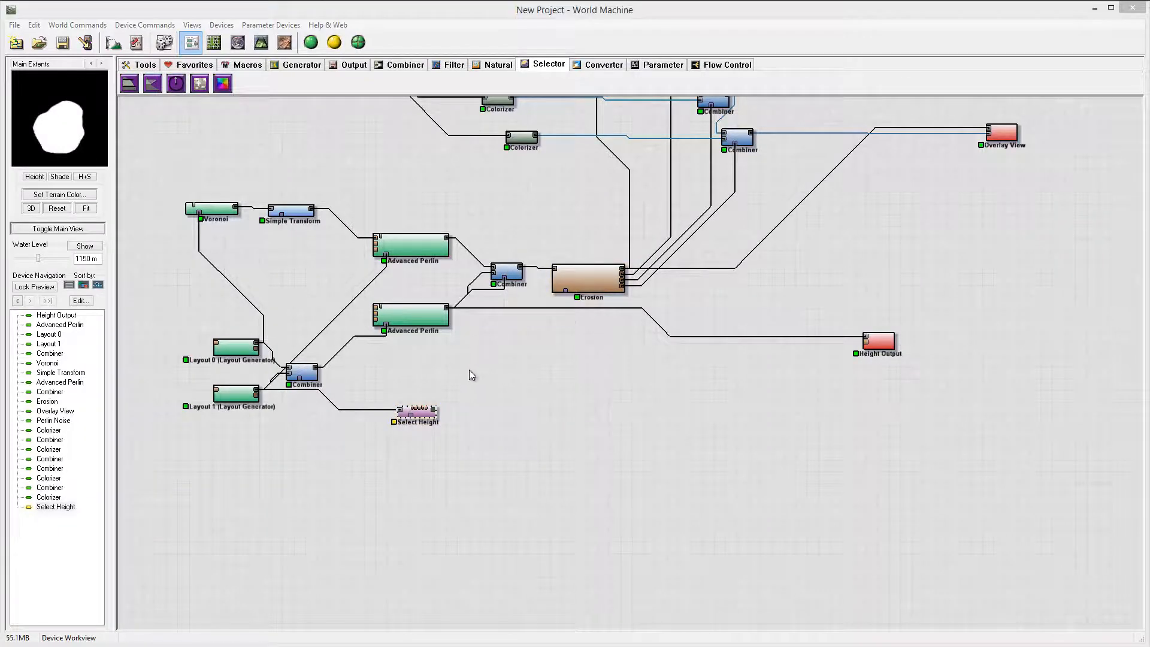
Move the Select Height device farther from the Layout 1 generator and compare its preview with the Erosion device's.
drag(422, 414, 463, 401)
click(566, 283)
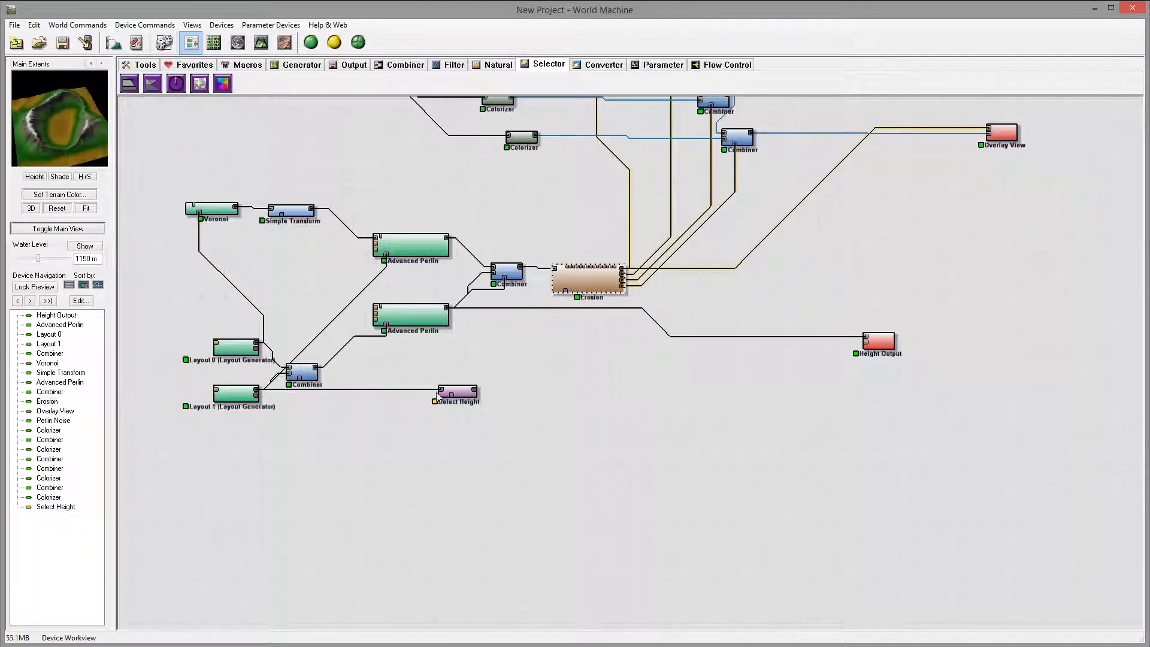
click(460, 392)
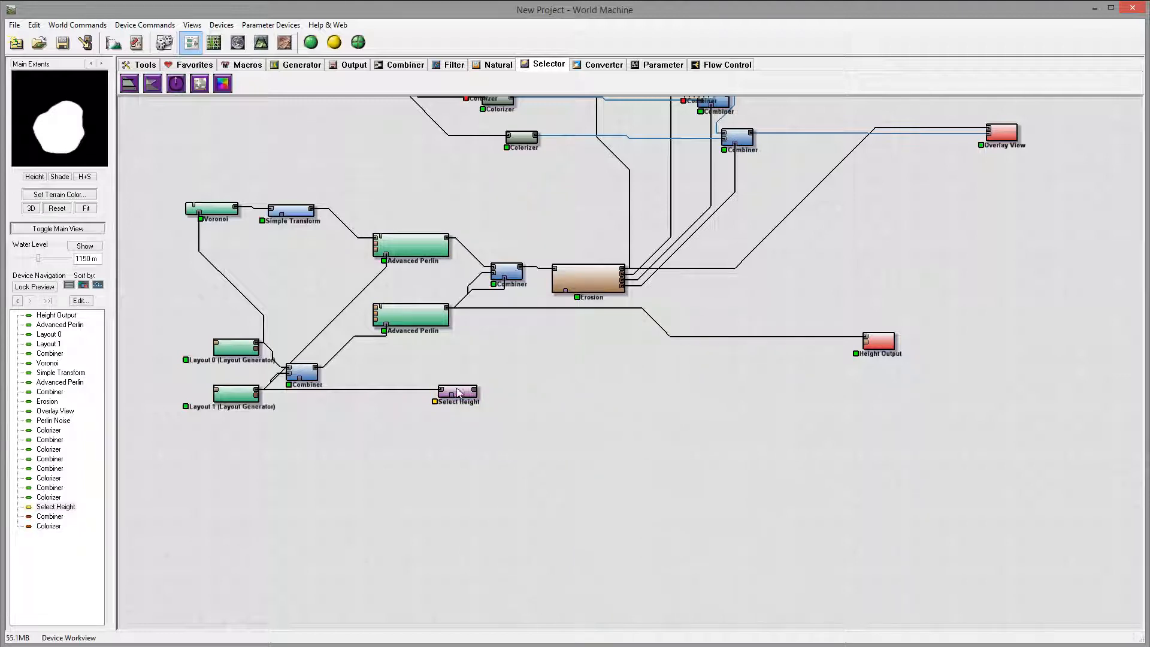
Duplicate the Select Height device, place the copy below and beyond the Erosion device, and feed it from Erosion.
drag(459, 395, 683, 374)
key(ctrl+c)
key(ctrl+v)
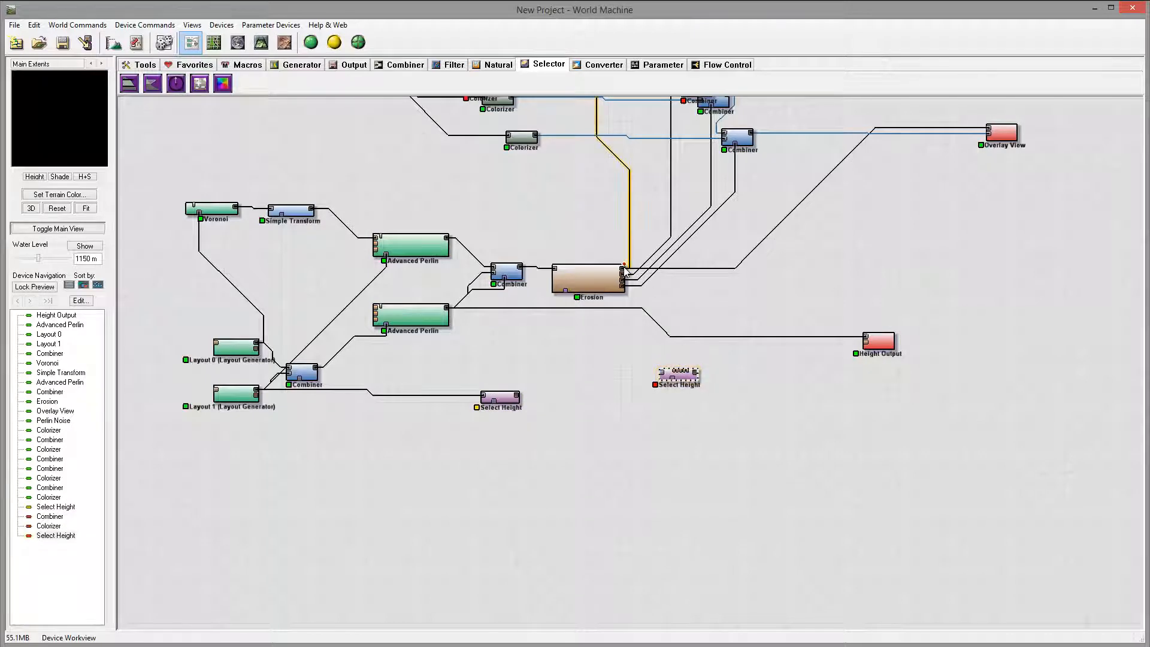
click(618, 273)
drag(623, 273, 687, 406)
click(687, 388)
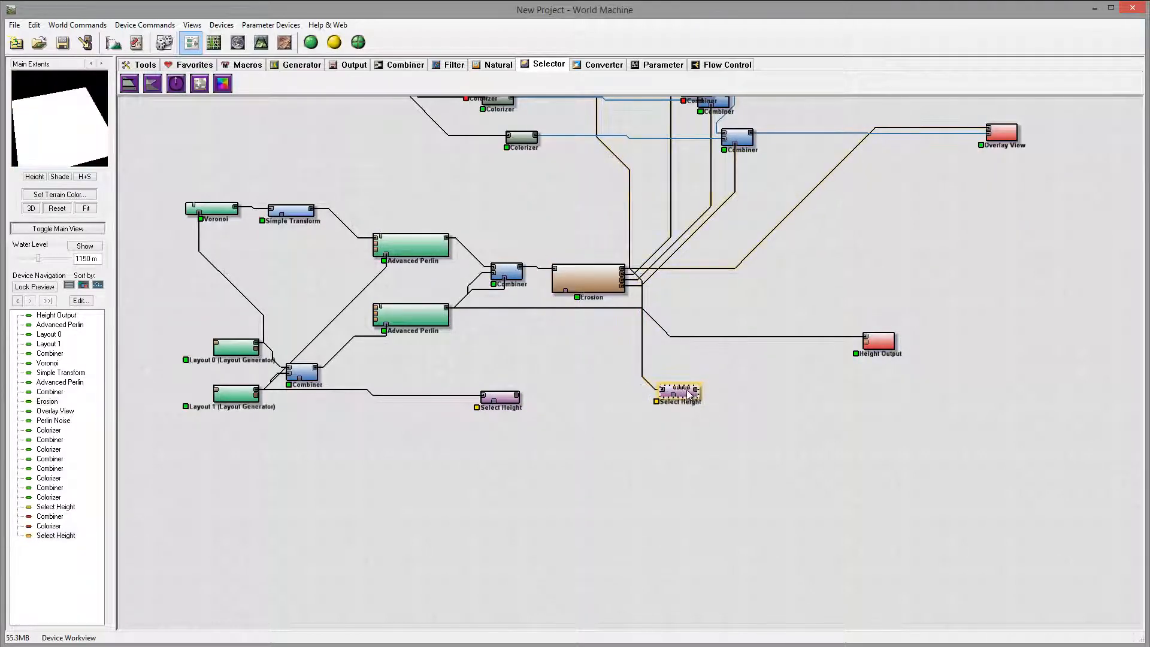
Set the copied Select Height device's range to a minimum of 0 m and a maximum of 710.937 m.
double_click(687, 406)
drag(534, 276, 535, 282)
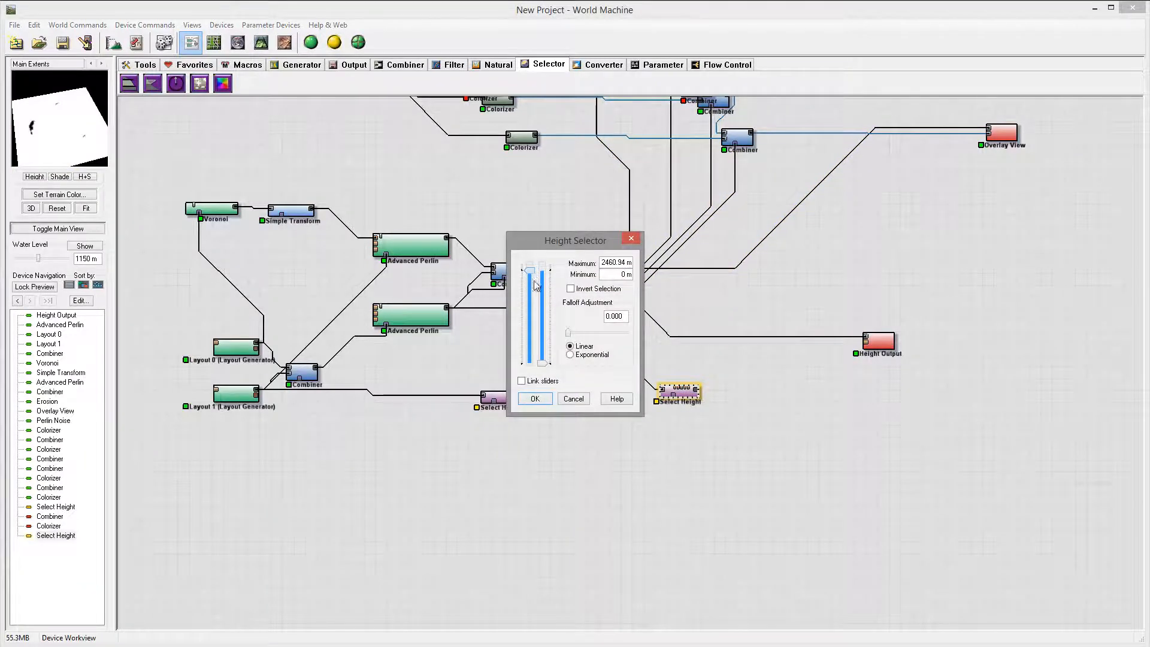
drag(542, 364, 546, 339)
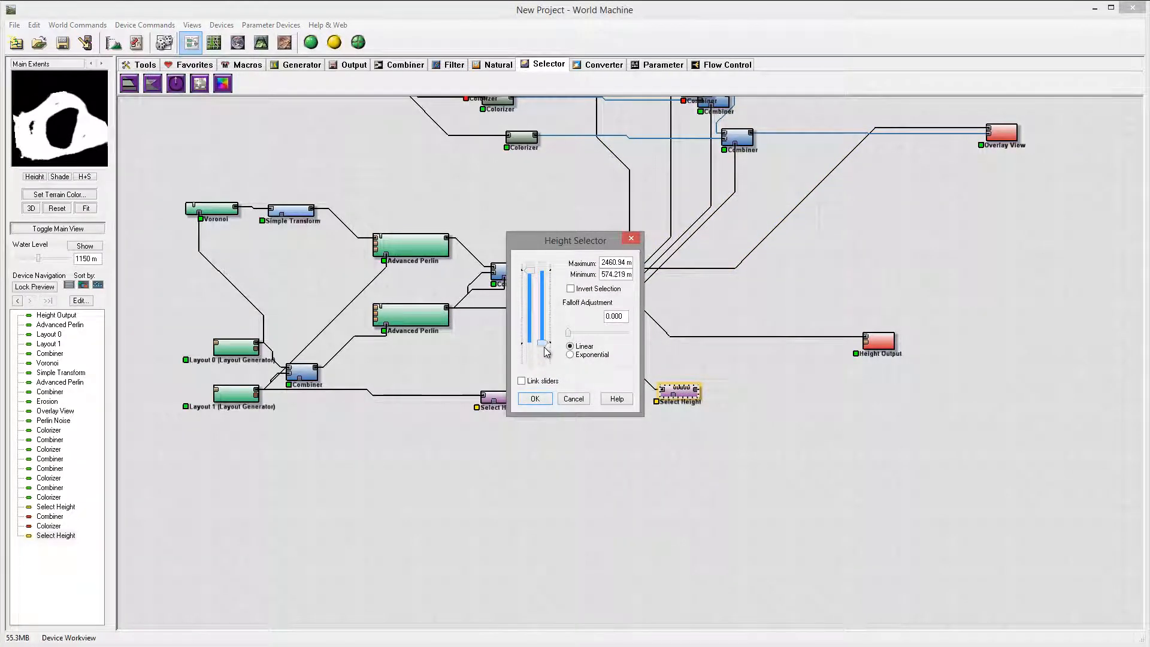
mouse_move(531, 270)
mouse_down()
mouse_move(525, 307)
mouse_move(528, 250)
mouse_up()
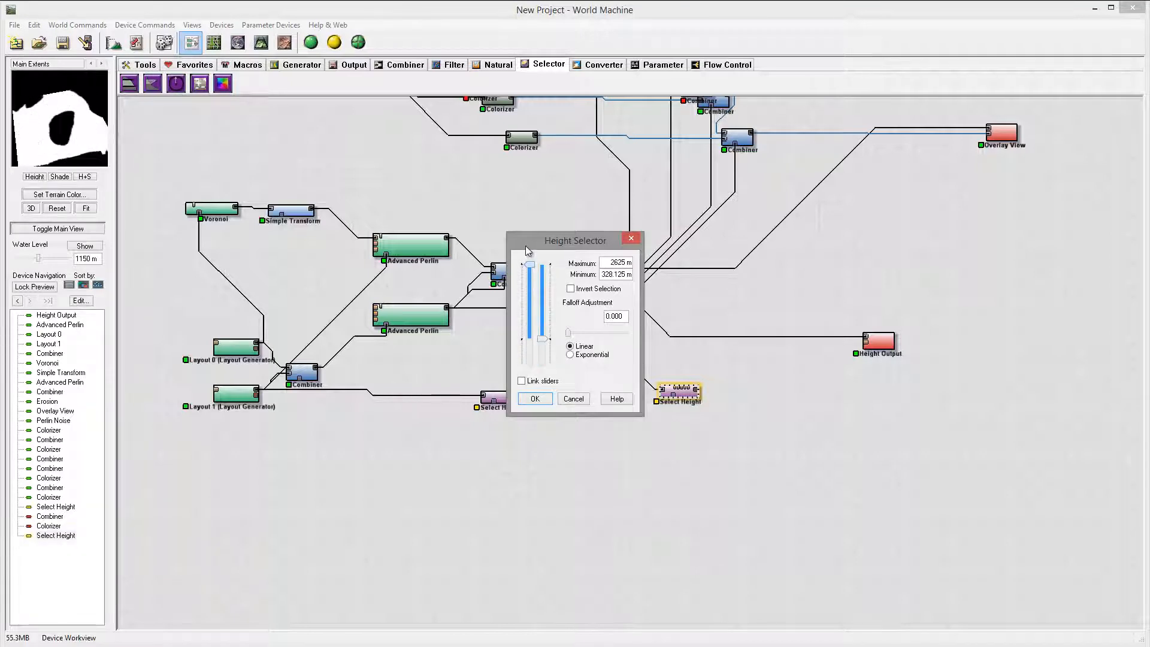
drag(543, 339, 544, 361)
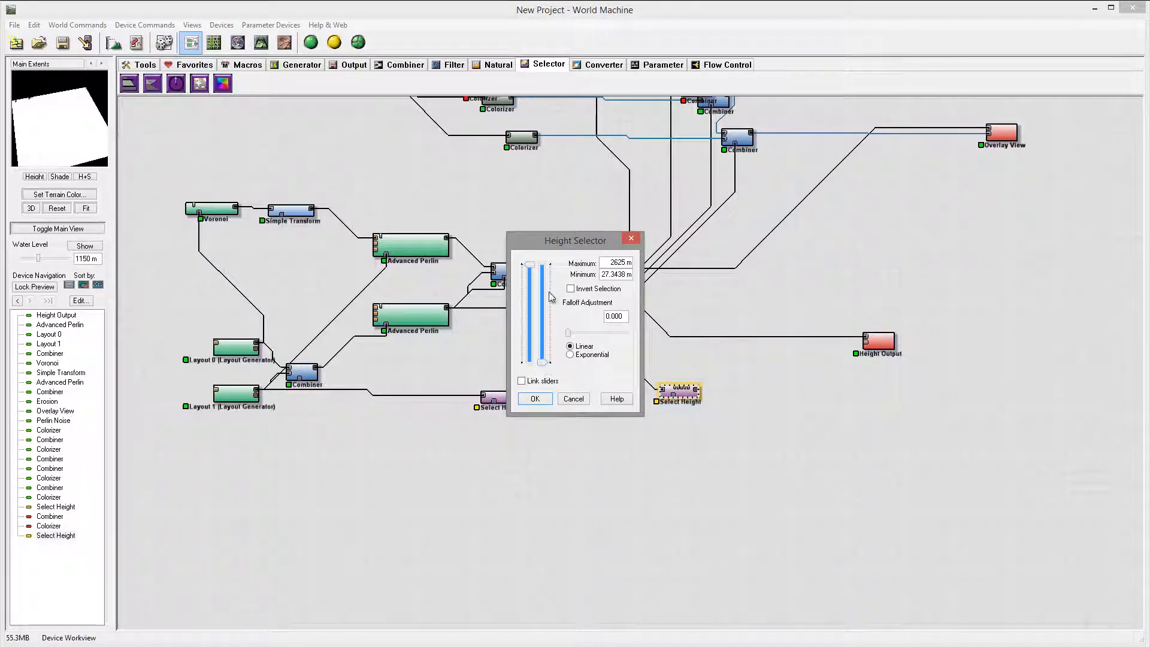
drag(533, 273, 529, 342)
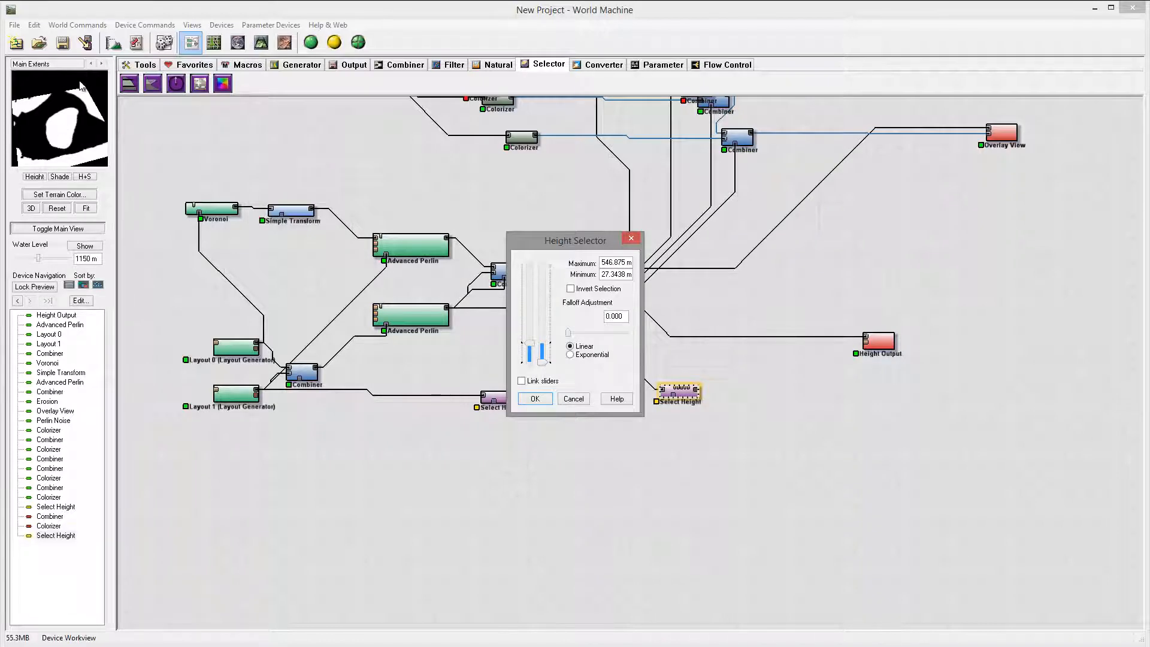
drag(529, 343, 553, 384)
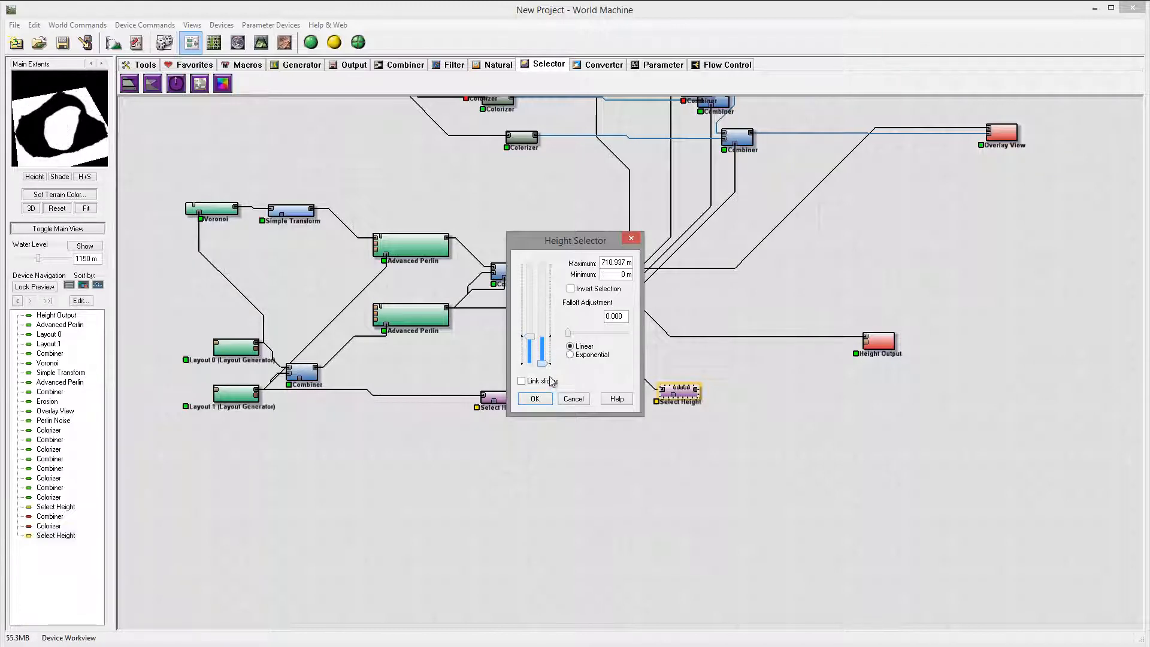
click(535, 398)
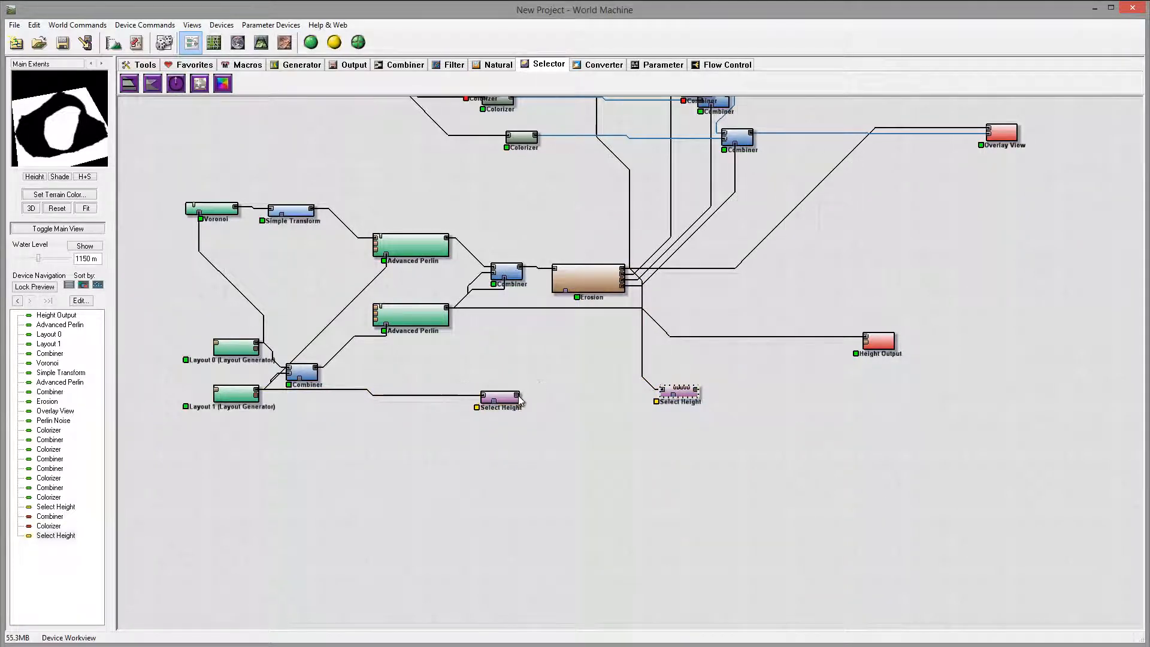
Mask the copied Select Height device with the first one and raise its maximum to the top of the range, keeping the minimum at 0 m.
drag(518, 399, 688, 404)
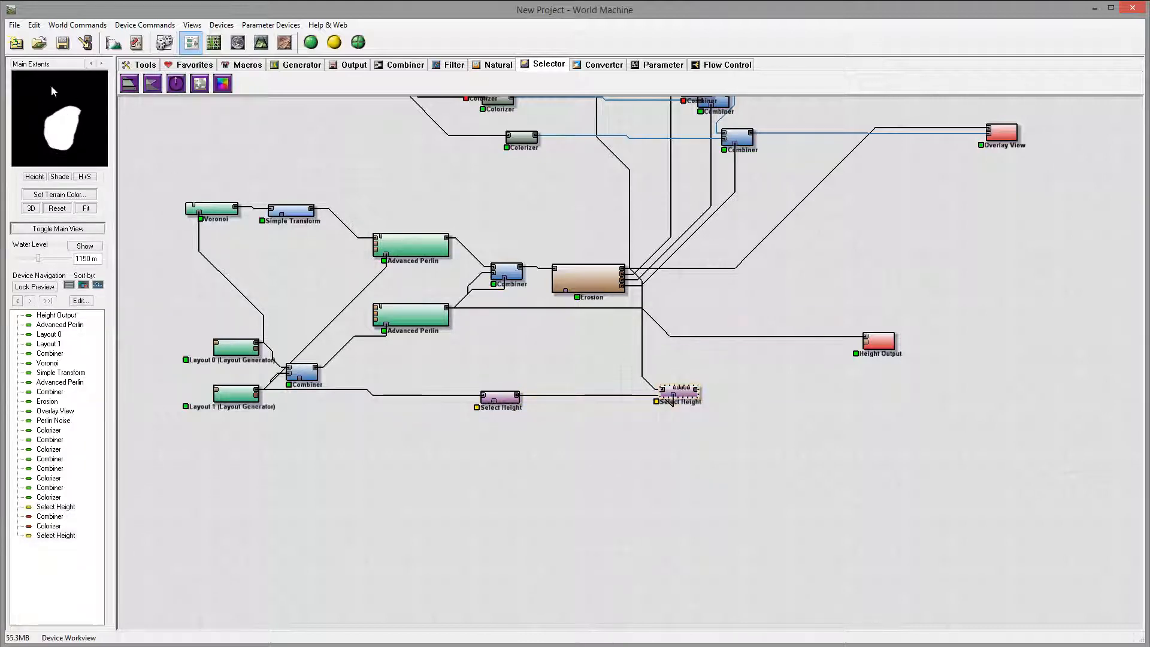
double_click(666, 391)
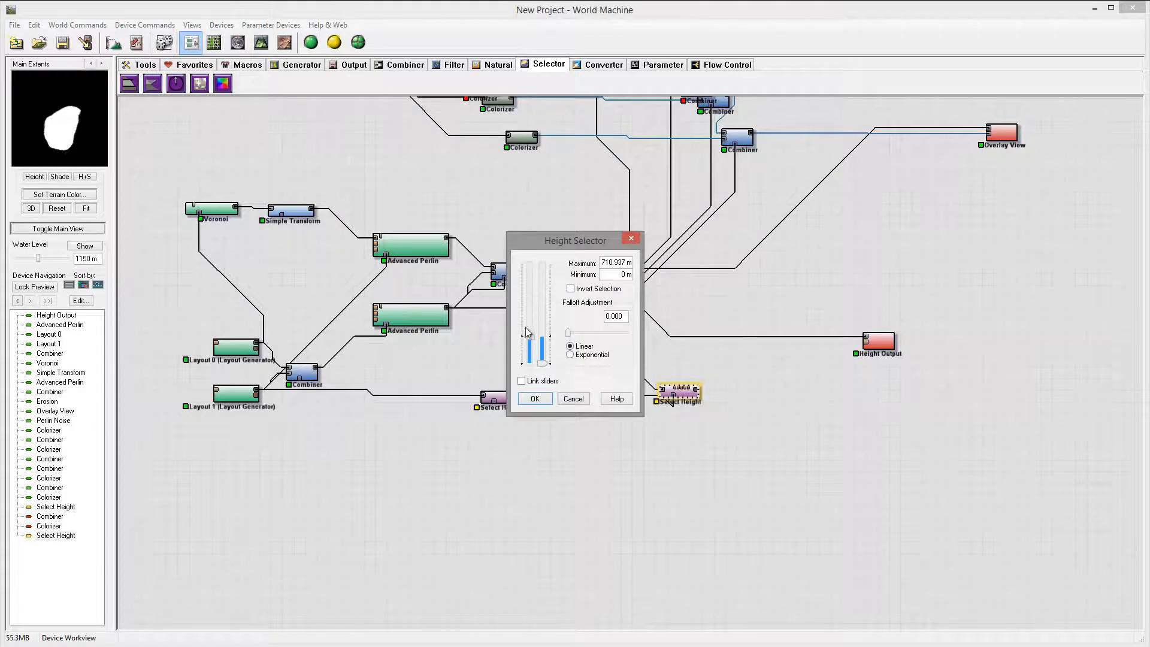
drag(530, 335, 531, 274)
drag(543, 367, 542, 366)
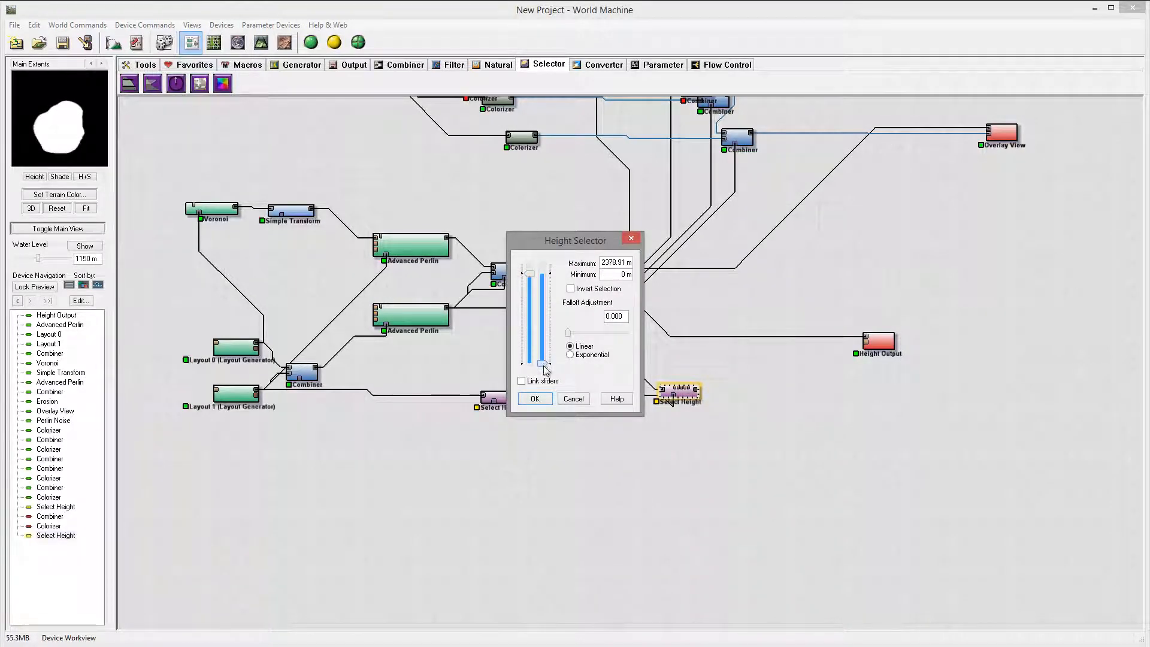
drag(529, 274, 530, 255)
click(536, 399)
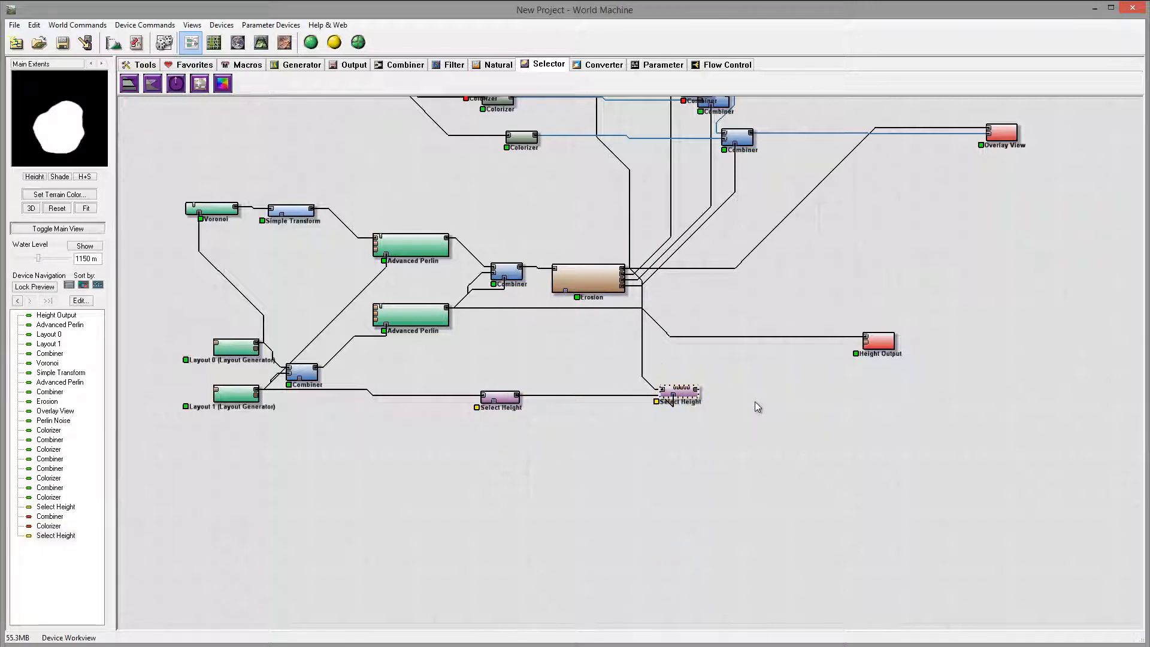
Rearrange the two Select Height devices for a clear mask connection and move the Height Output farther away from them.
click(500, 398)
drag(498, 404, 450, 399)
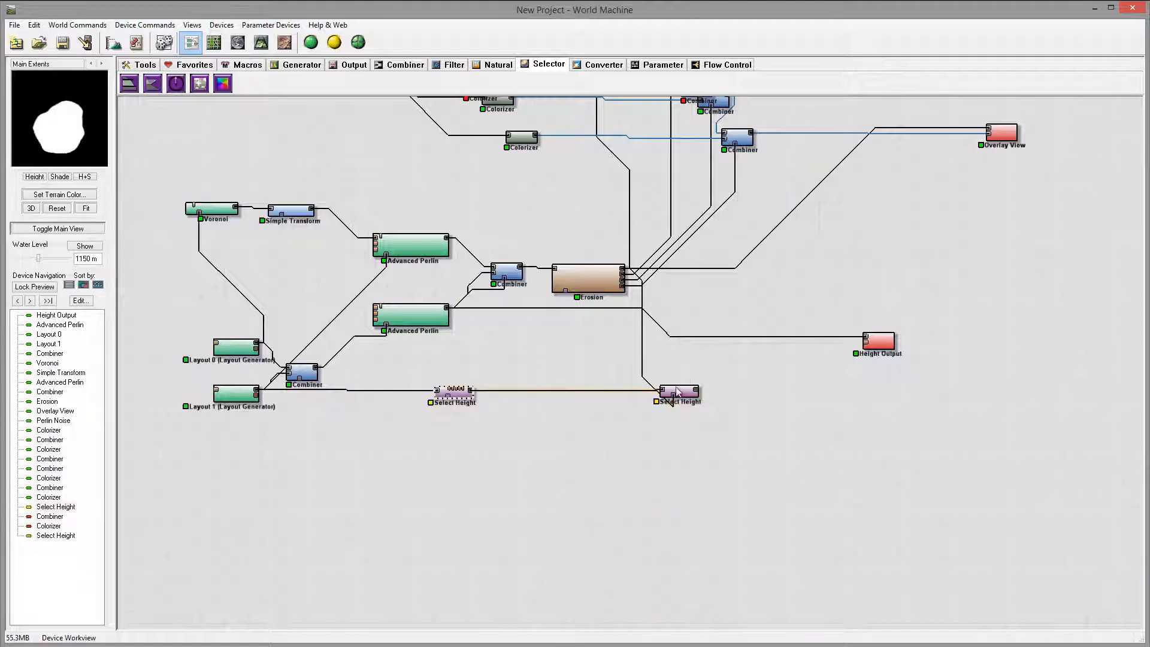
drag(681, 394, 684, 381)
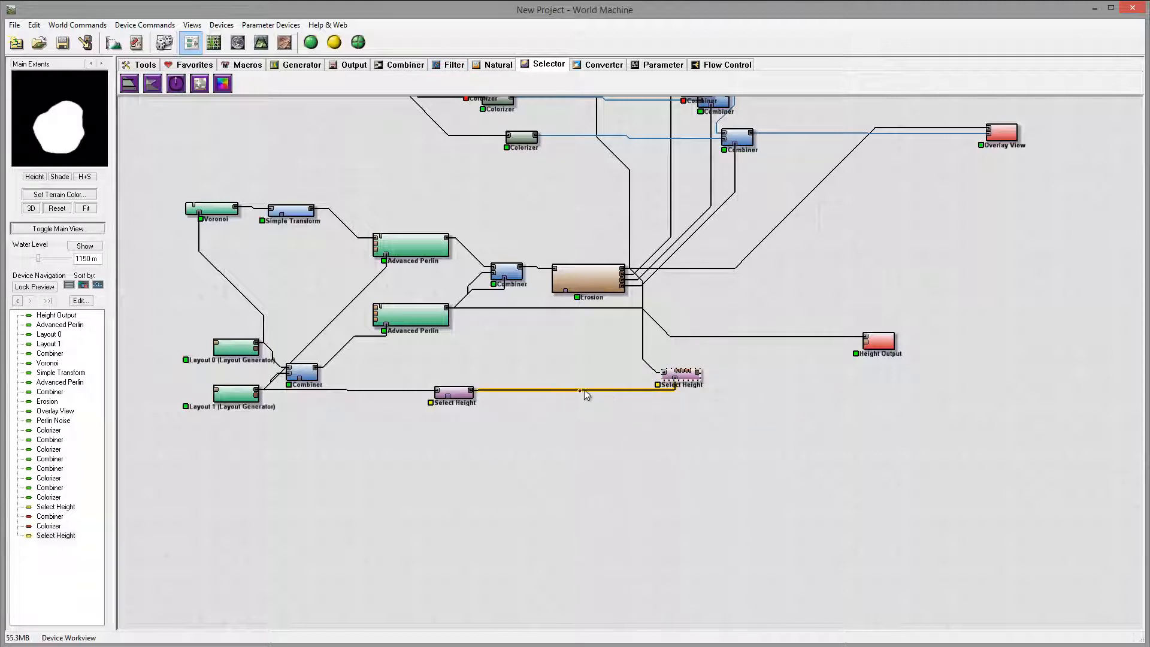
right_drag(912, 413, 717, 464)
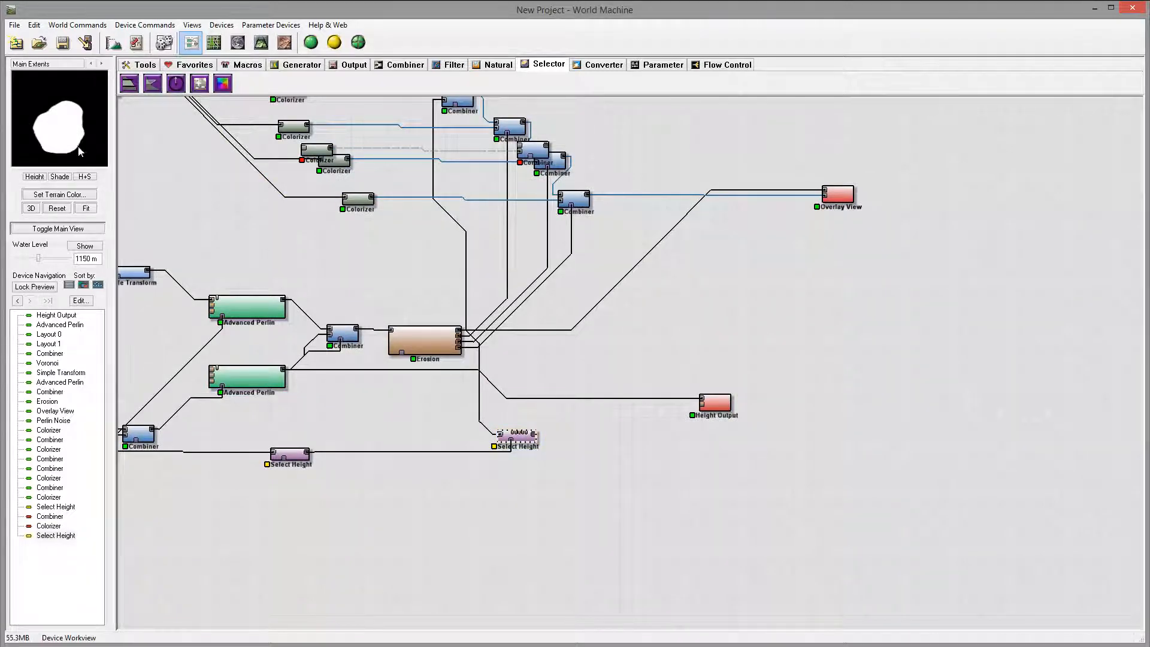
drag(718, 407, 939, 381)
Compare the preview of the Erosion device with that of the masked Select Height device.
click(530, 439)
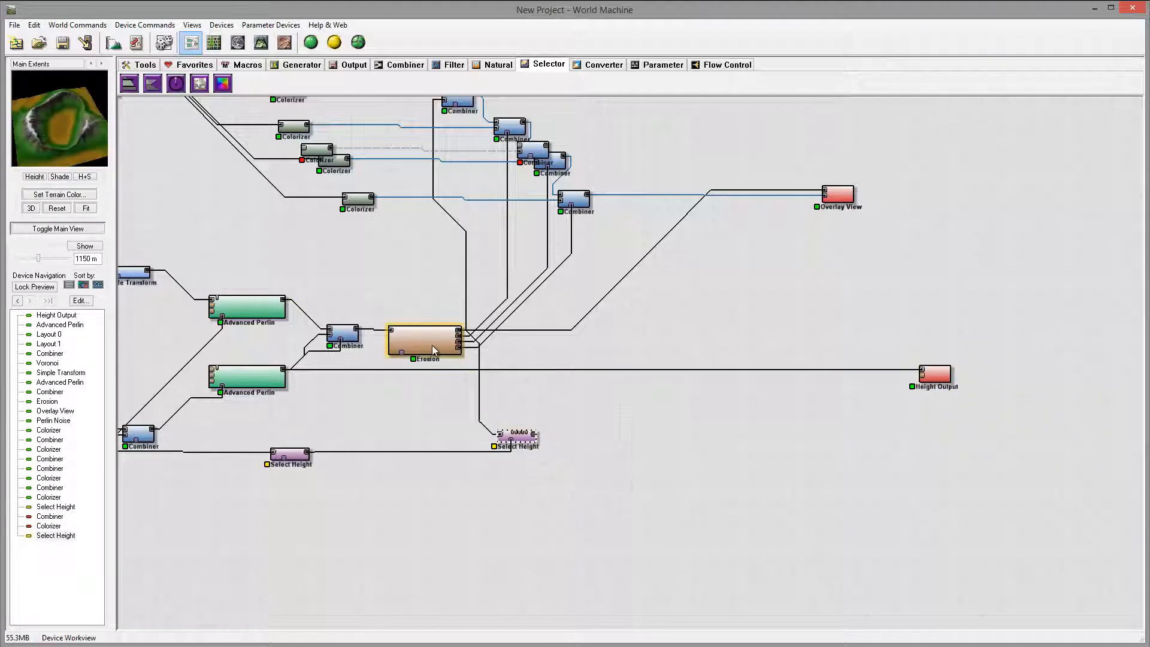
drag(427, 346, 425, 343)
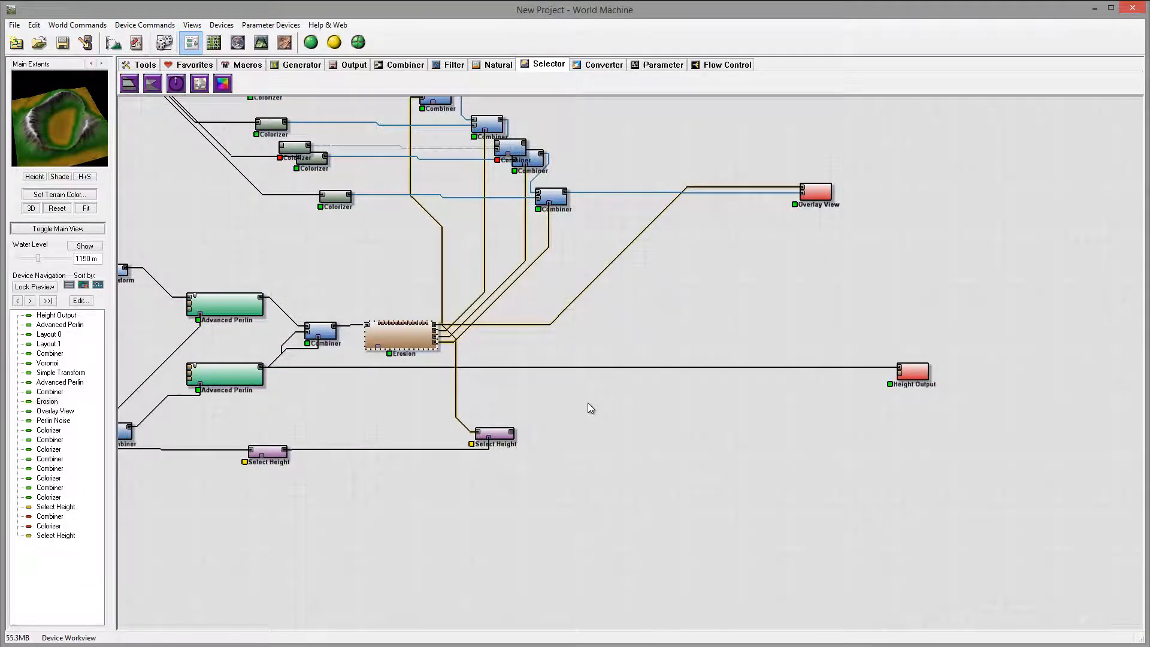
click(503, 432)
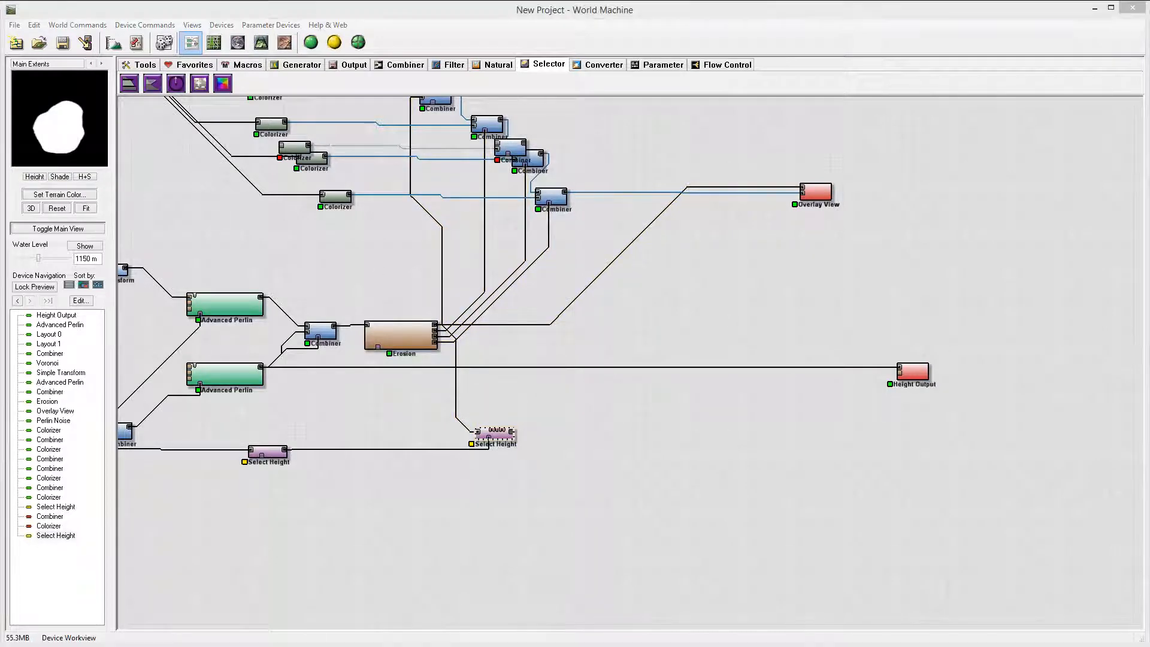
middle_drag(569, 419, 609, 439)
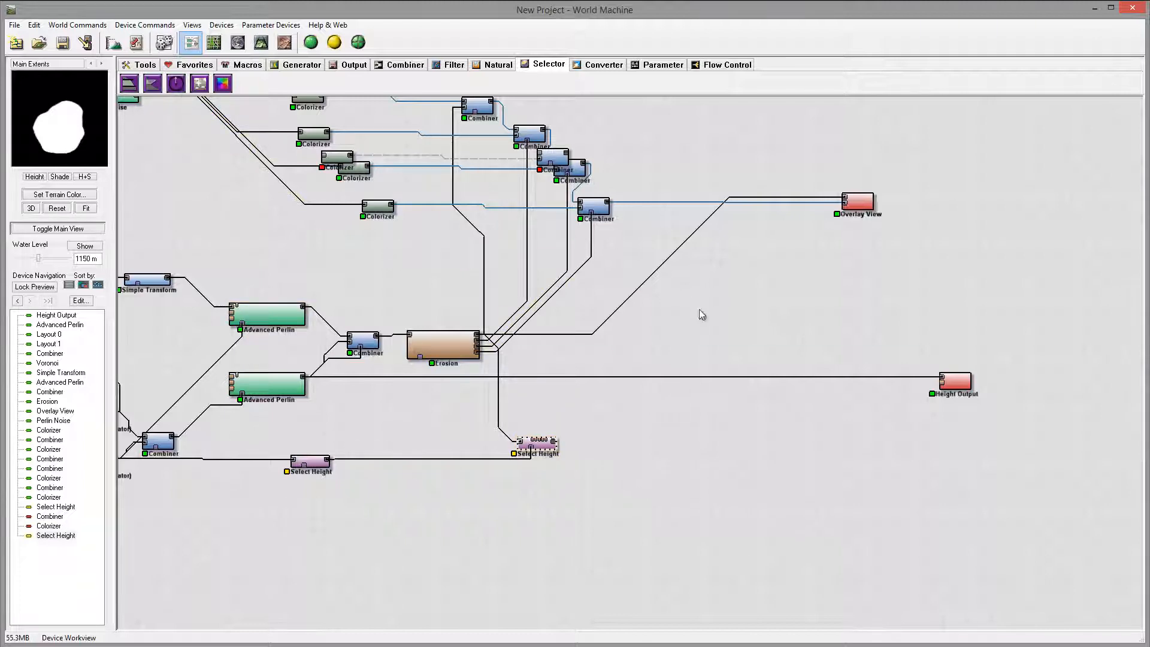
Add a Constant generator beside the masked Select Height device and connect that device to the Constant's mask input.
click(298, 64)
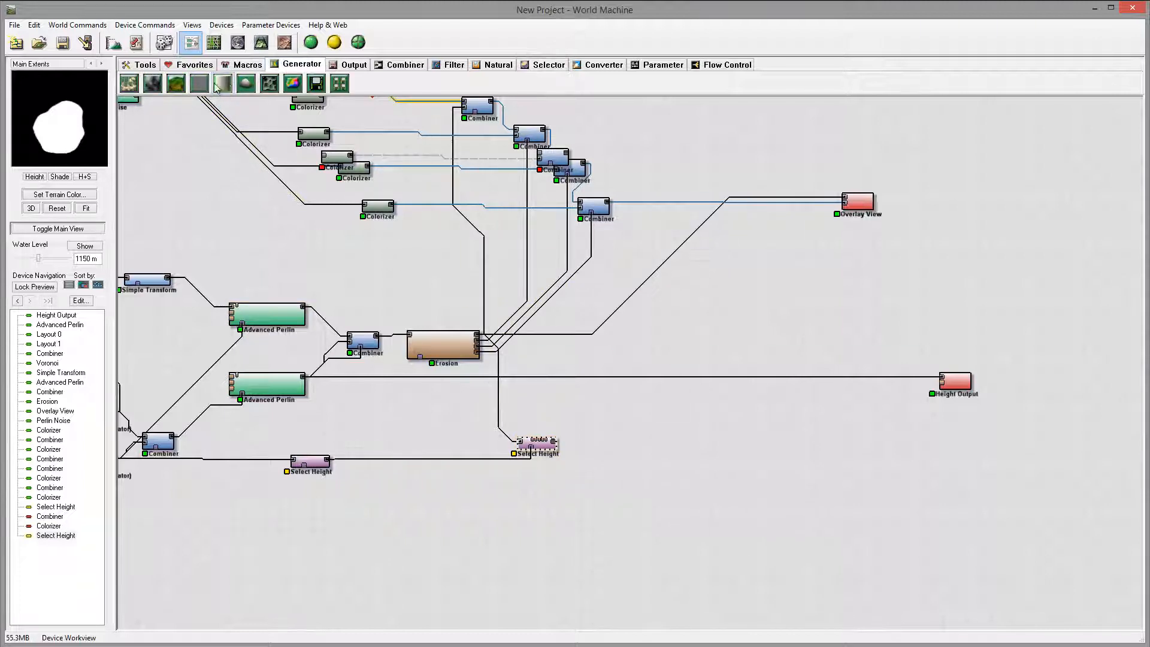
click(199, 84)
click(647, 453)
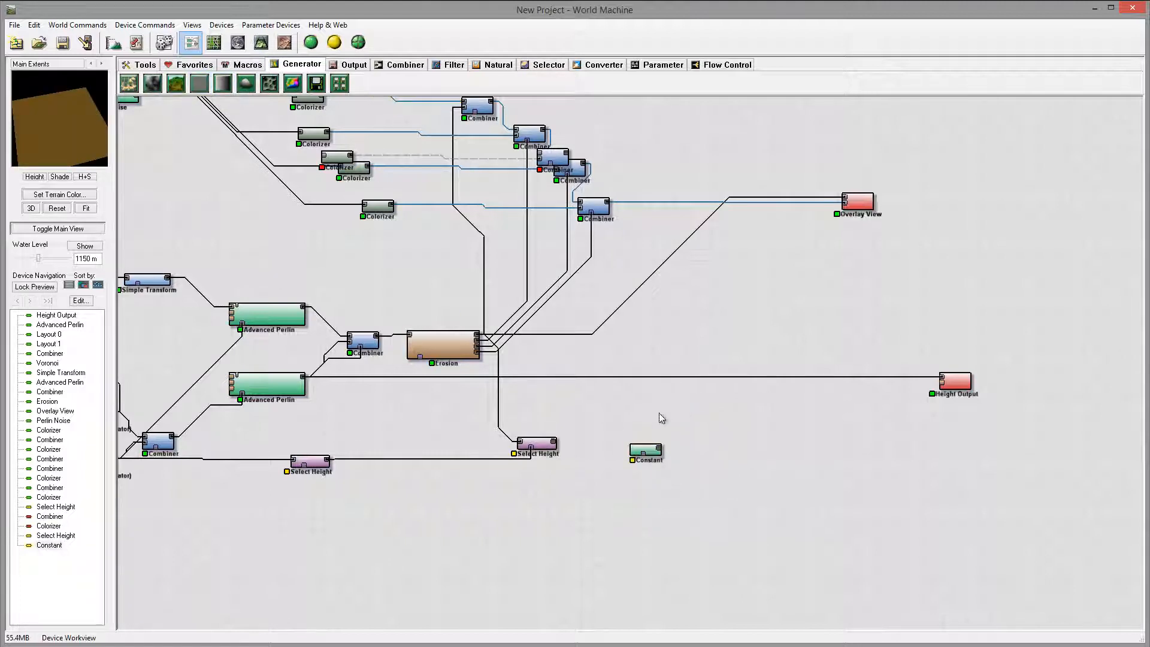
drag(651, 455, 644, 440)
click(553, 443)
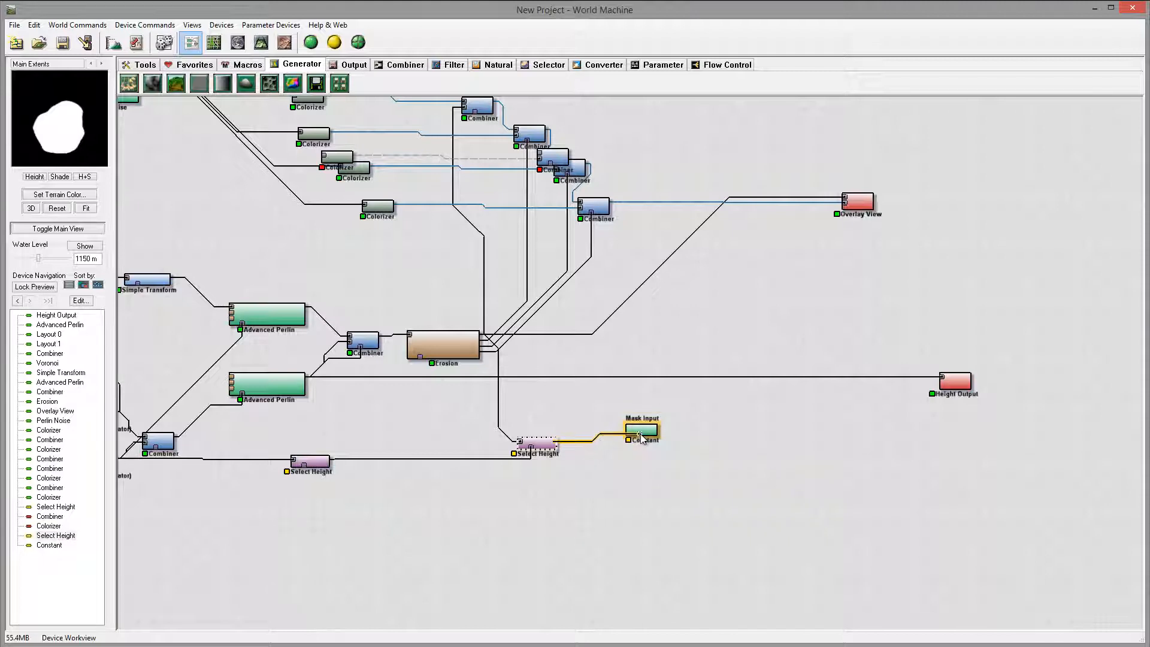
drag(640, 440, 659, 434)
Raise the Constant generator's height above 0 m and move the device farther from the masked Select Height.
double_click(658, 433)
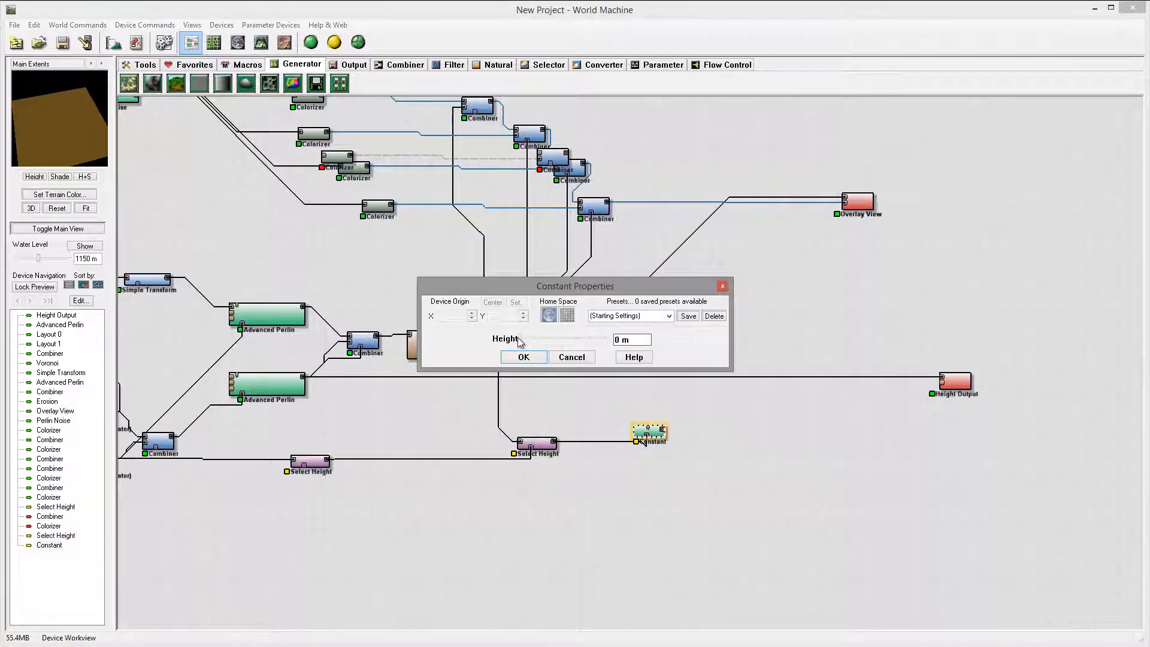
drag(525, 343, 555, 342)
click(523, 357)
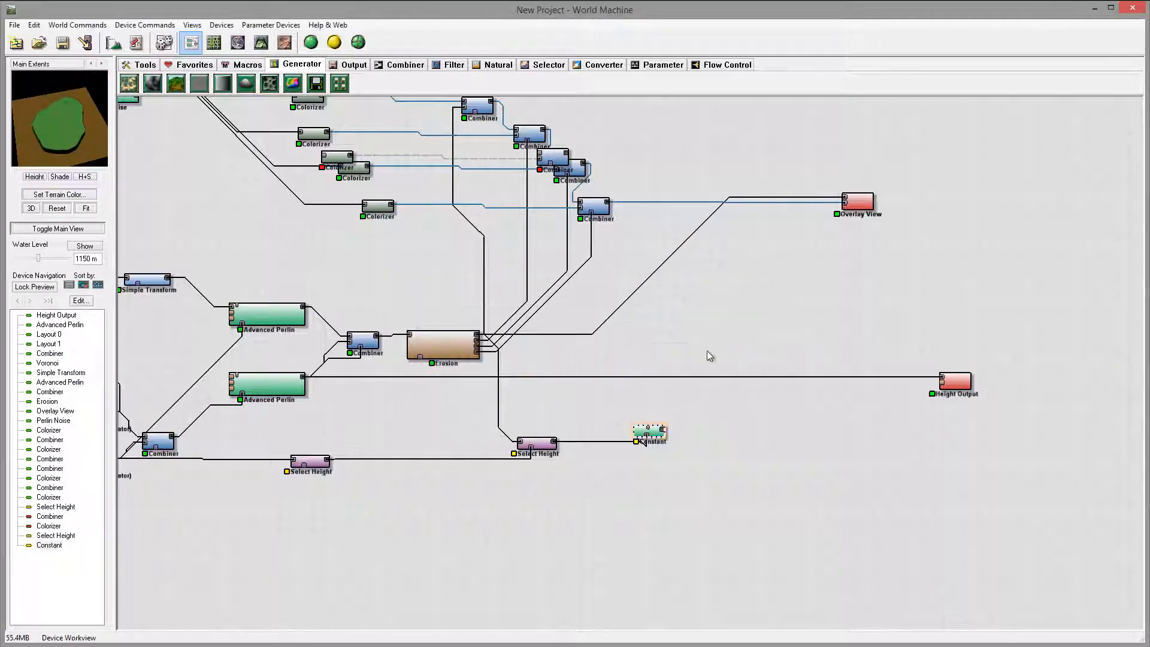
drag(655, 437, 680, 431)
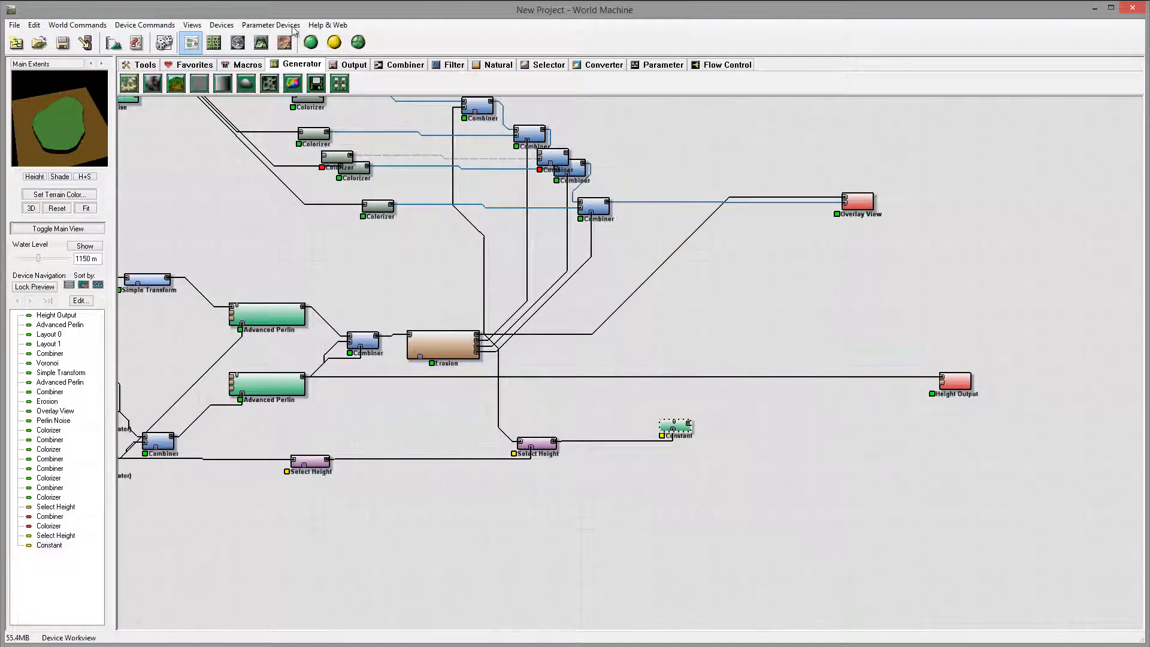
Add a Combiner beside the Constant generator and feed it from the Constant and the Erosion device.
click(401, 64)
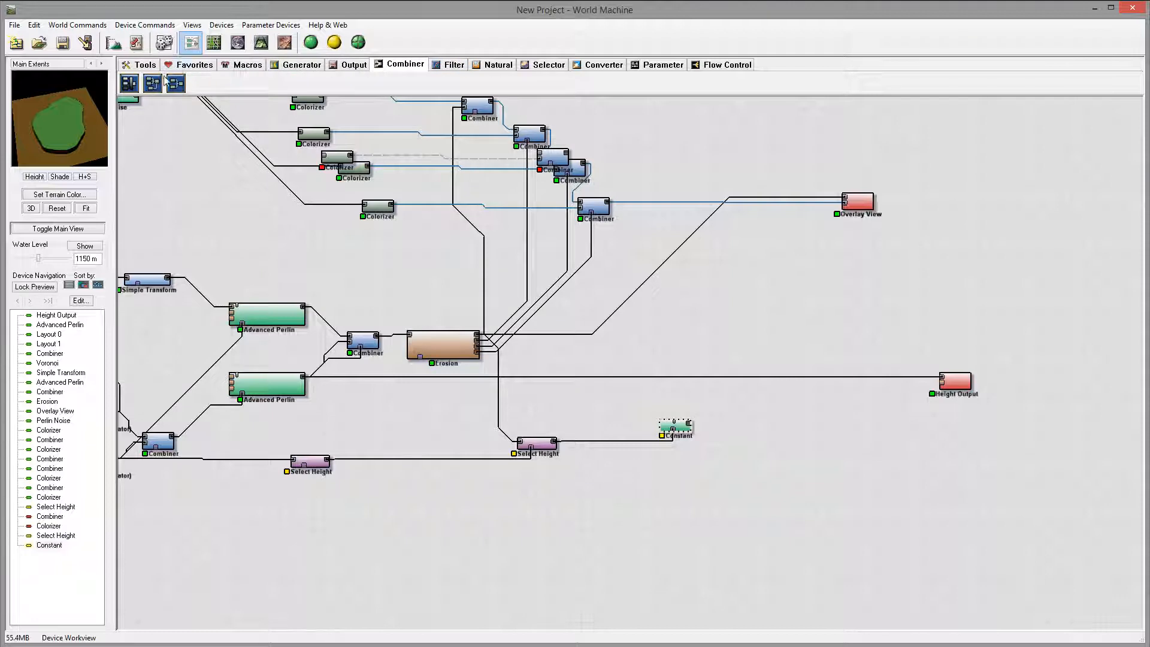
drag(177, 84, 756, 415)
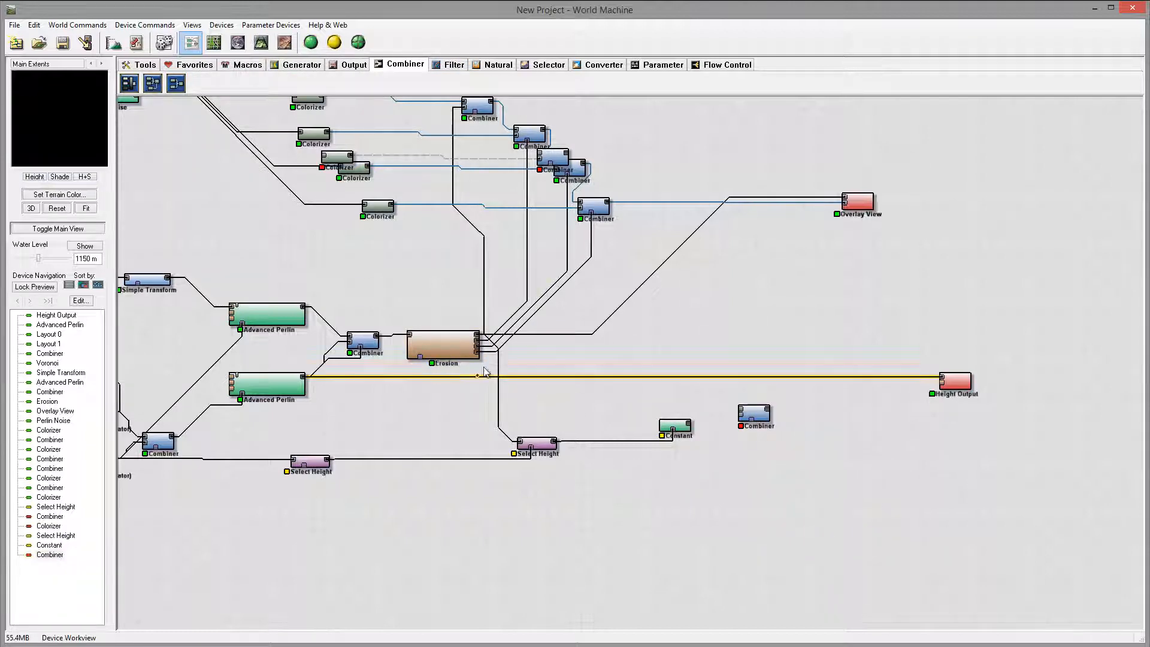
click(443, 344)
drag(477, 334, 754, 409)
click(675, 425)
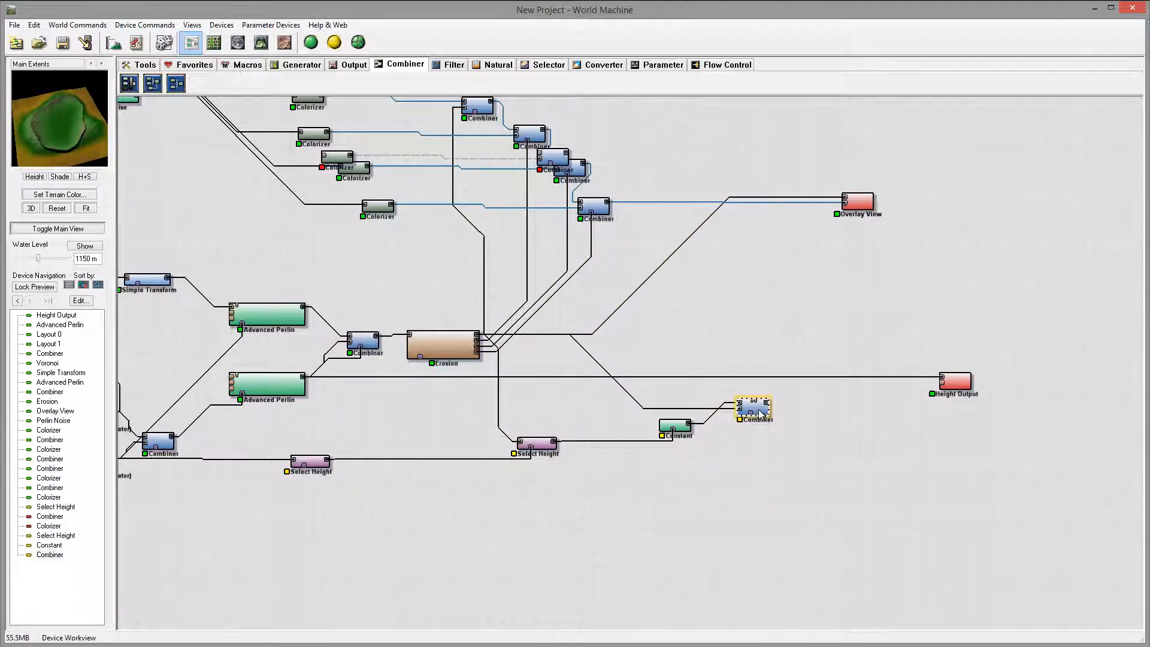
Set the method of the new Combiner fed by the Constant and Erosion to Max and shift its strength to the end of its range.
double_click(760, 413)
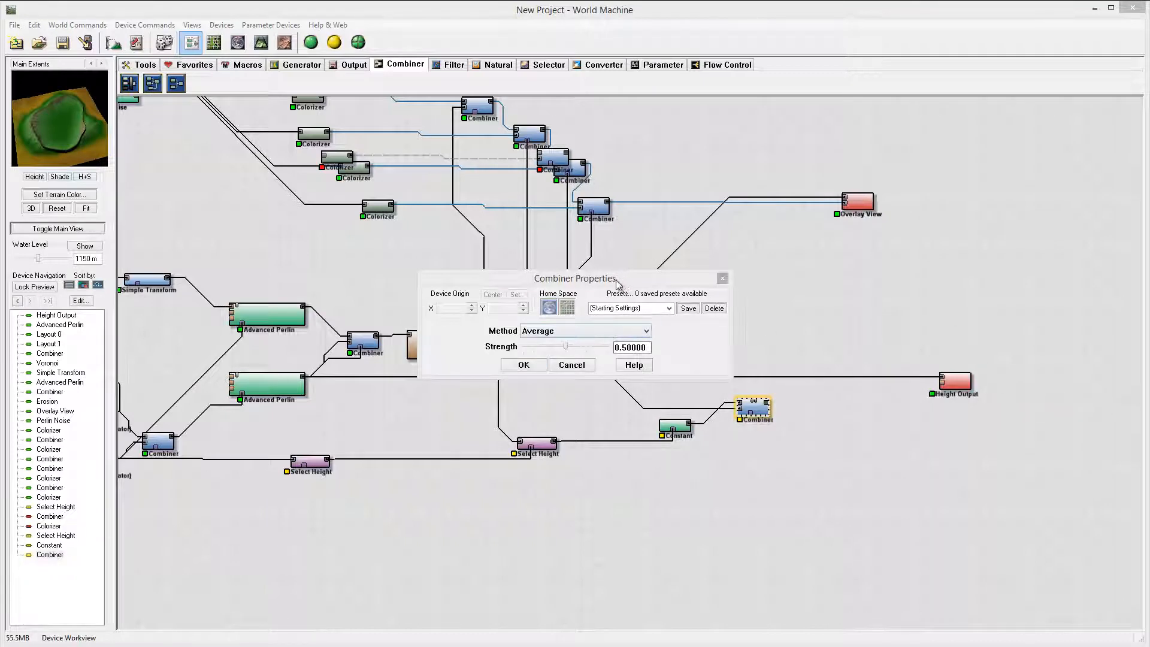
click(562, 337)
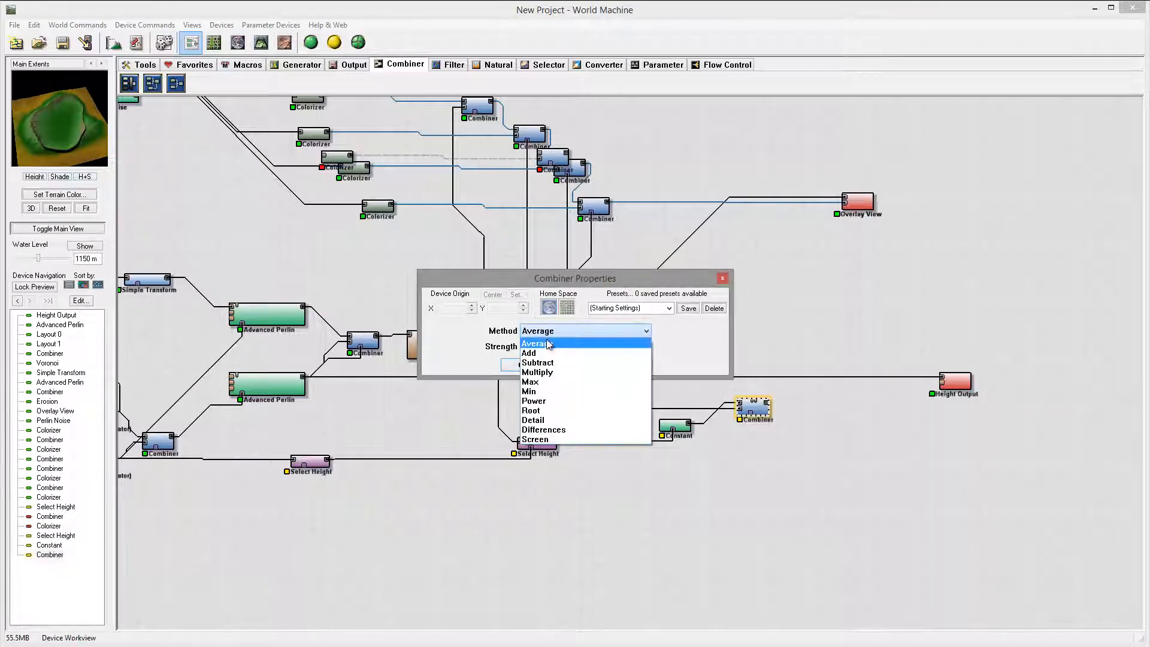
click(545, 384)
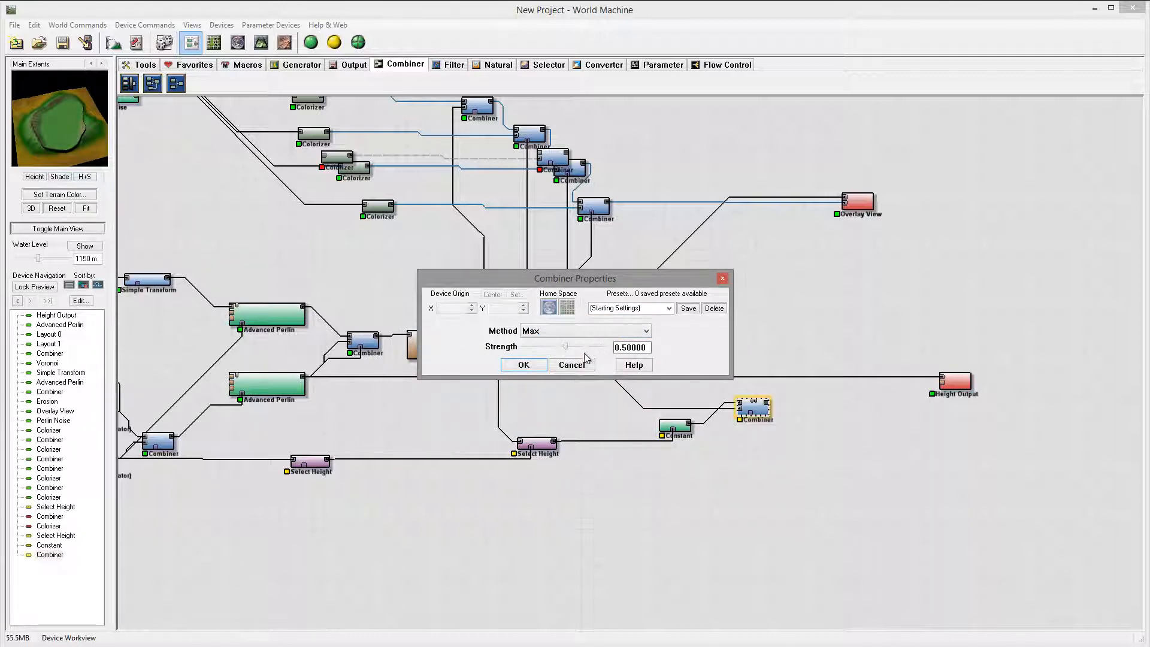
drag(567, 348, 643, 352)
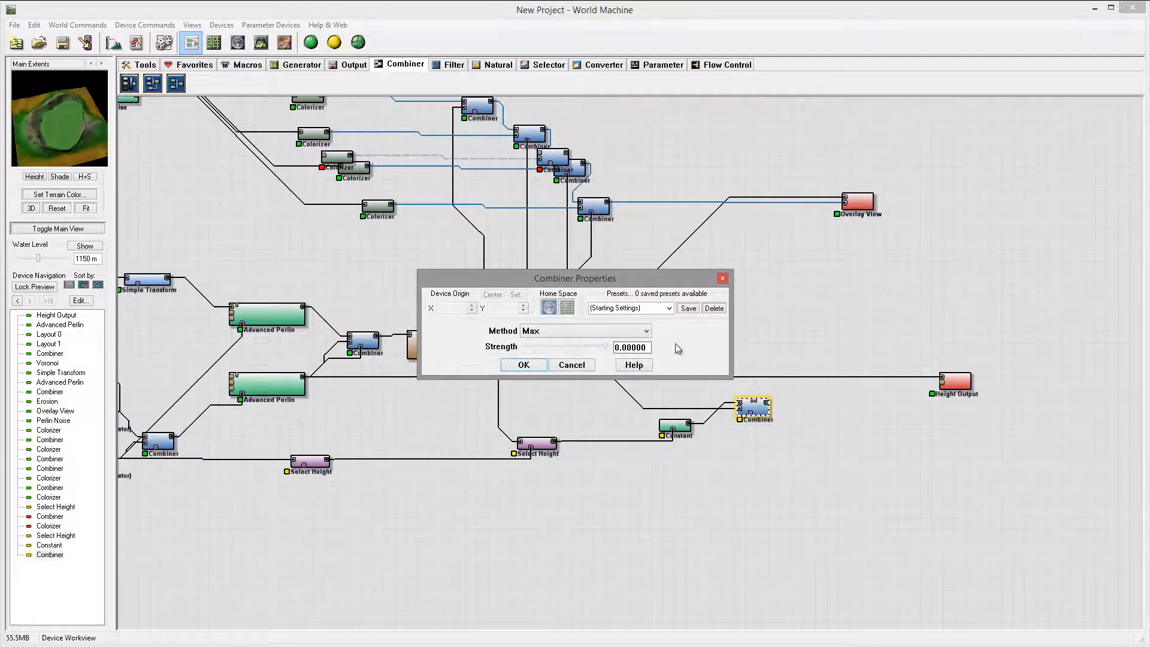
click(519, 365)
Raise the Constant generator's height slightly above 1025.39 m and lock the preview on the Combiner it feeds.
double_click(684, 423)
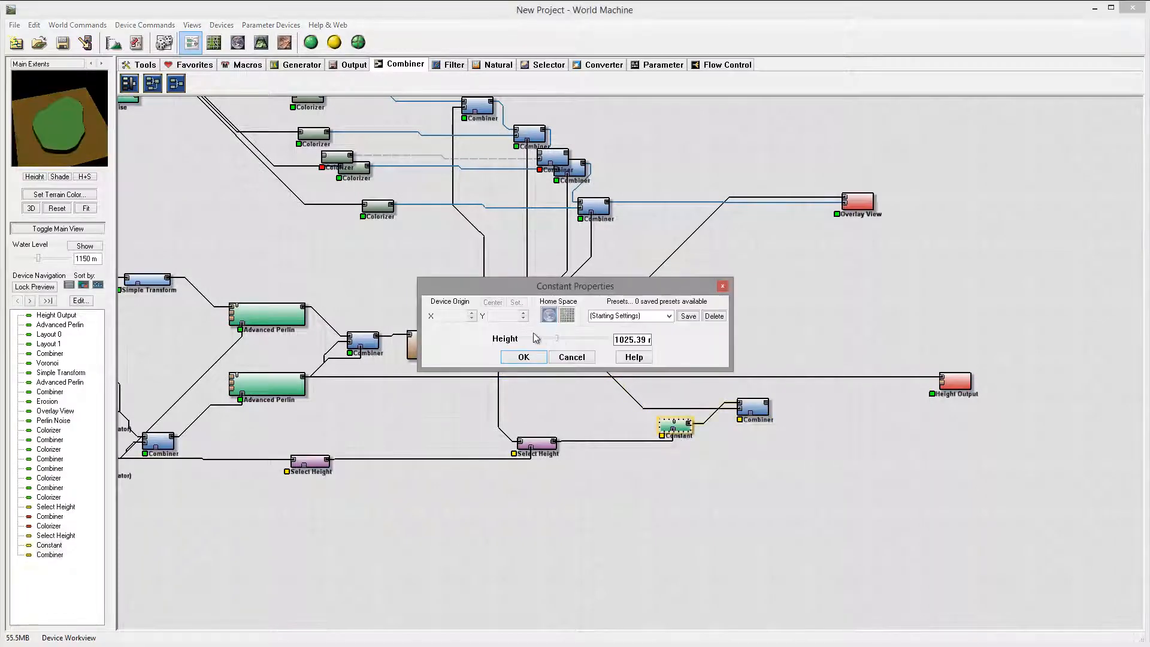
mouse_move(557, 338)
mouse_down()
mouse_move(547, 339)
mouse_move(561, 339)
mouse_up()
click(524, 357)
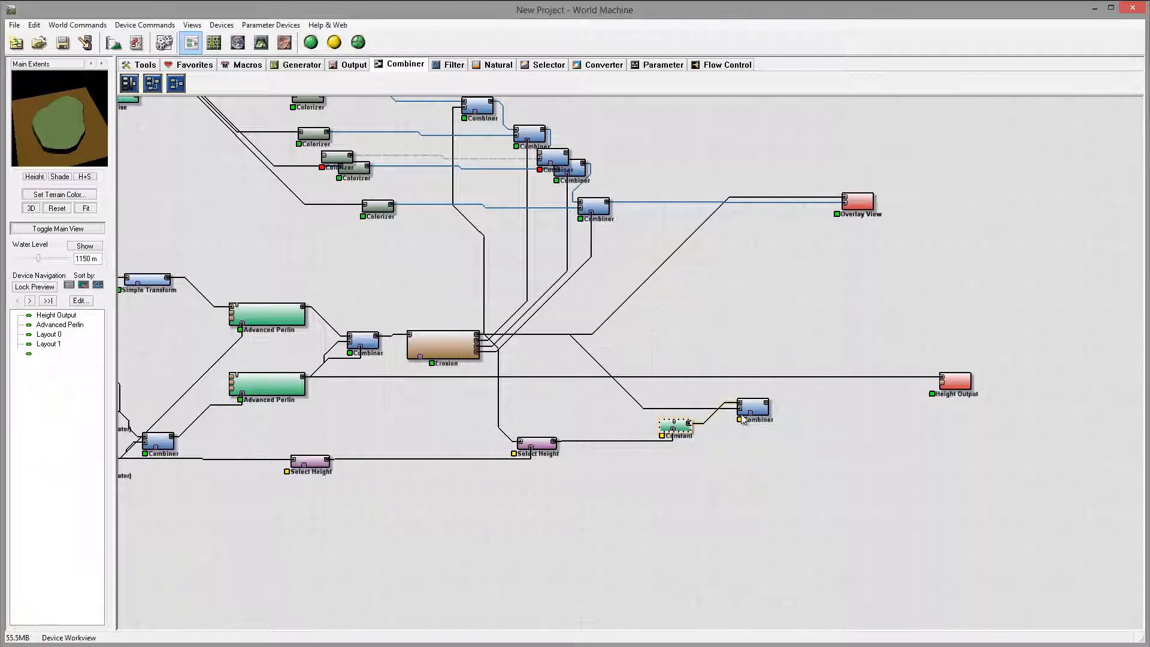
right_click(752, 408)
click(779, 425)
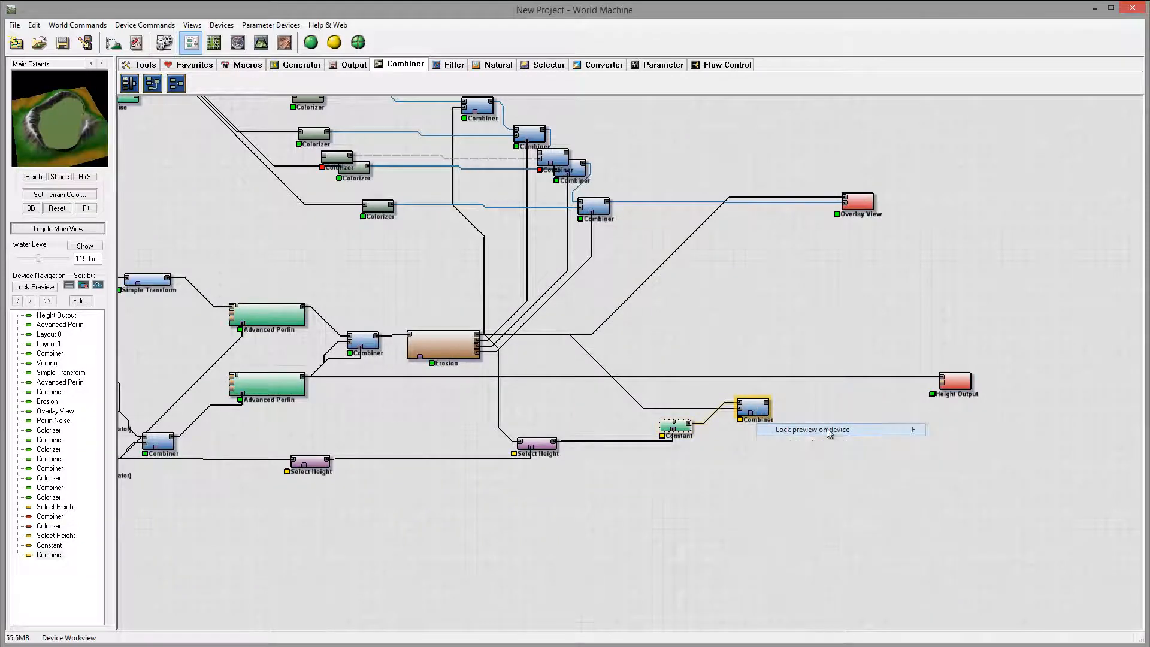
Lower the Constant generator's height to 820.313 m.
double_click(688, 427)
mouse_move(569, 342)
mouse_down()
mouse_move(546, 340)
mouse_move(589, 343)
mouse_move(543, 343)
mouse_move(601, 347)
mouse_move(553, 333)
mouse_up()
click(524, 357)
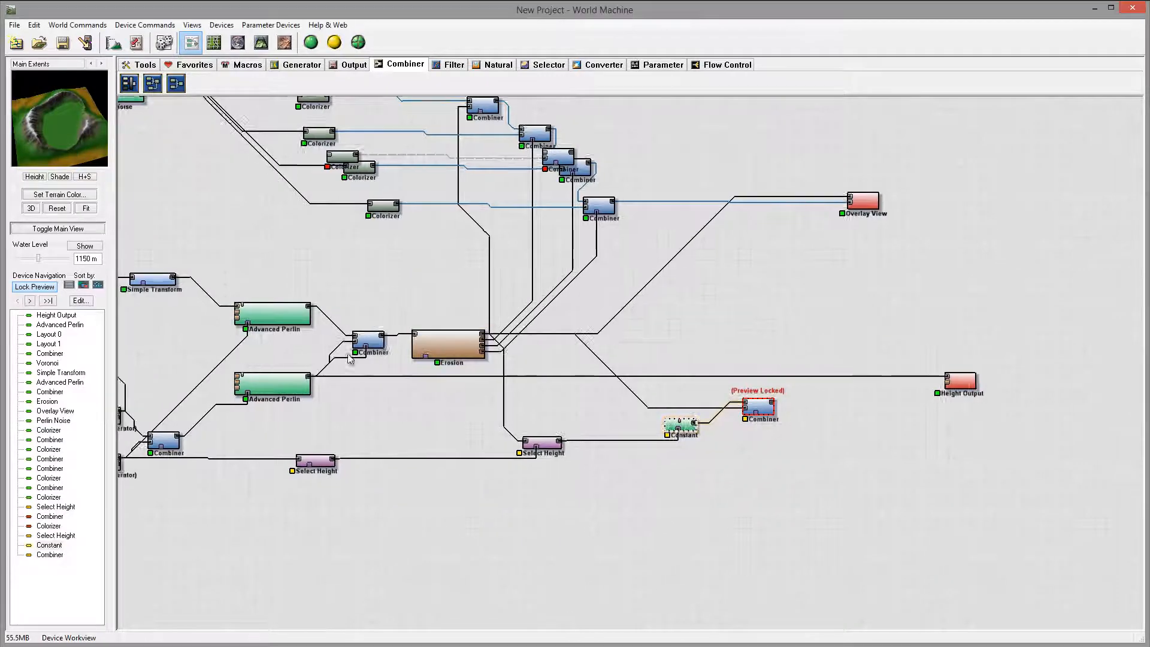
Enlarge Circle 1 in the Layout 0 generator slightly to widen the crater, and return to the device network.
right_drag(271, 357, 495, 317)
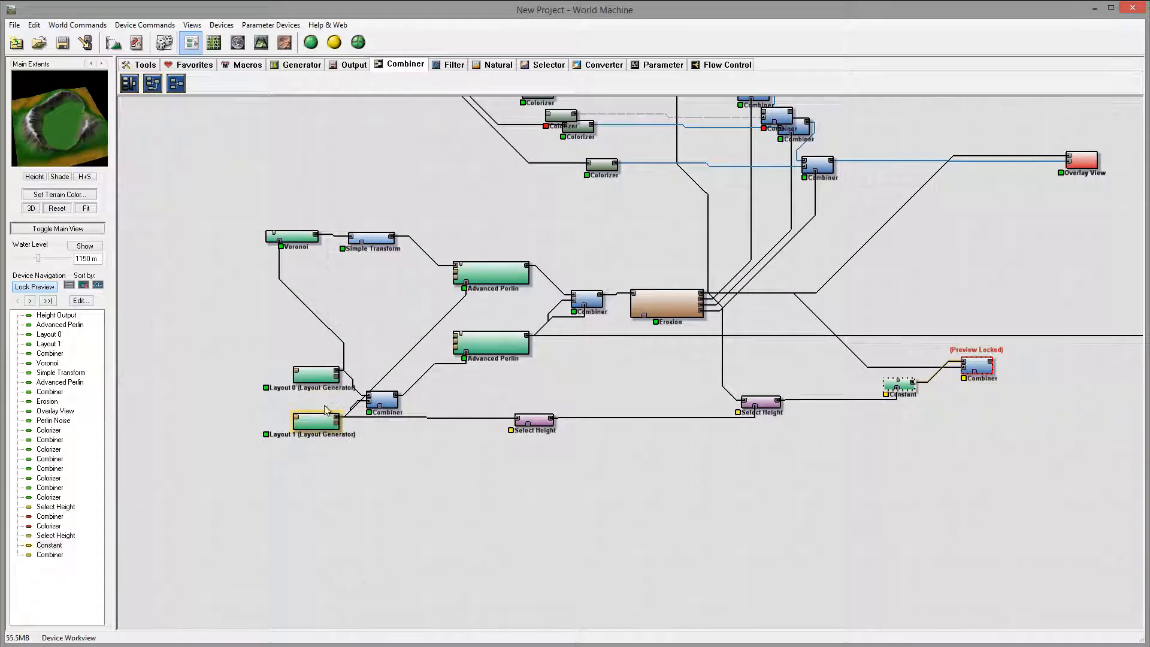
double_click(318, 377)
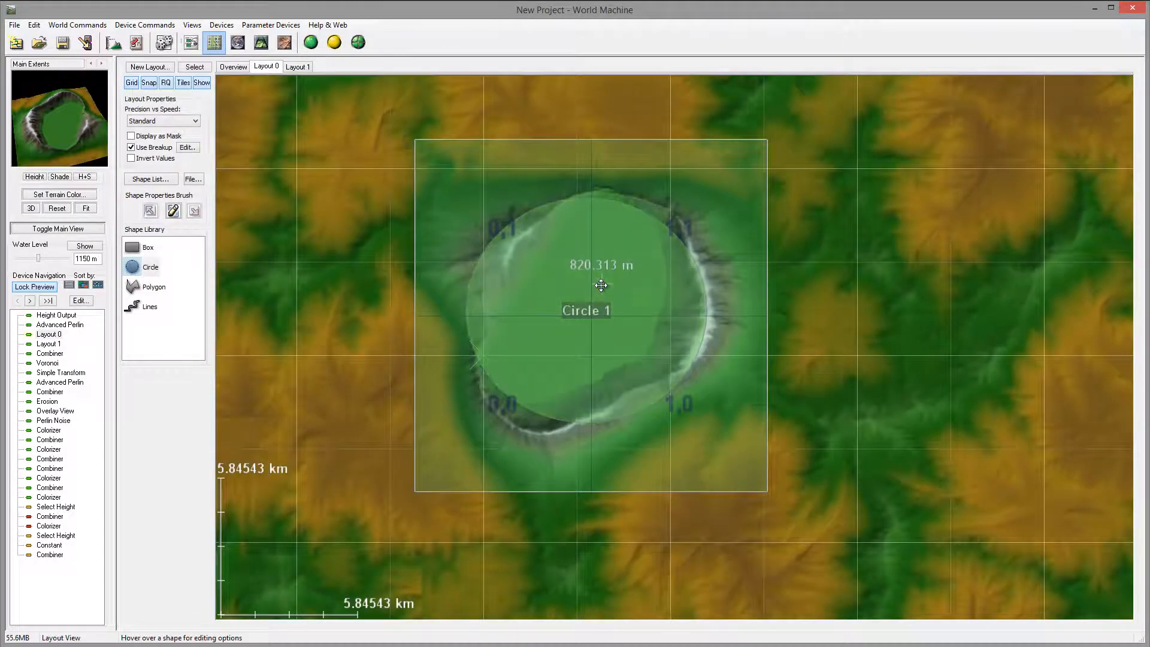
mouse_move(713, 306)
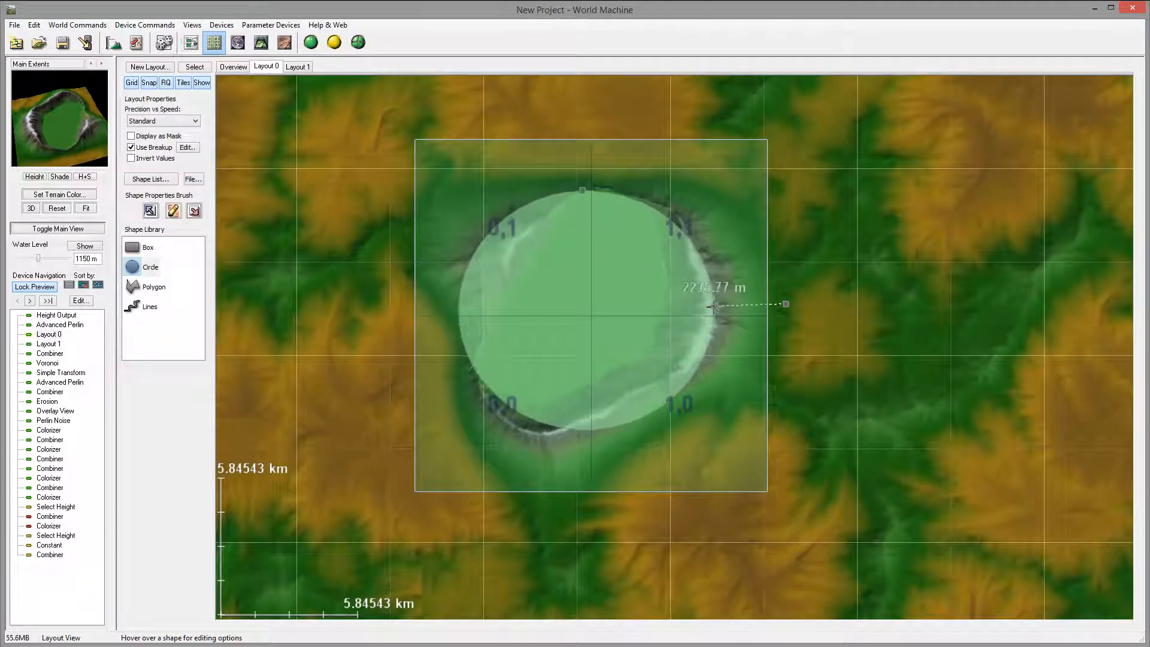
drag(713, 307, 730, 300)
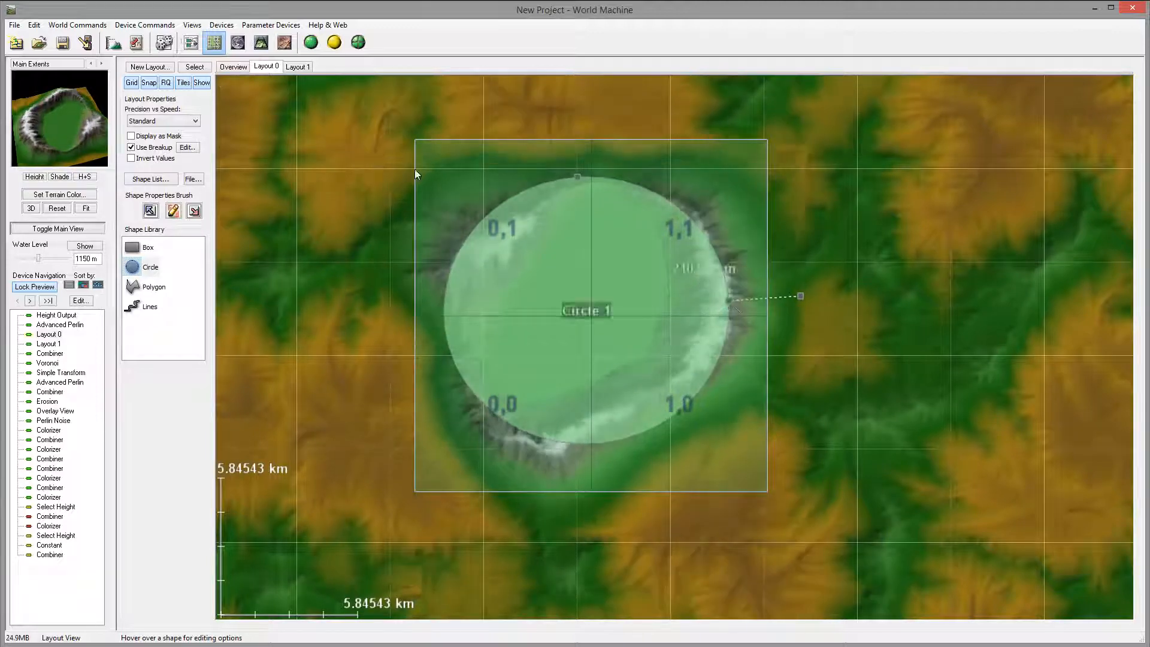
click(190, 42)
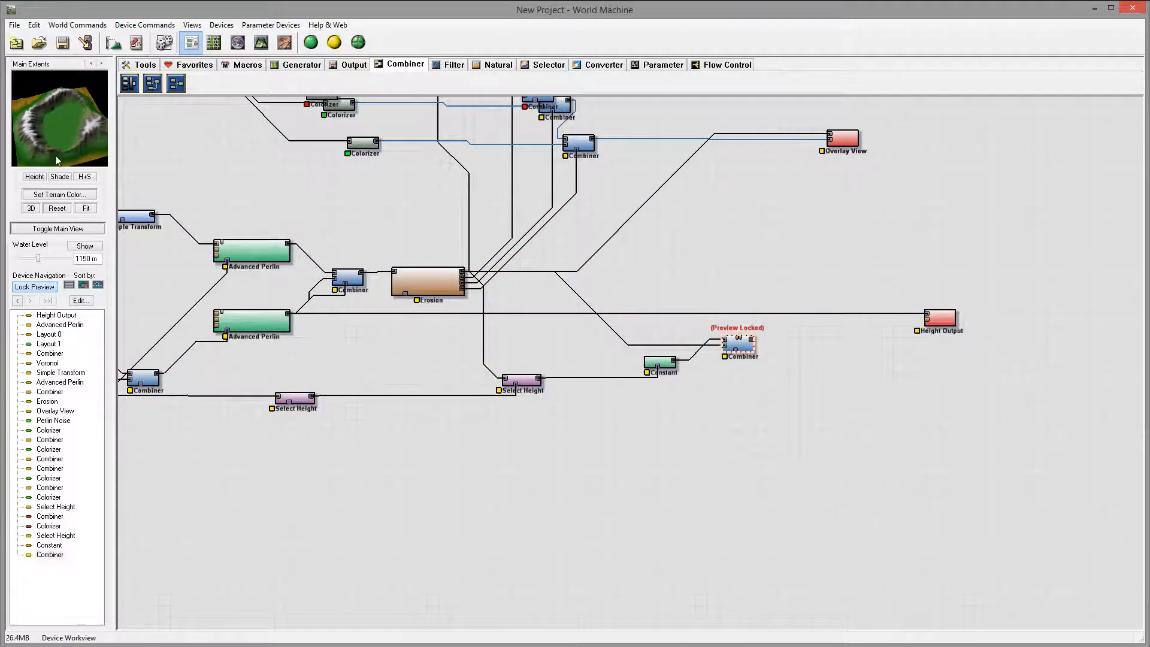
Shrink the circle in the Layout 1 generator slightly in its vertical direction, and return to the device network.
click(168, 400)
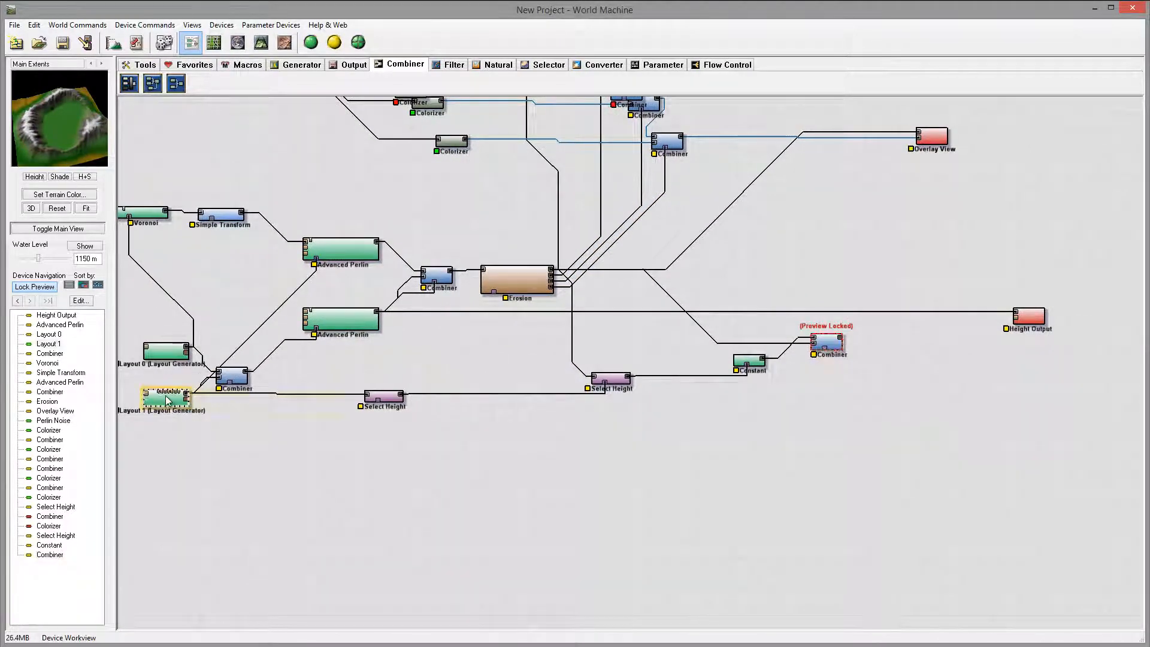
double_click(168, 400)
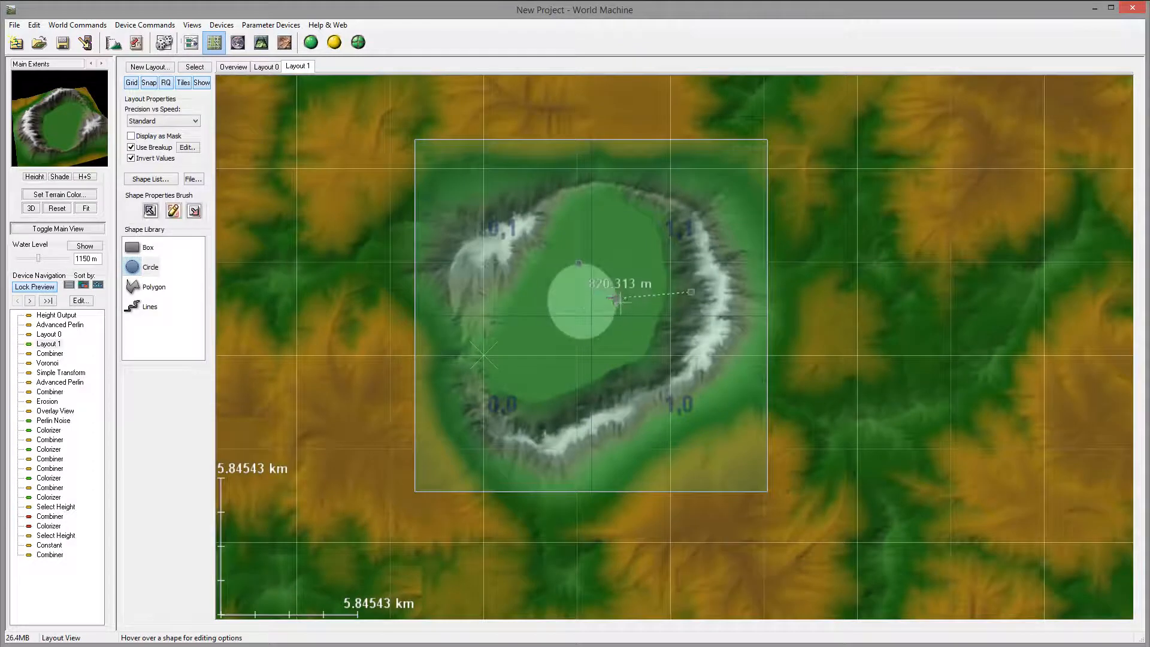
drag(578, 264, 586, 273)
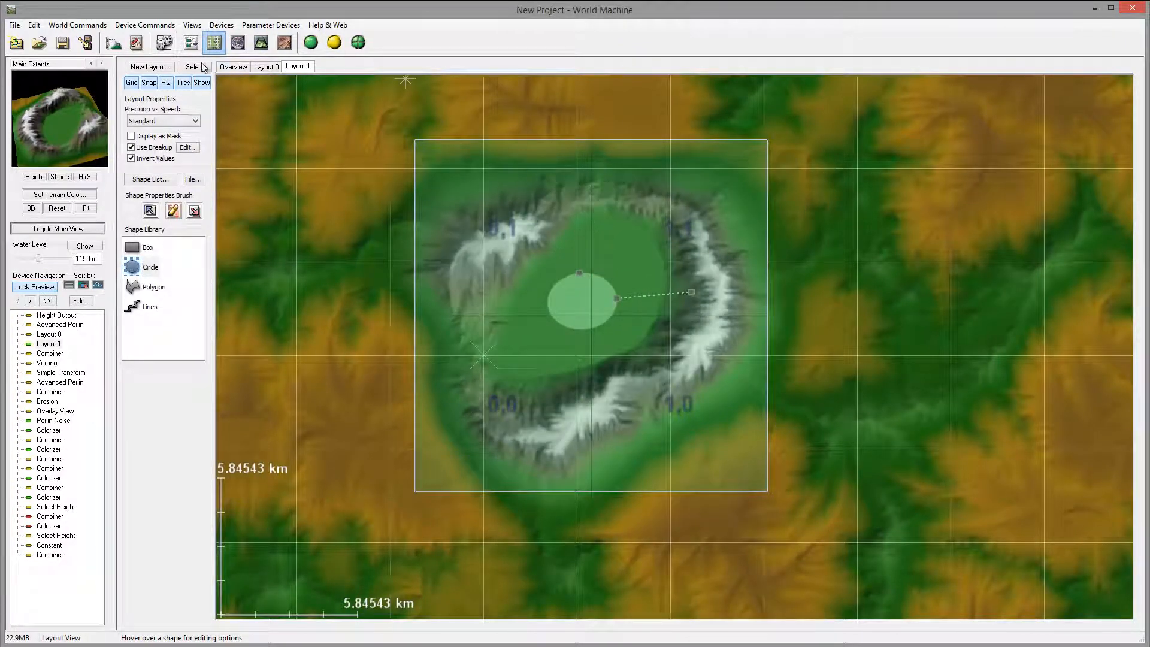
click(192, 42)
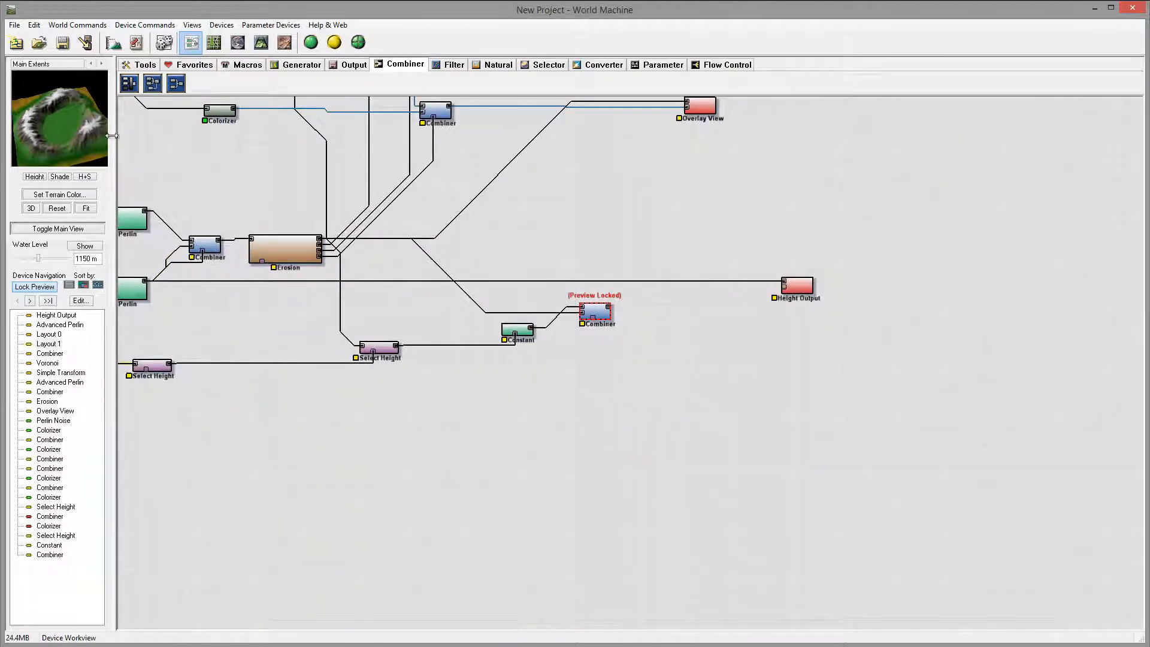
Raise the Constant generator's height to 1189.45 m.
double_click(526, 337)
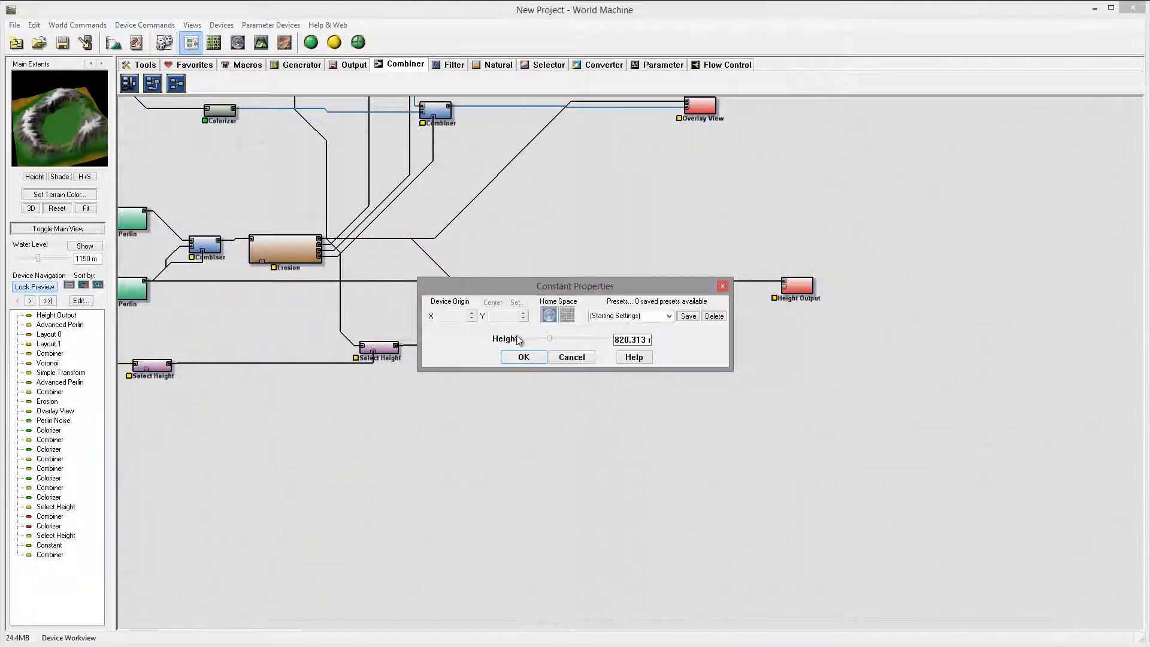
mouse_move(551, 339)
mouse_down()
mouse_move(572, 341)
mouse_move(540, 338)
mouse_move(562, 340)
mouse_up()
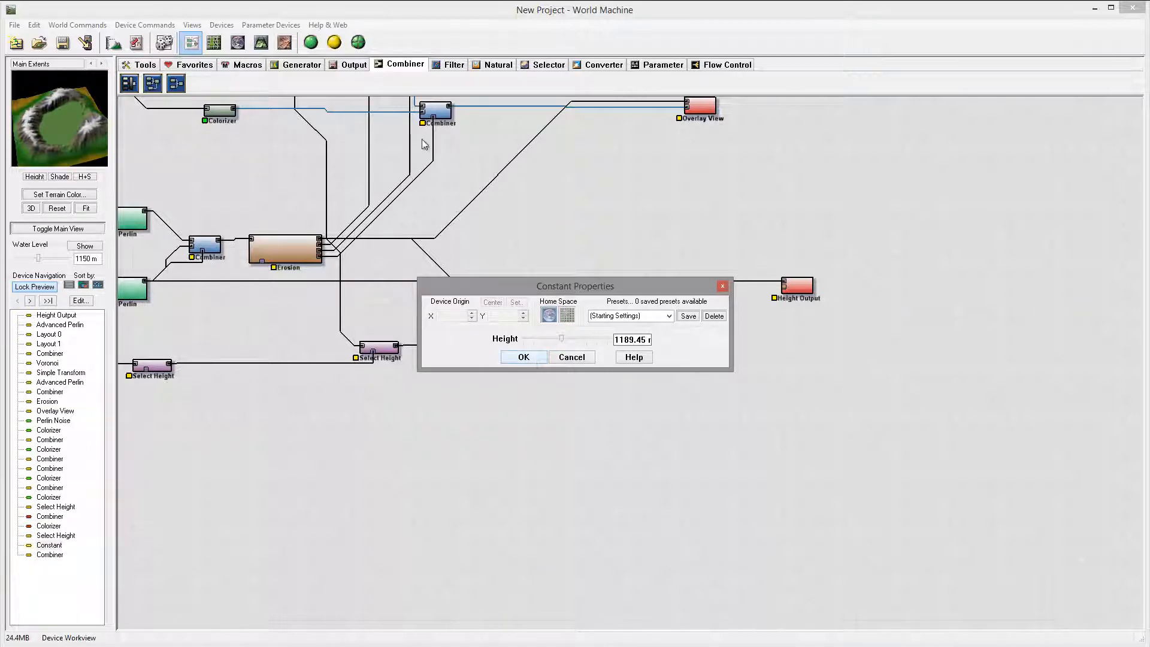
click(529, 358)
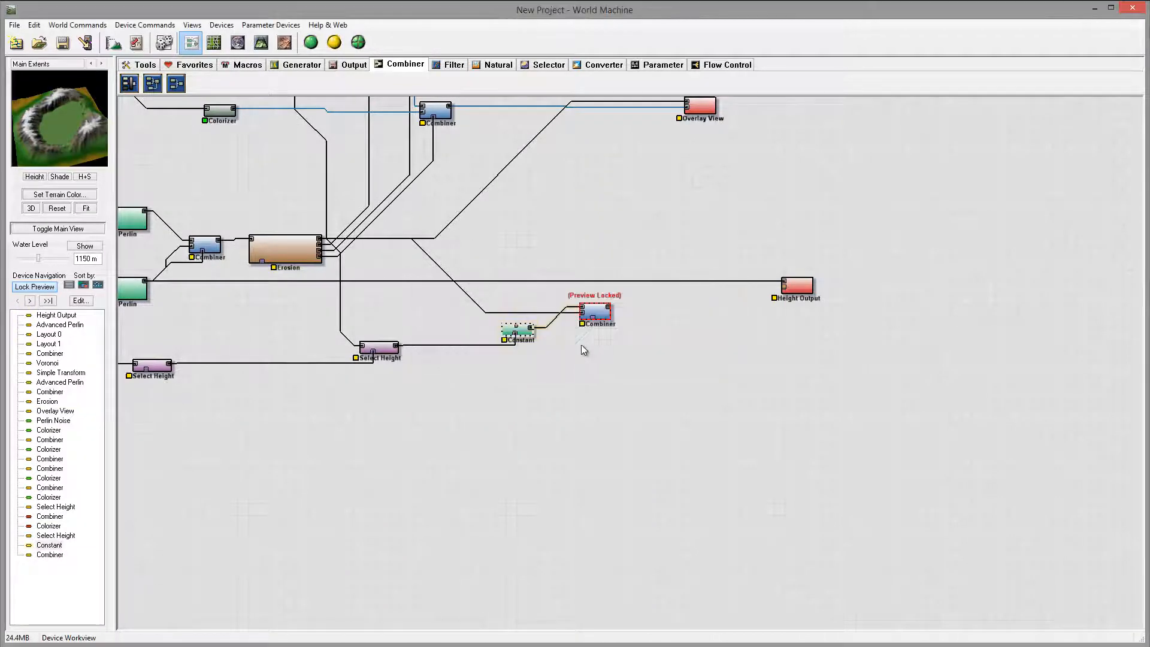
Rename the Constant generator as Water Level.
right_click(528, 333)
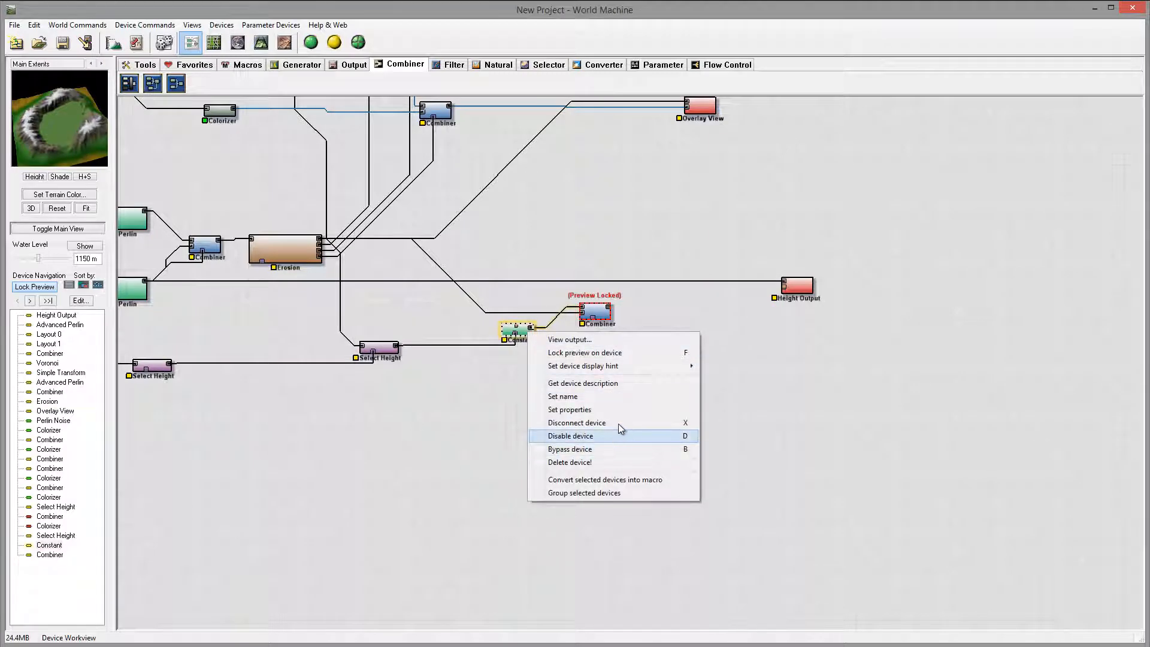
click(620, 396)
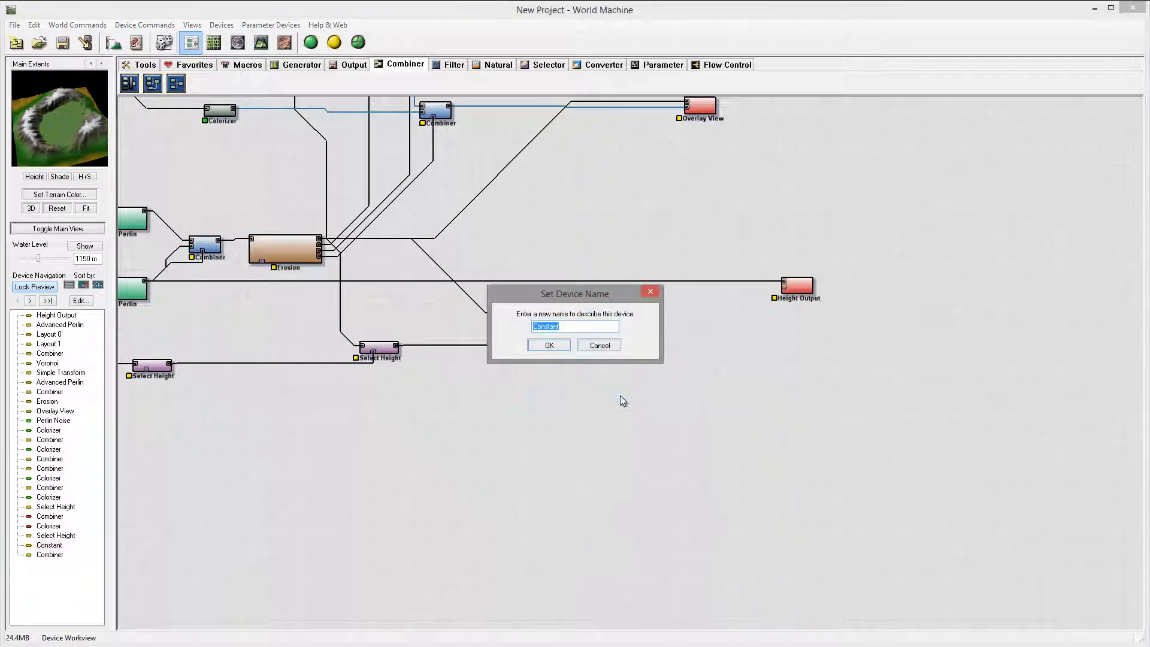
text(Water Level)
click(549, 345)
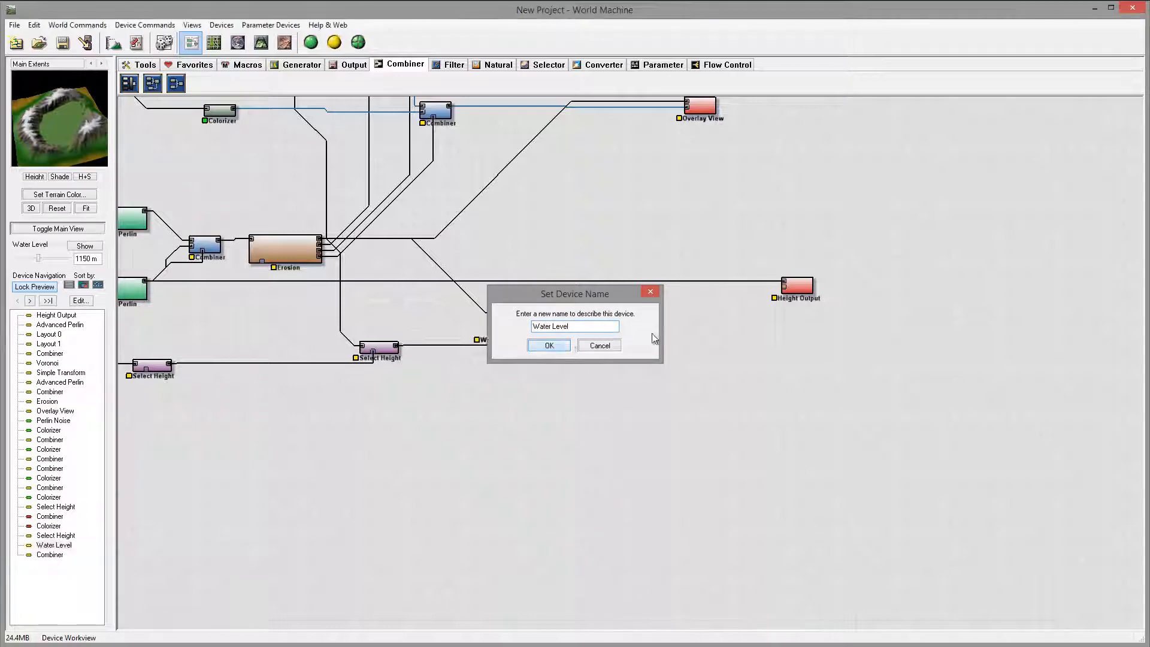
key(Return)
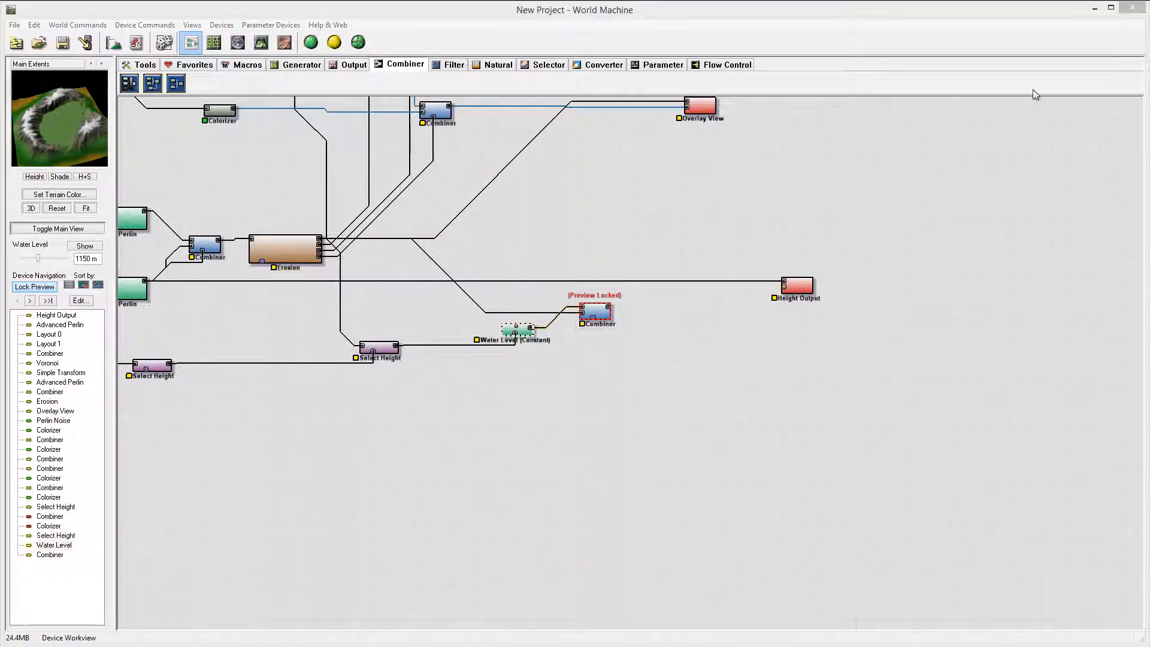
Examine the filled crater in 3D from several angles and distances.
click(261, 42)
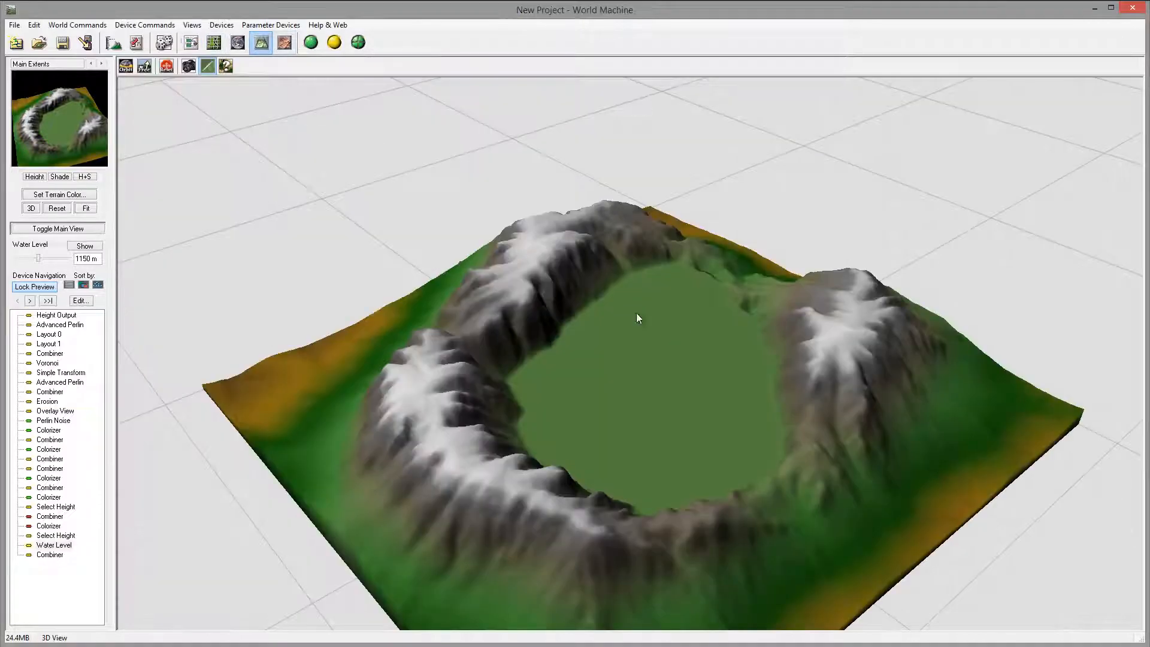
drag(780, 339, 547, 350)
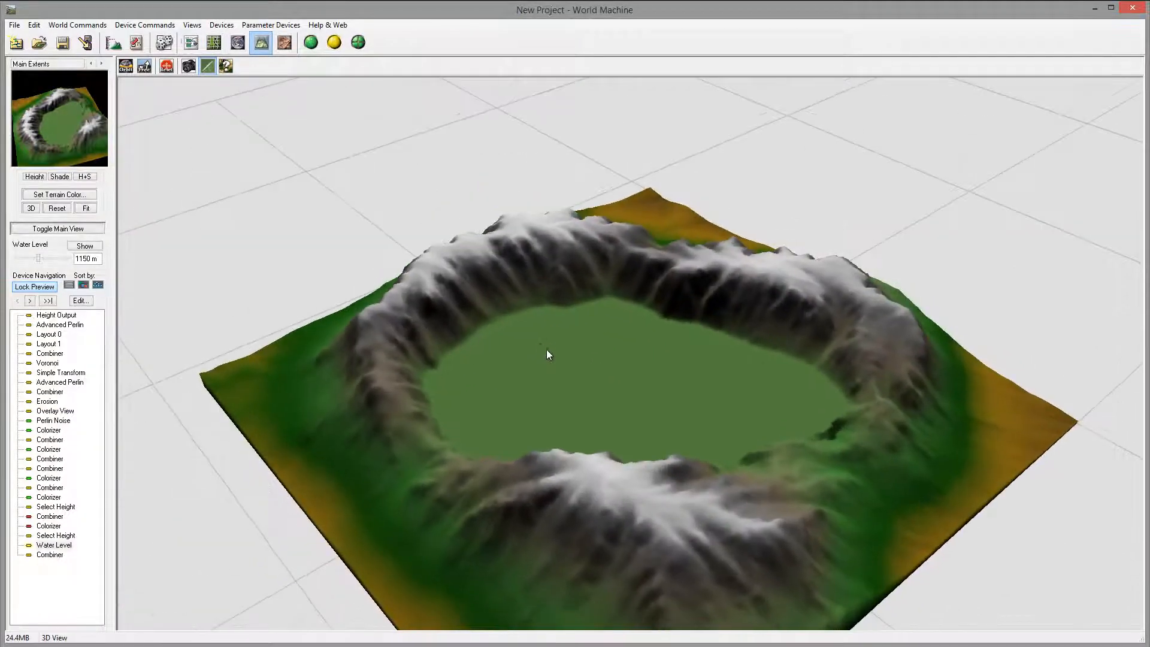
scroll(822, 426, up, 2)
scroll(839, 446, down, 5)
scroll(821, 435, up, 3)
drag(593, 452, 777, 266)
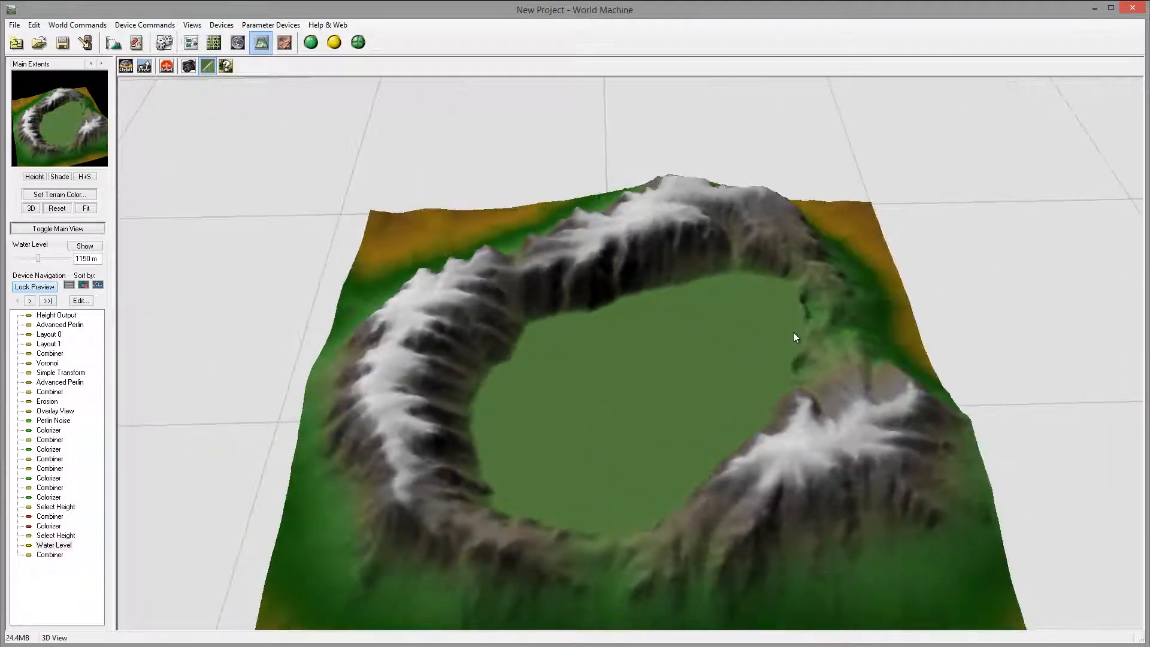
drag(861, 384, 788, 374)
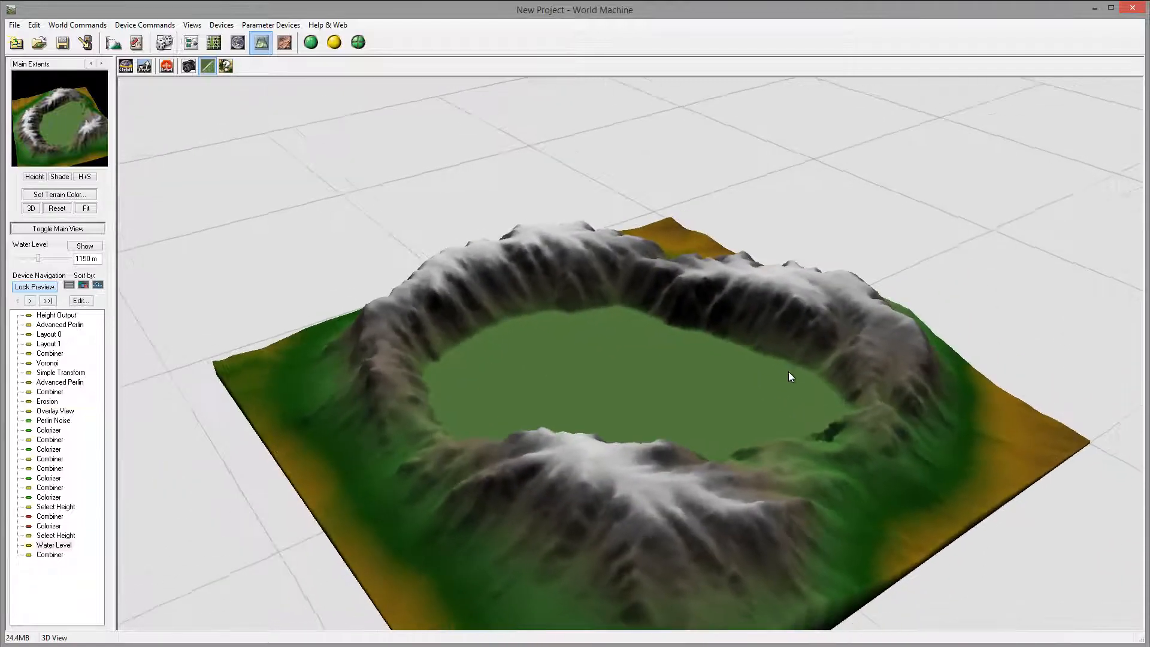
Raise the Water Level device's height to 1394.53 m and check the crater rim in 3D from another angle.
double_click(70, 545)
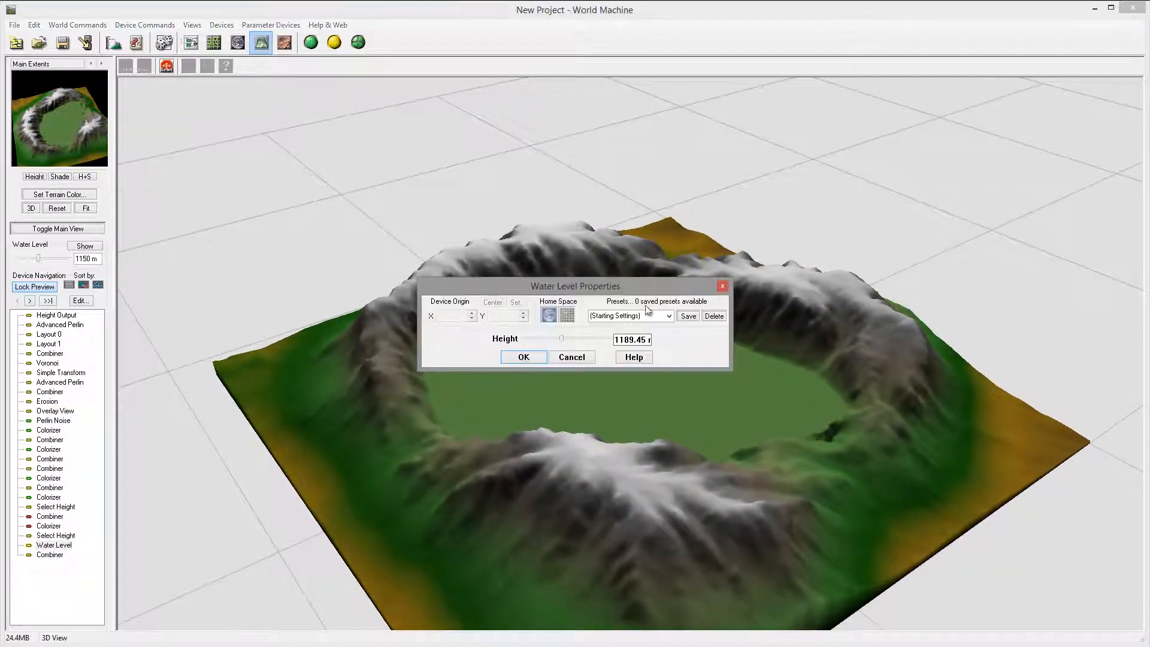
drag(560, 335, 567, 330)
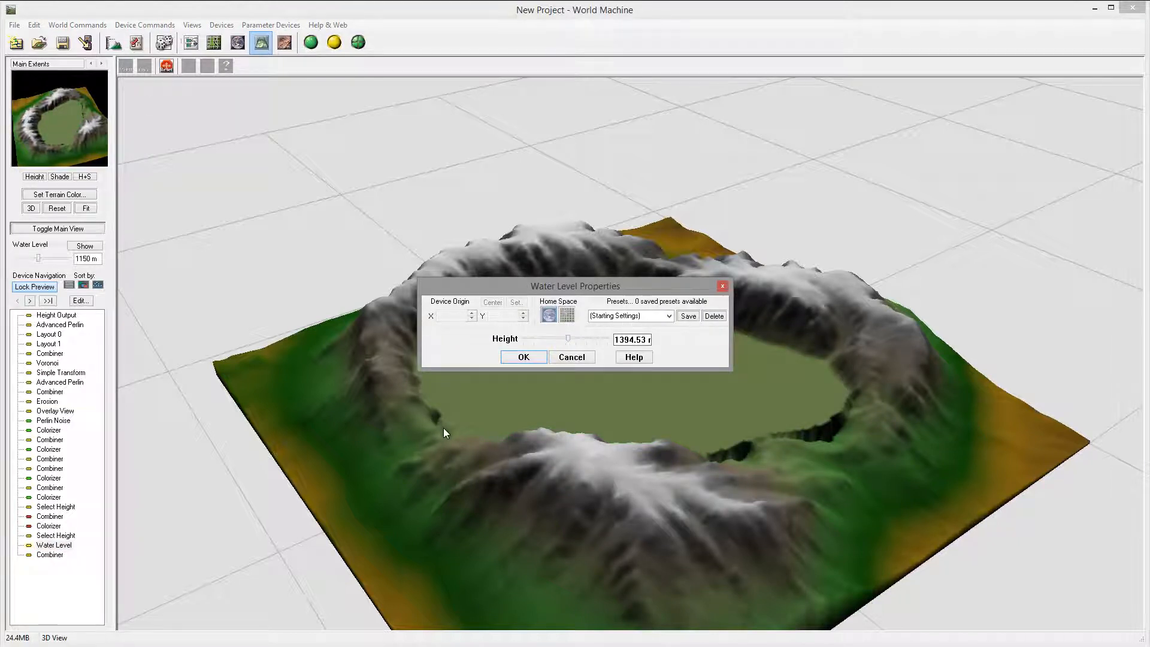
click(508, 358)
drag(486, 453, 508, 493)
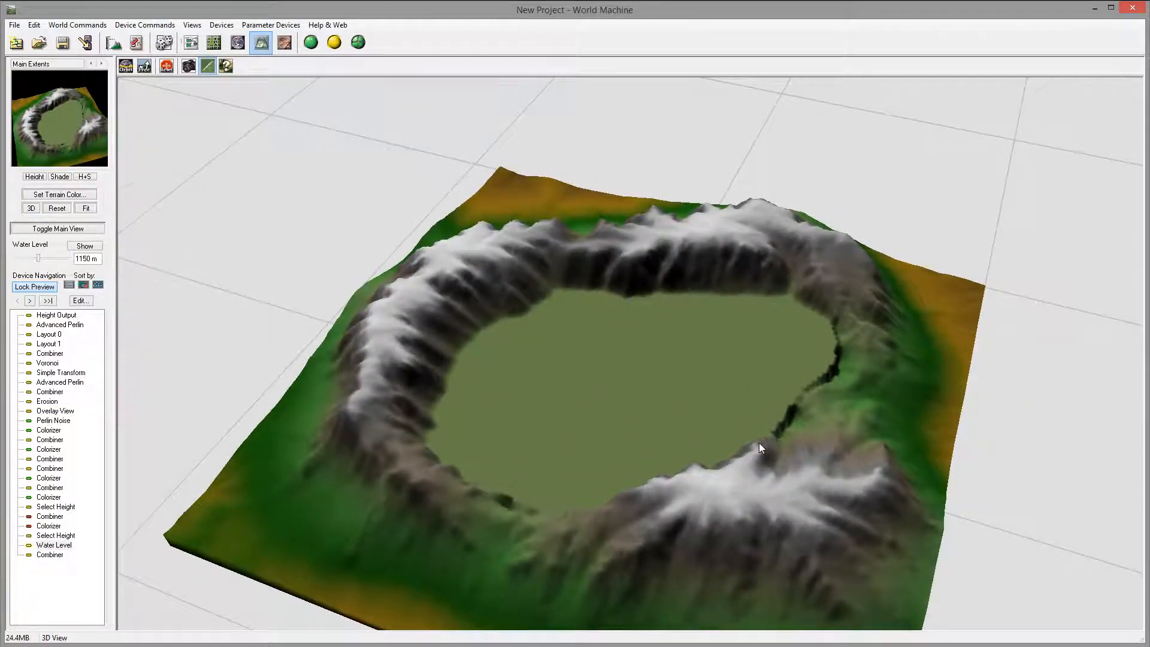
drag(760, 444, 326, 136)
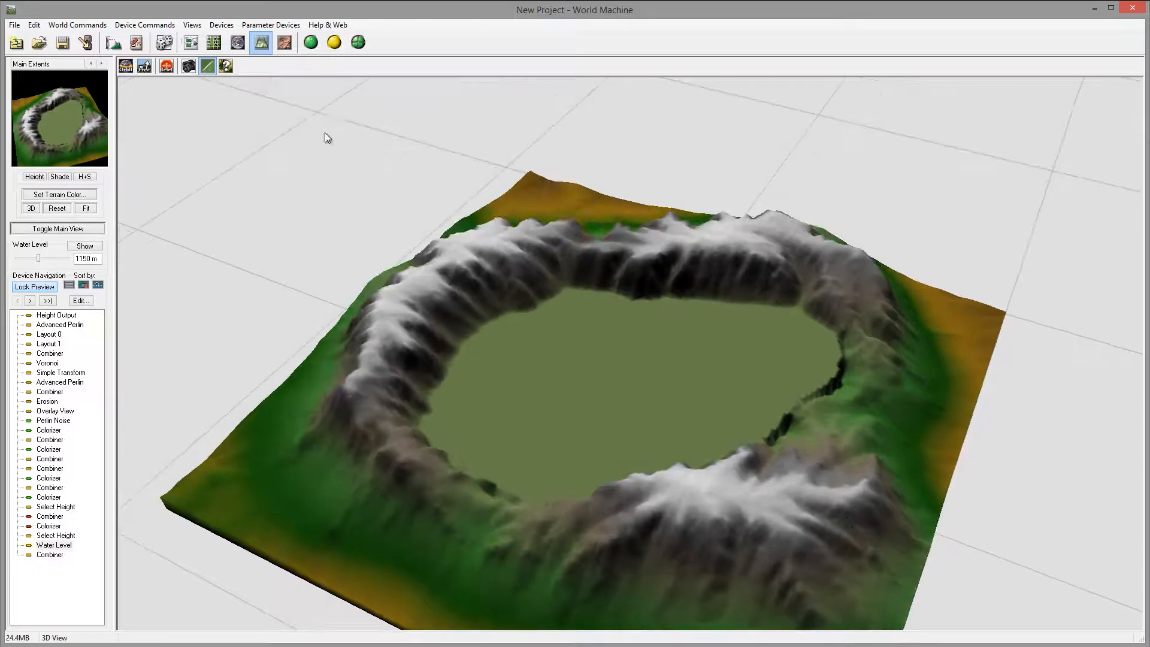
Insert an Expander filter between the layout mask's Select Height and the mask input of the second Select Height.
click(190, 43)
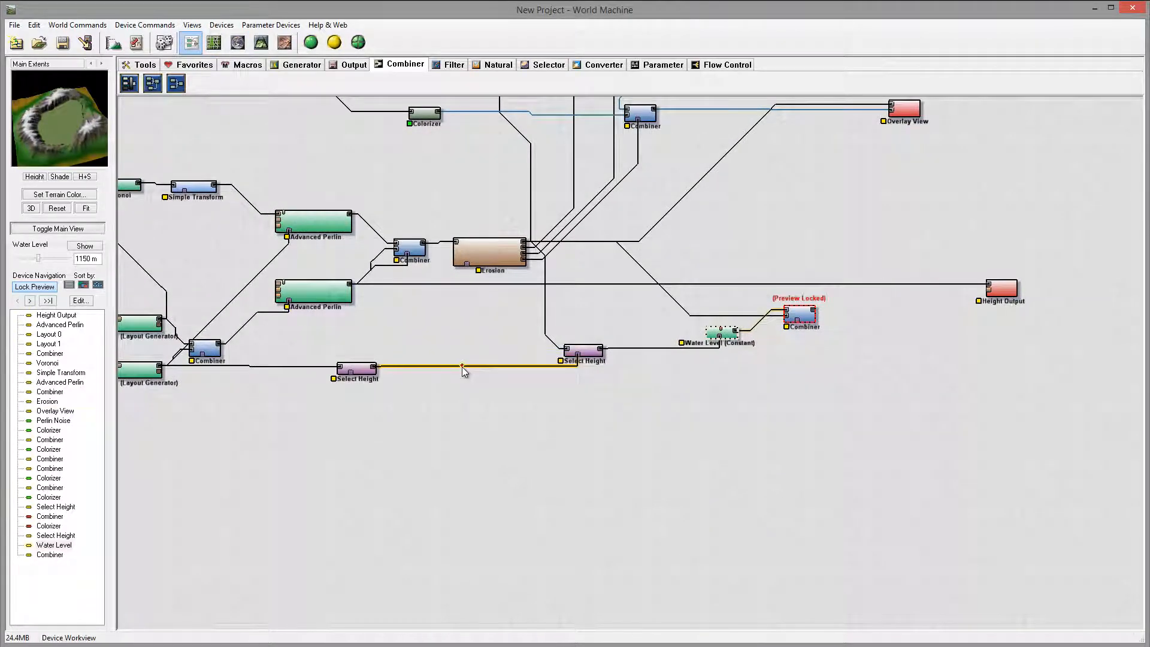
click(452, 64)
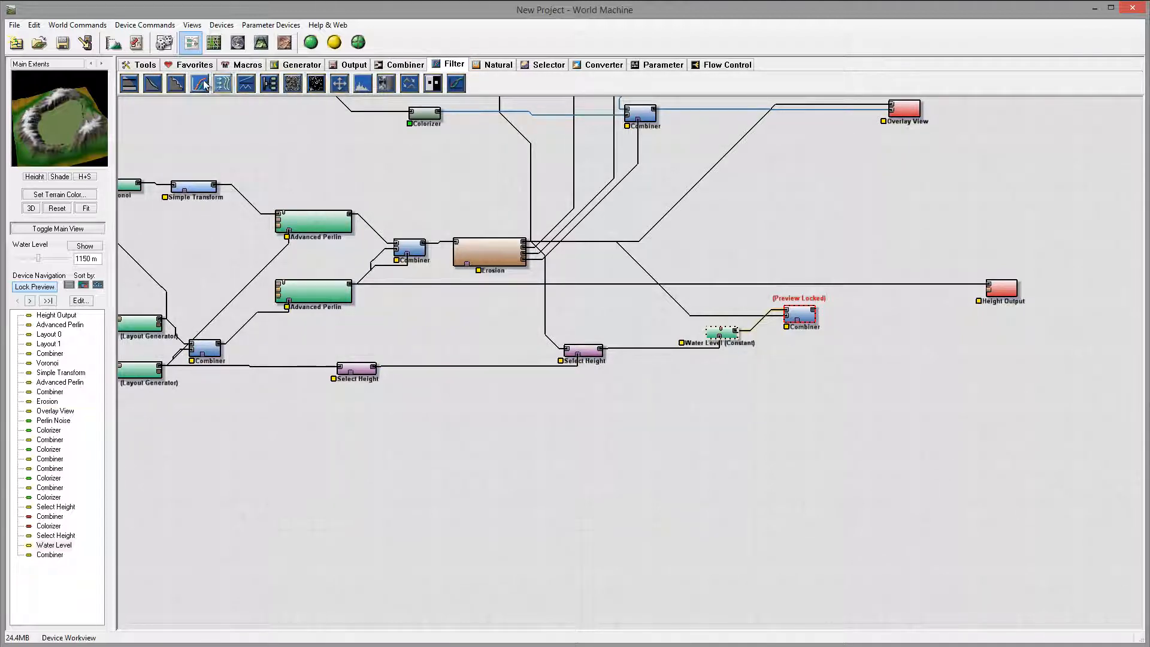
click(409, 83)
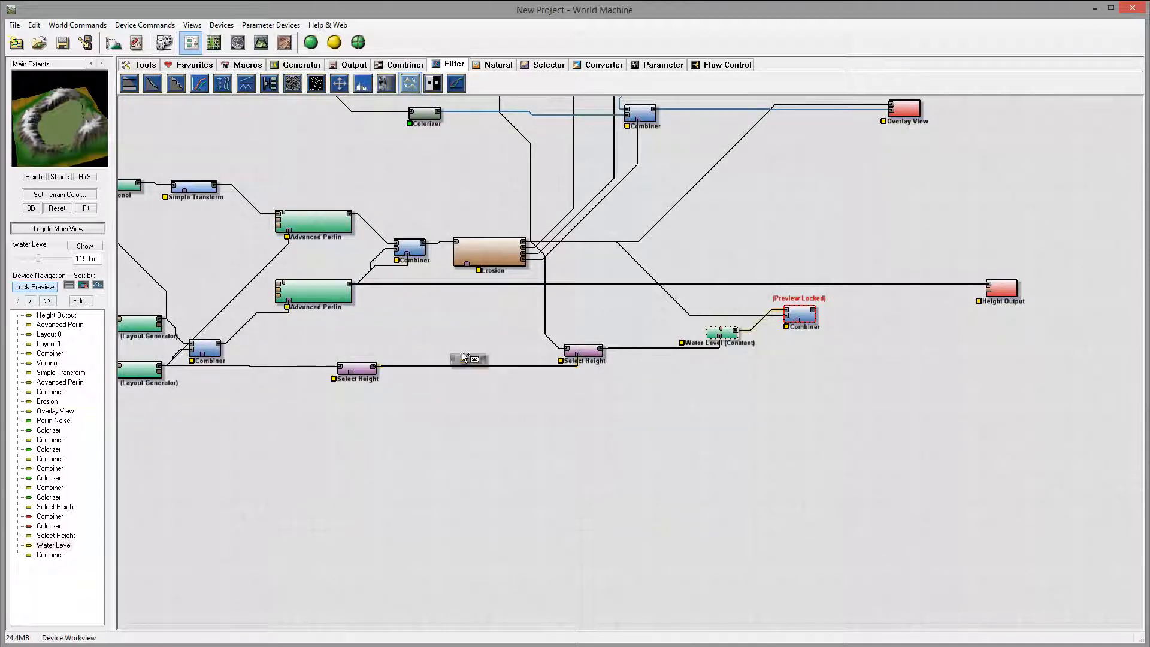
click(459, 349)
click(375, 369)
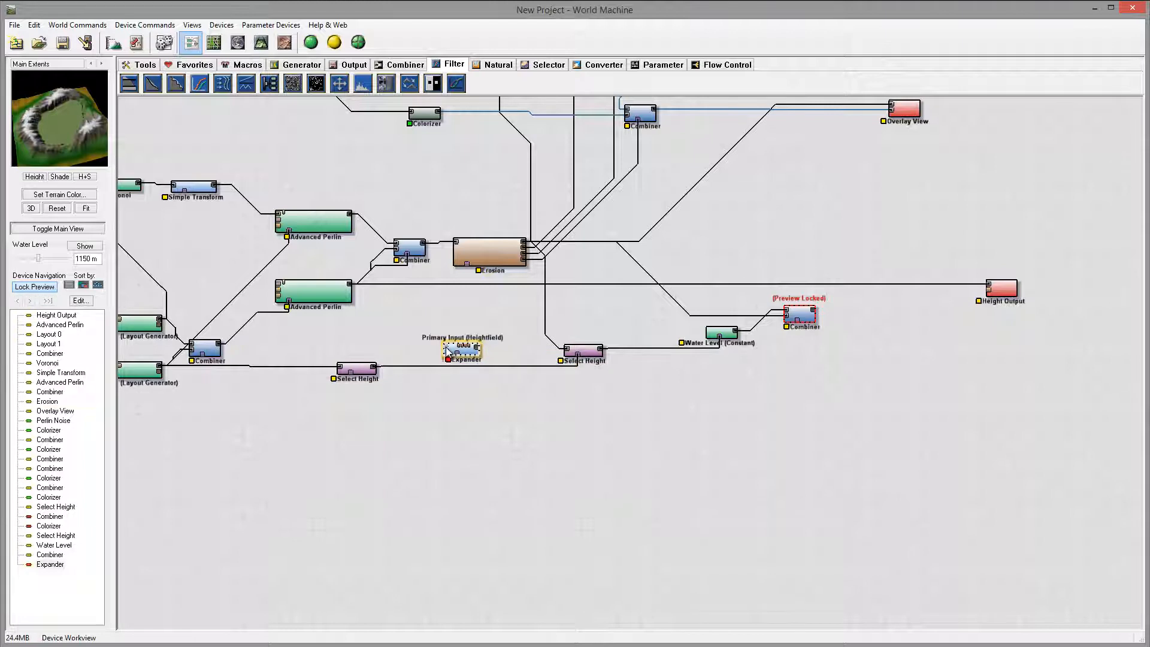
drag(446, 348, 370, 372)
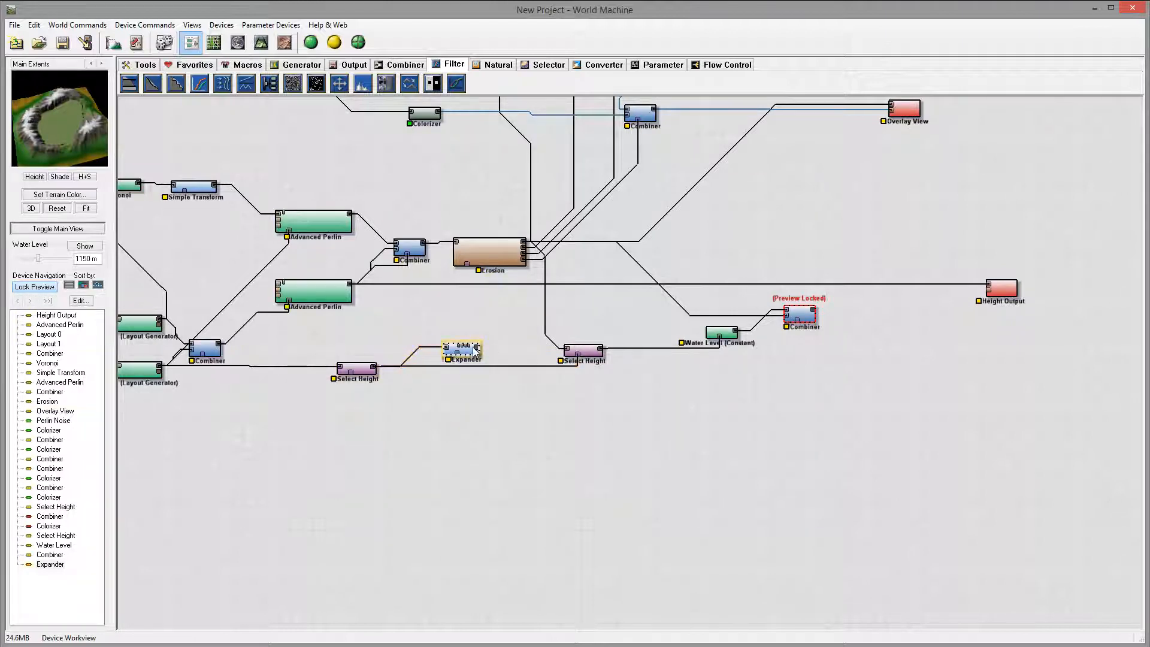
drag(478, 350, 580, 361)
drag(467, 360, 479, 375)
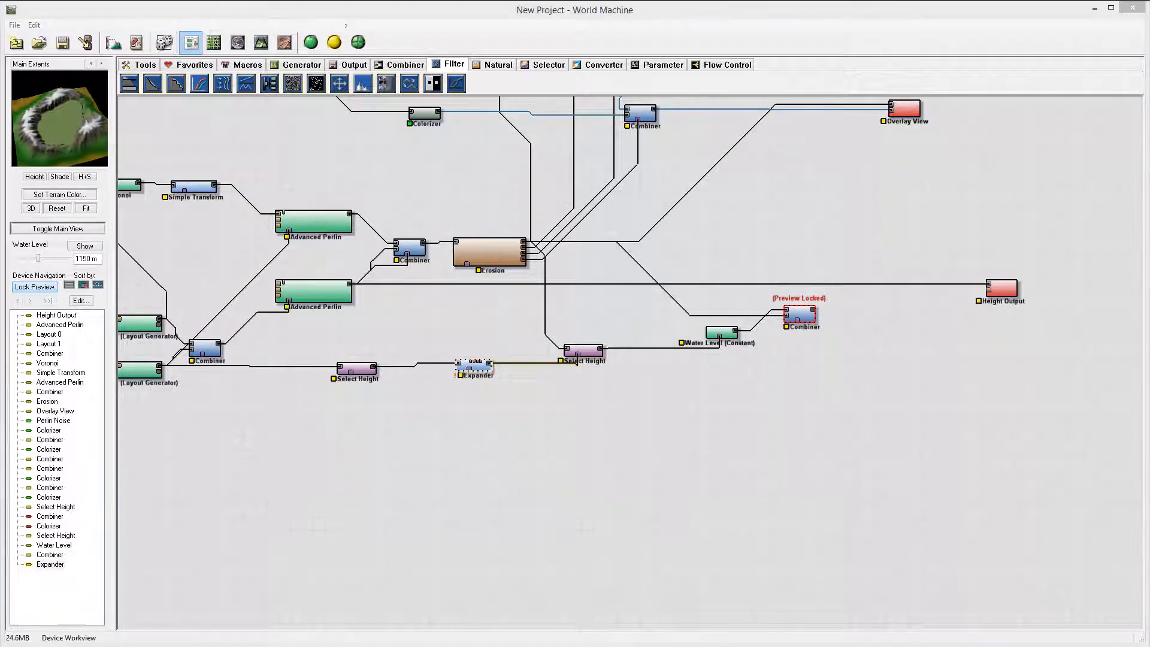
Set the Expander's distance to 10, checking the crater in the 3D view.
double_click(479, 365)
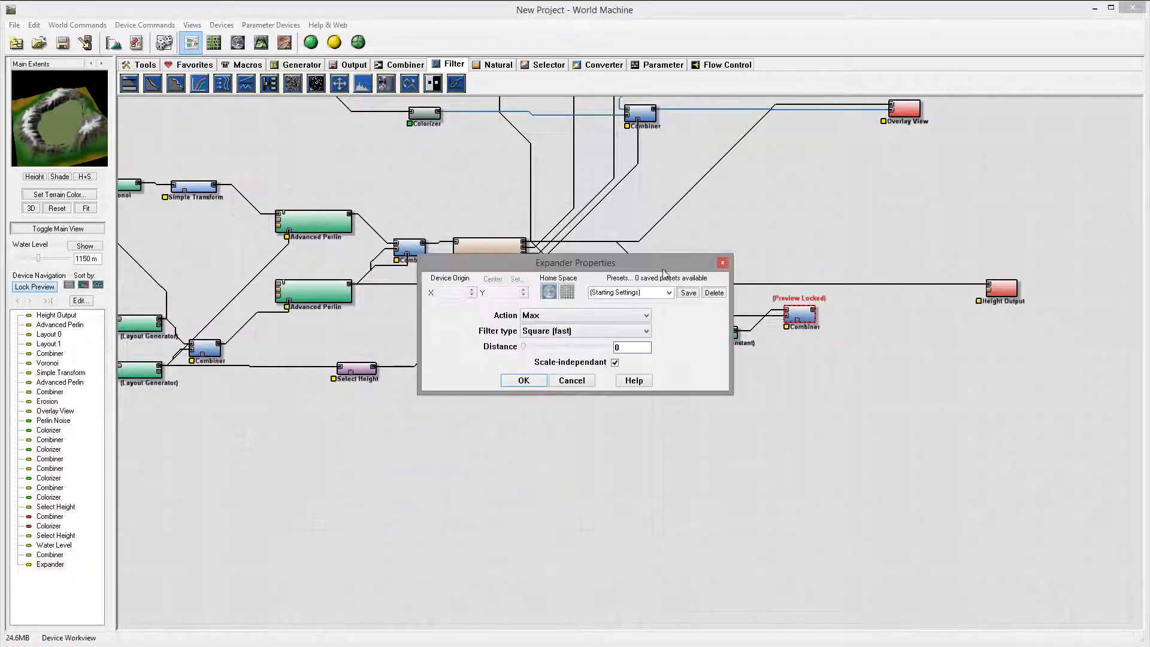
drag(539, 348, 566, 353)
drag(545, 351, 549, 353)
click(524, 381)
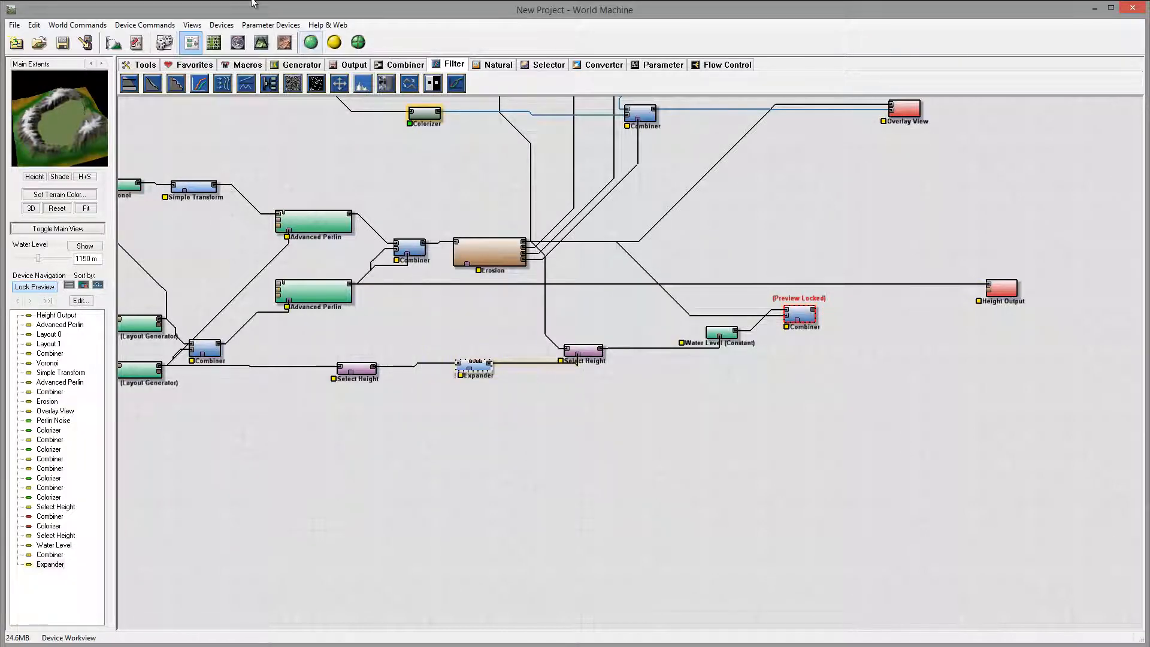
click(262, 42)
drag(795, 364, 851, 412)
double_click(51, 564)
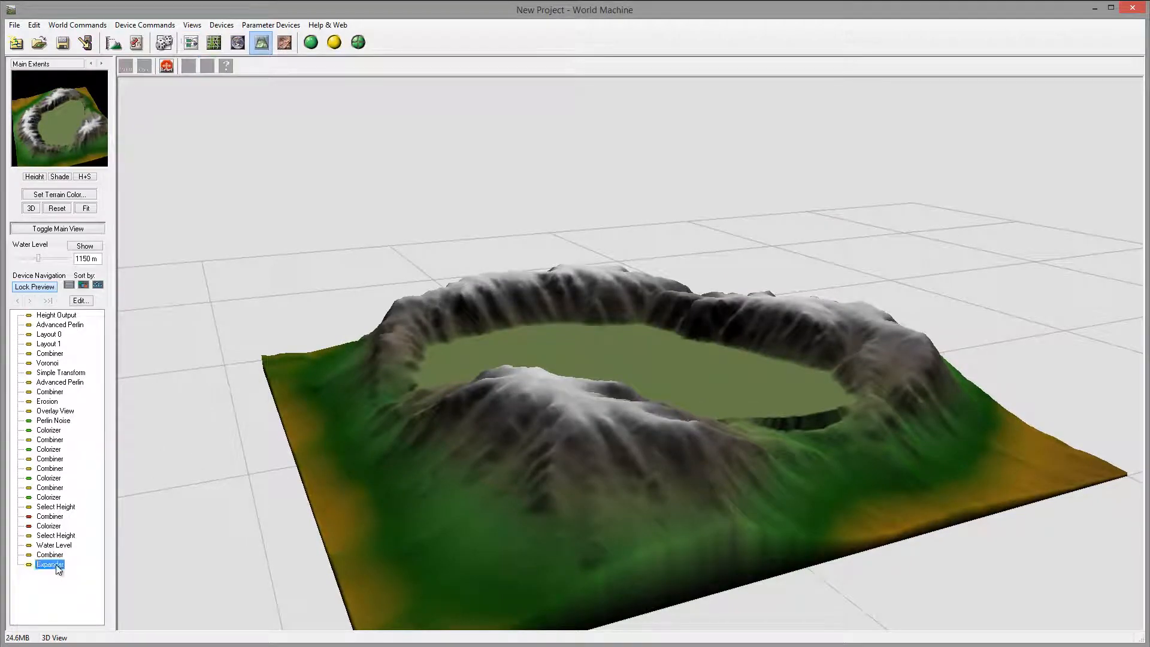
mouse_move(548, 346)
mouse_down()
mouse_move(565, 347)
mouse_move(500, 351)
mouse_move(549, 349)
mouse_up()
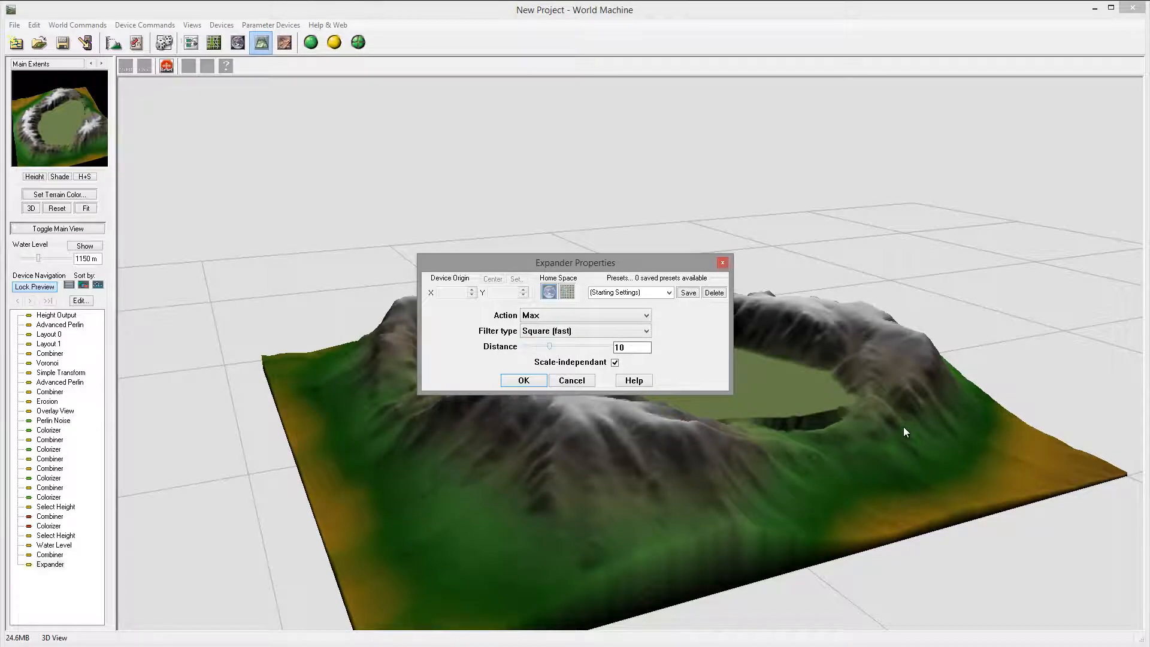
click(533, 379)
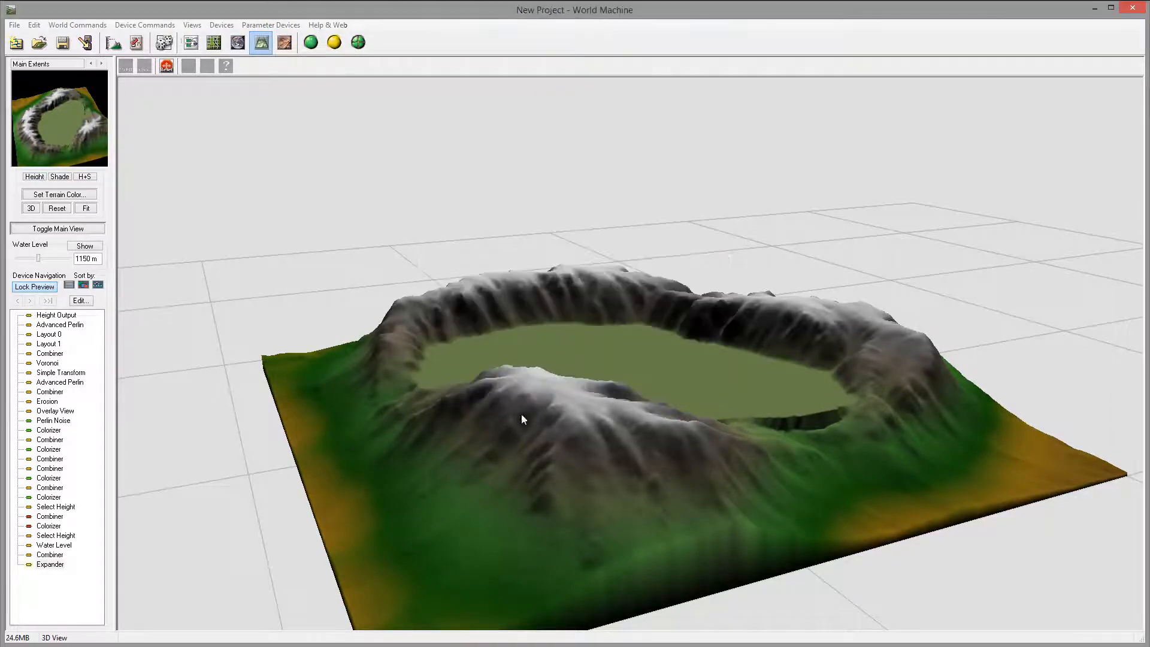
Lower the Water Level device's height to clear the low gap in the crater rim, inspecting the shoreline in 3D from several angles.
drag(521, 415, 579, 505)
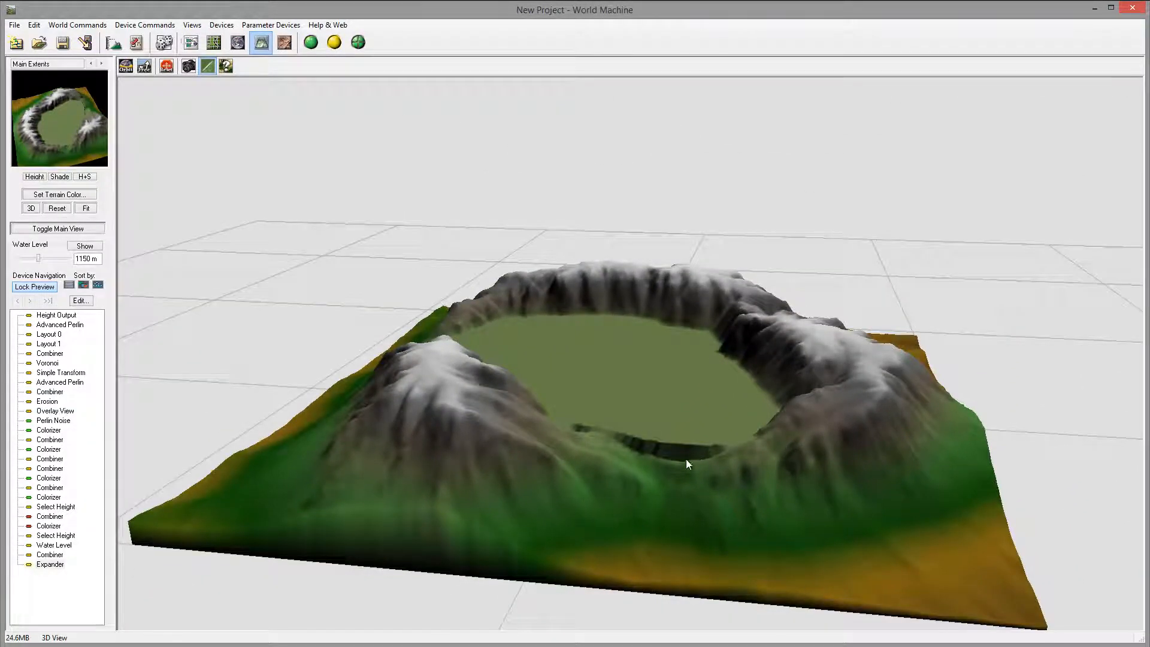
drag(702, 473, 895, 348)
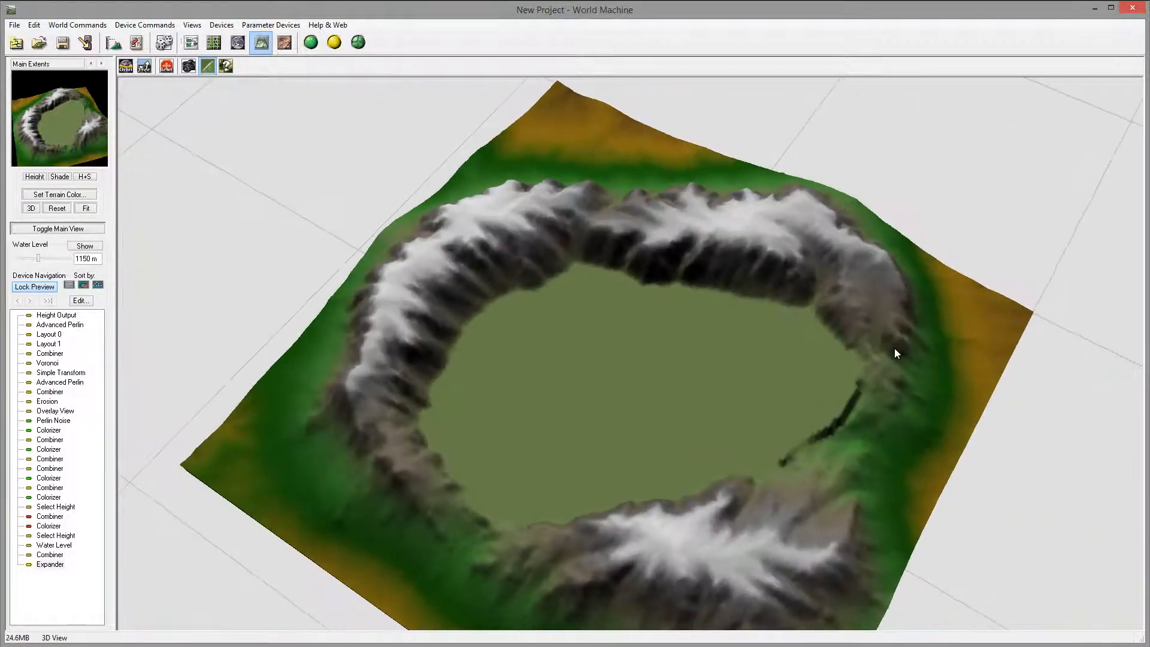
drag(904, 424, 787, 435)
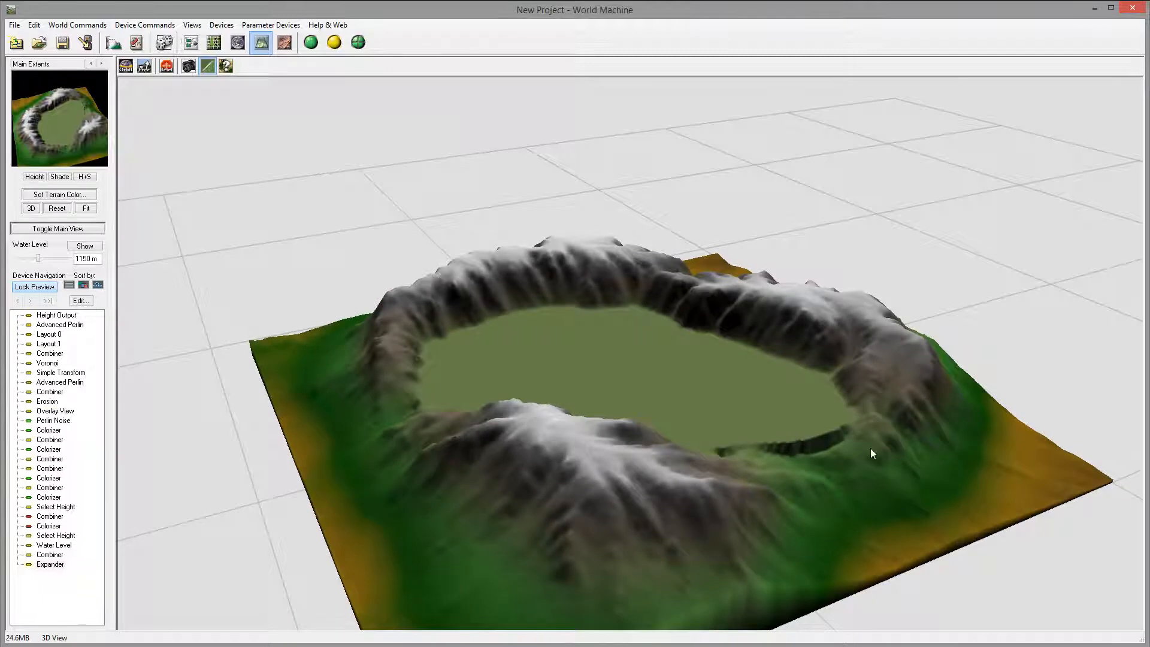
drag(871, 454, 821, 409)
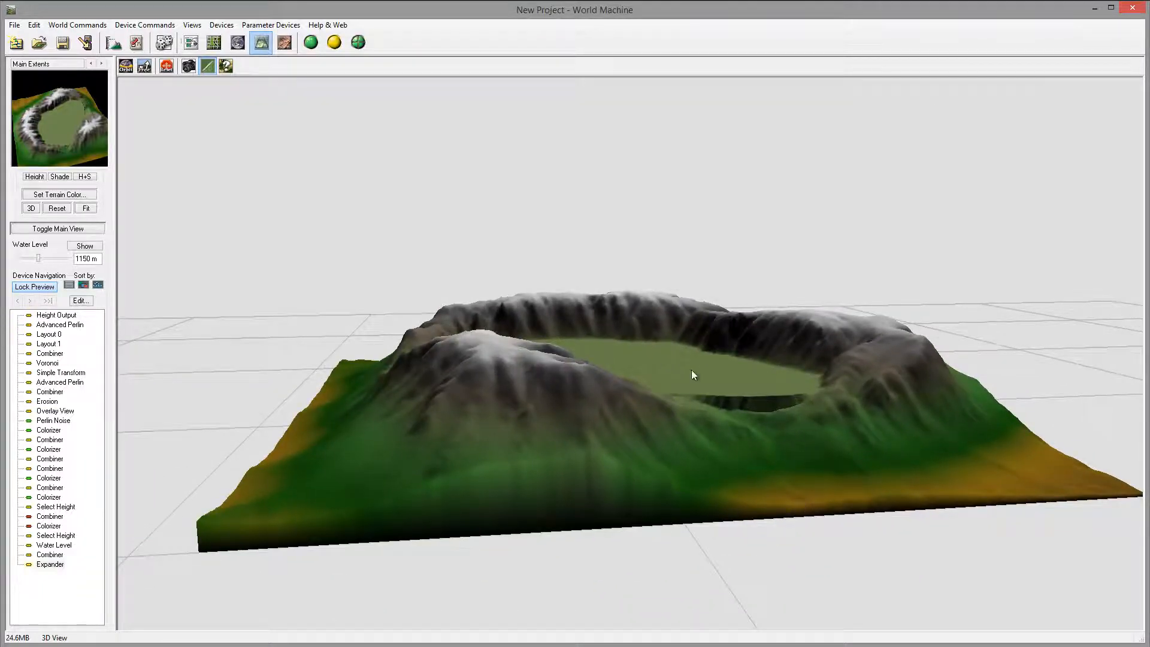
click(60, 545)
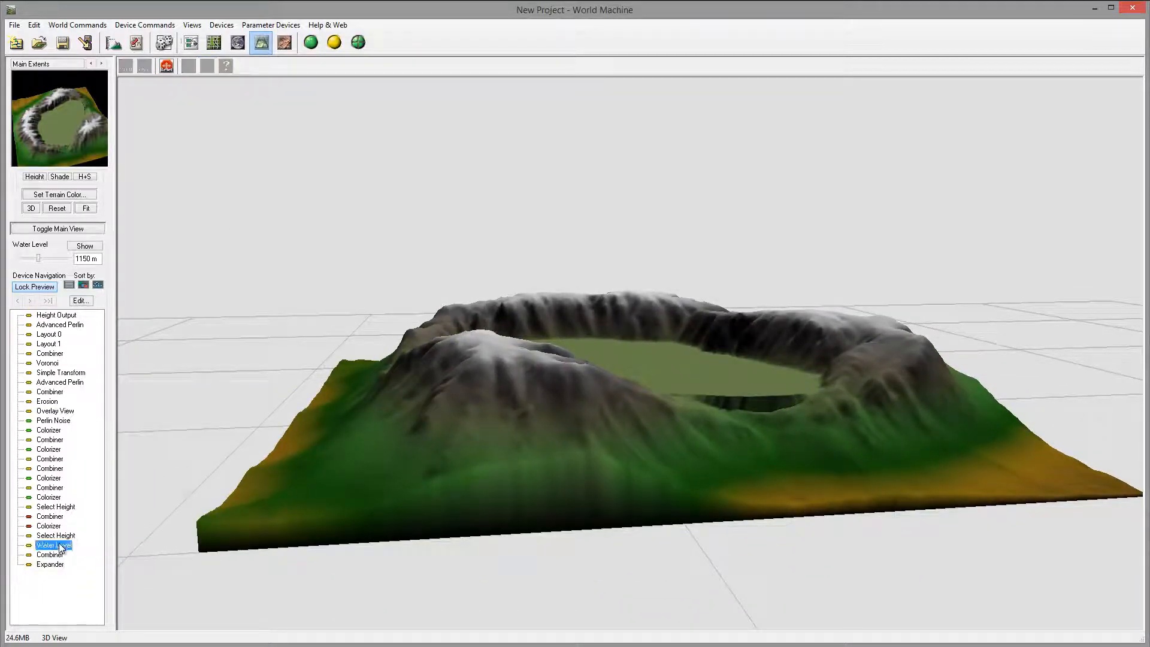
double_click(60, 545)
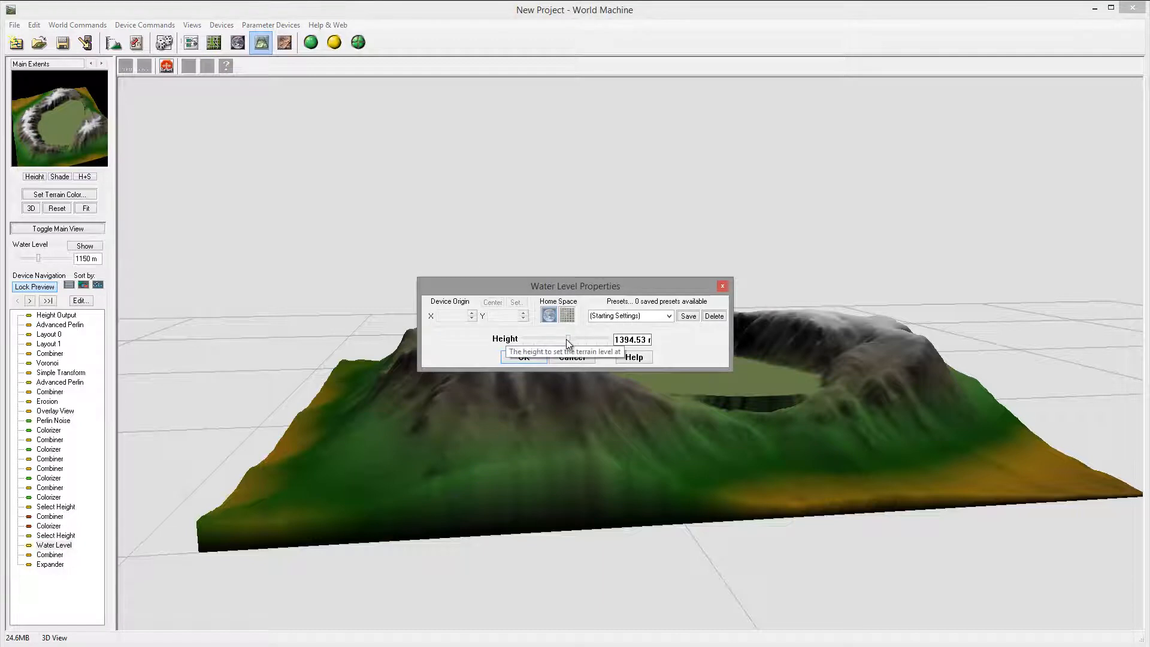
drag(566, 339, 558, 340)
click(524, 358)
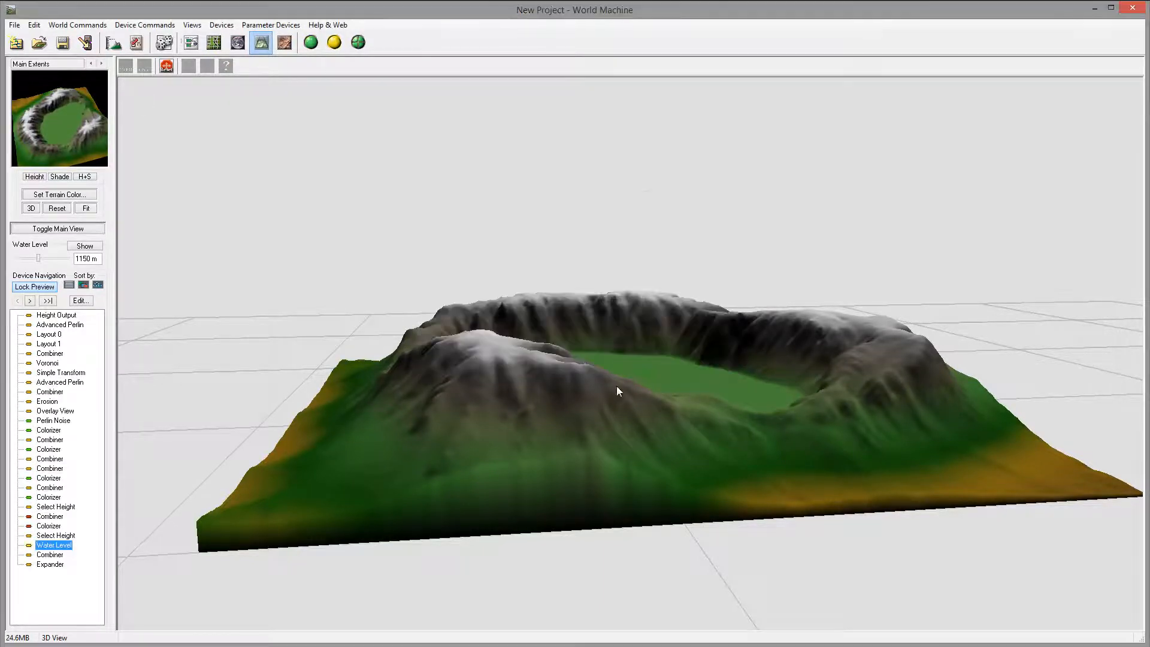
drag(617, 390, 612, 343)
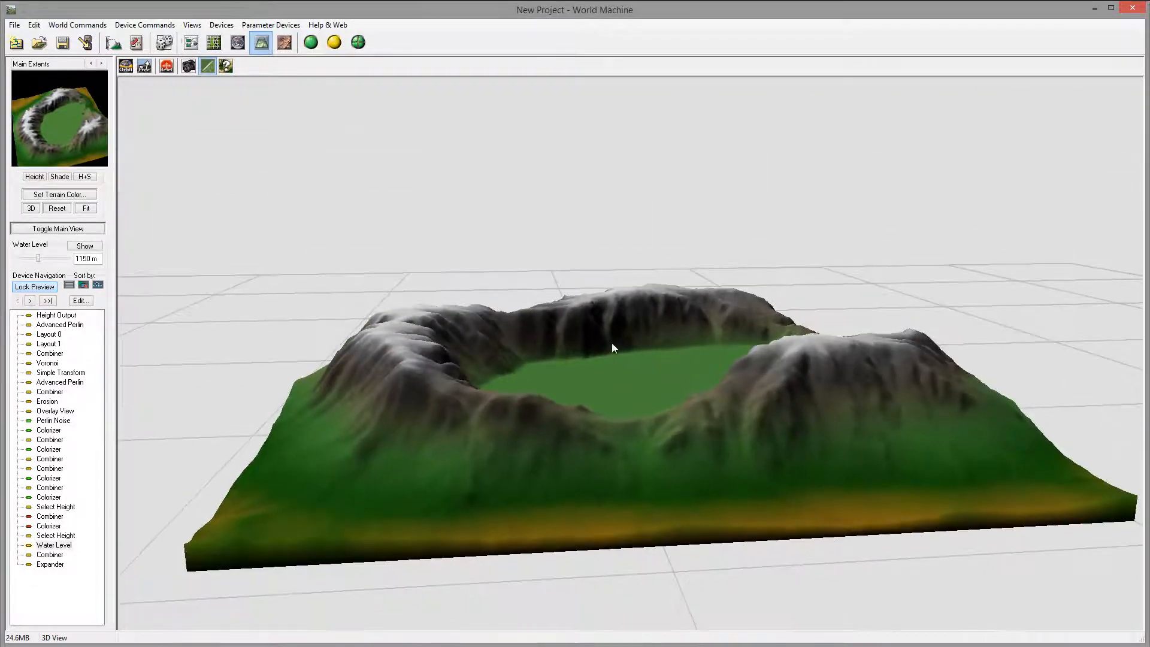
drag(735, 438, 591, 280)
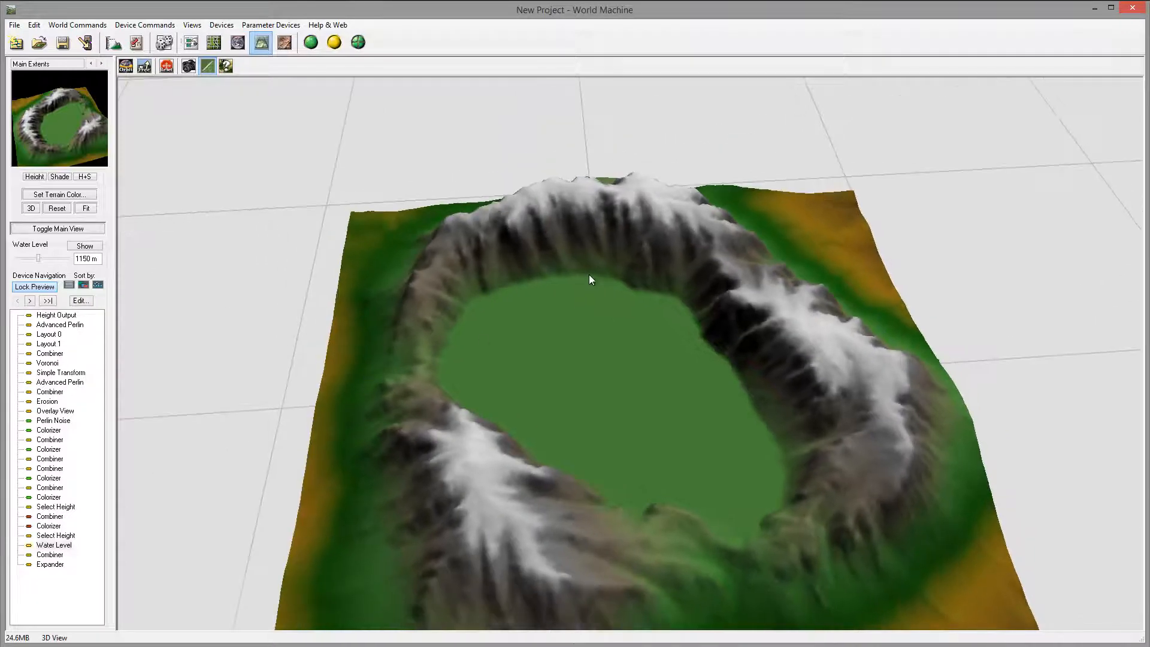
drag(753, 534, 538, 324)
Unlock the preview from the water Combiner in the device network and shift the Water Level device slightly away from it.
click(191, 41)
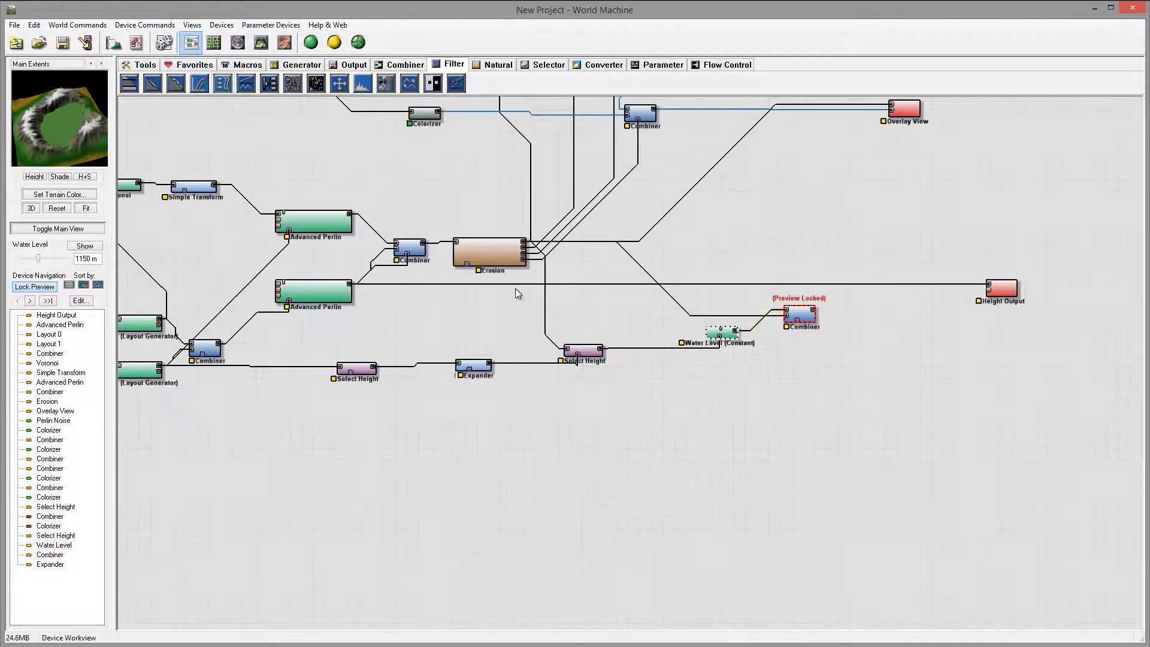
drag(488, 184, 254, 231)
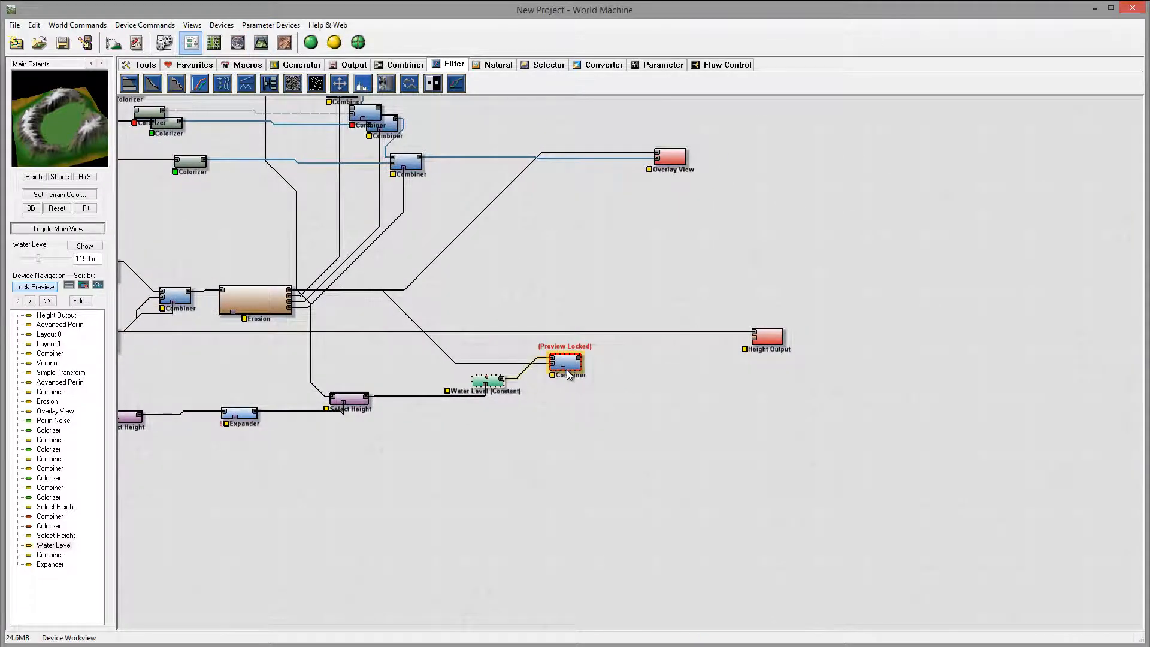
right_click(568, 374)
click(599, 386)
drag(546, 289, 627, 326)
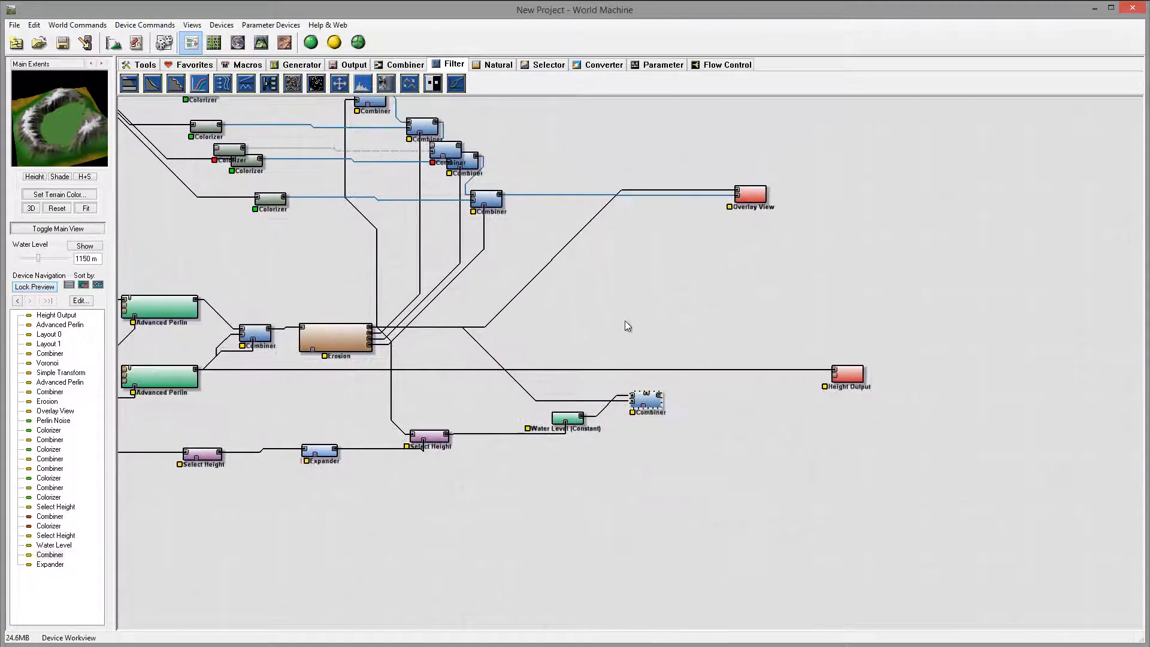
drag(568, 418, 568, 430)
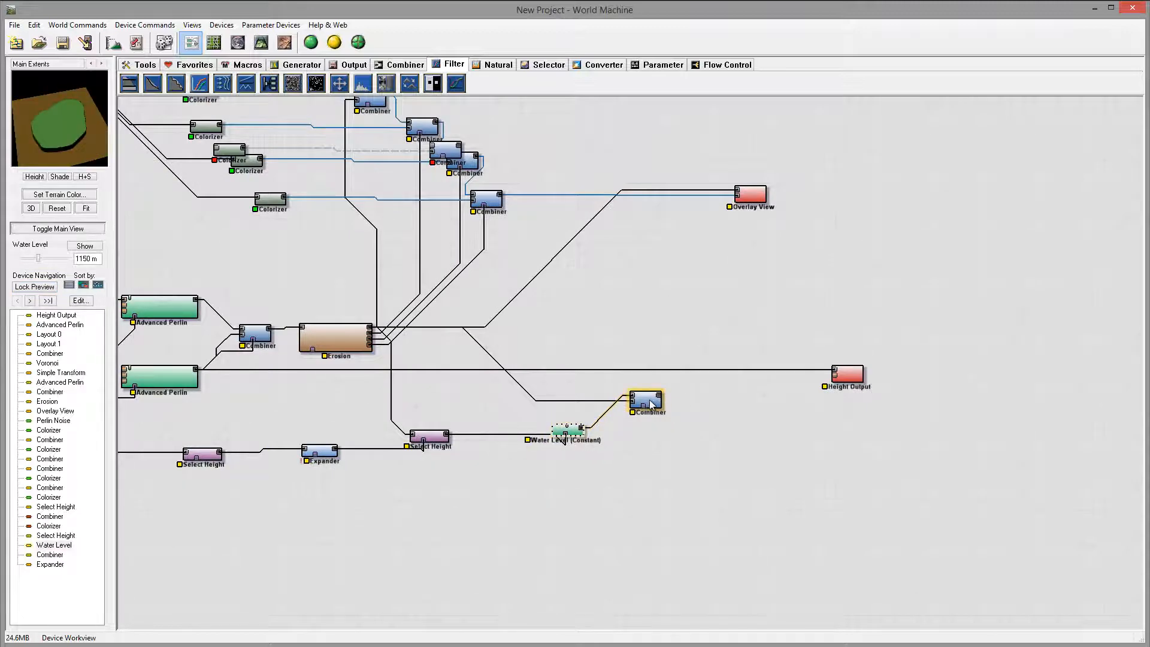
click(652, 405)
drag(624, 227, 643, 274)
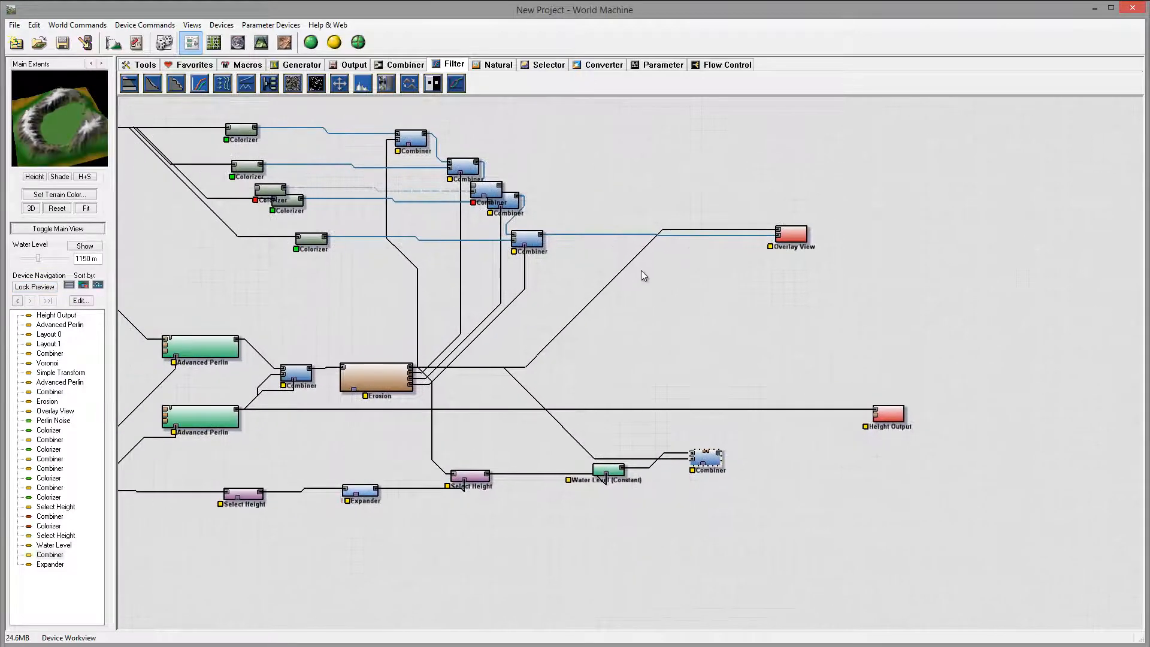
Move the Overlay View device farther away from the color Combiners to make room in the network.
drag(792, 235, 940, 181)
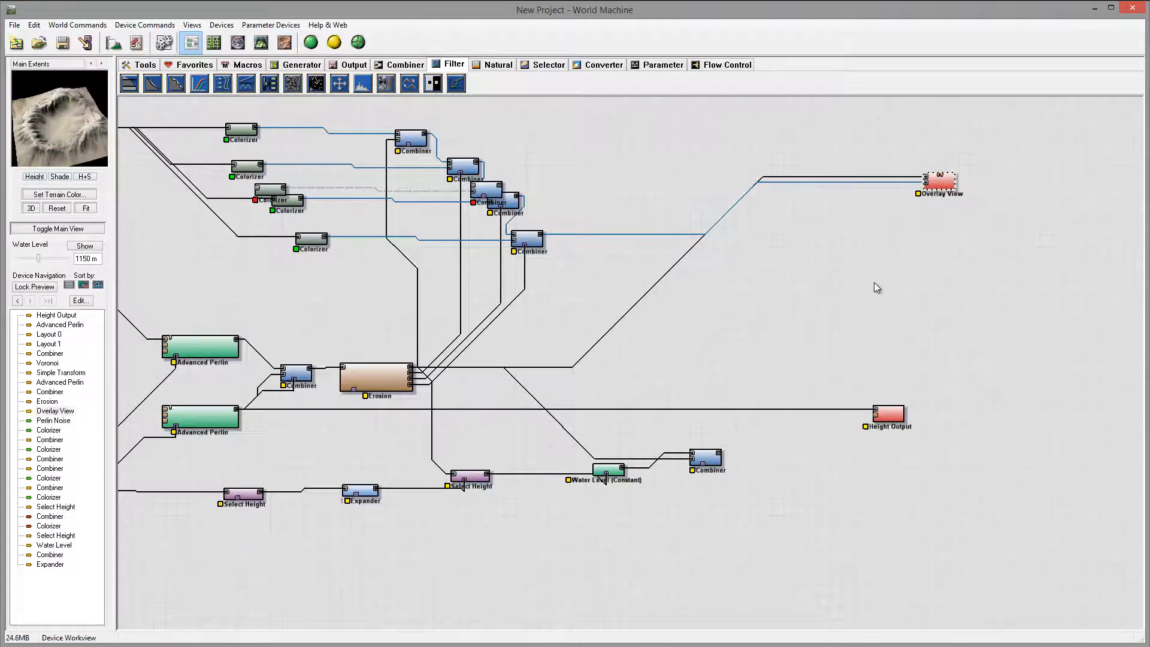
drag(912, 276, 555, 296)
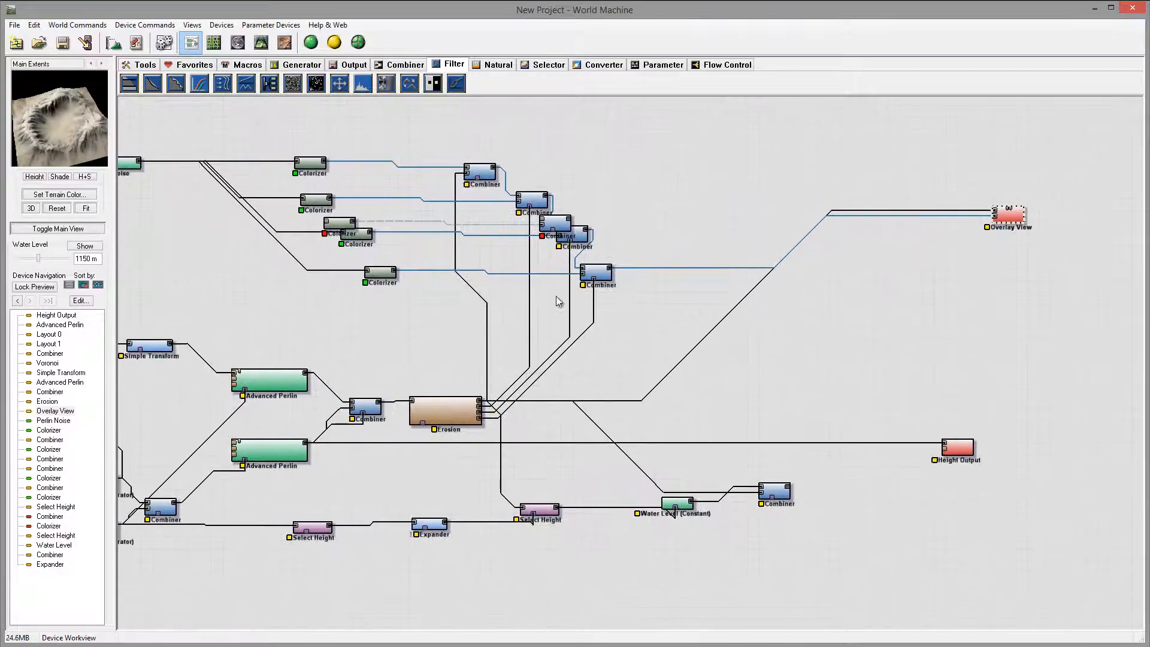
drag(627, 289, 907, 365)
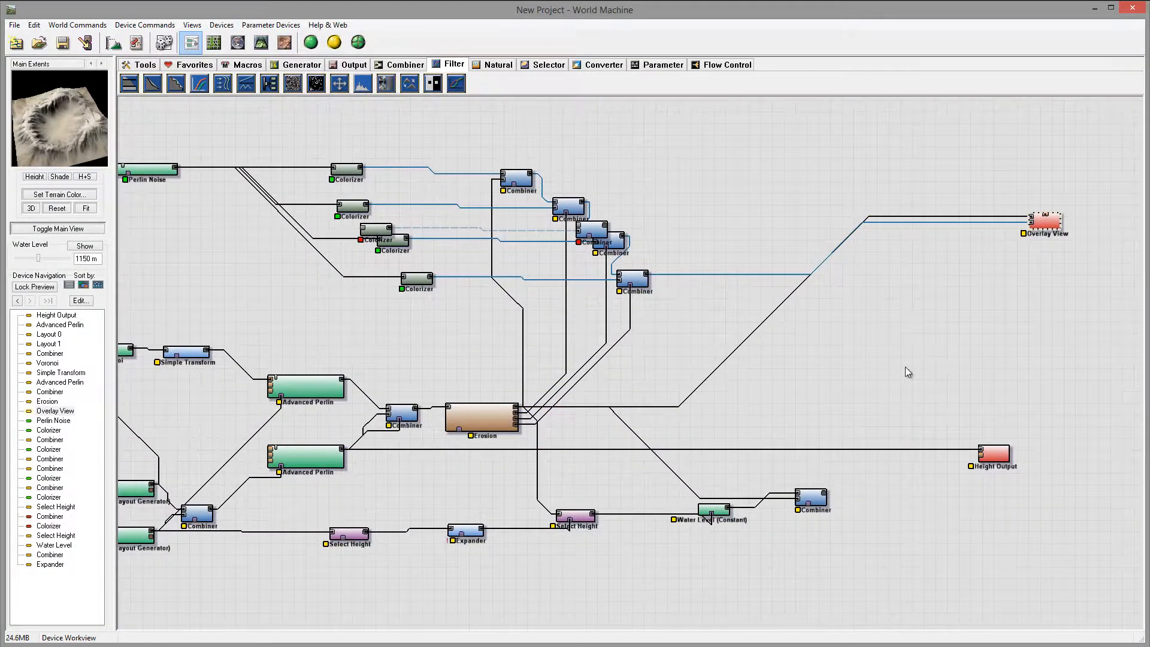